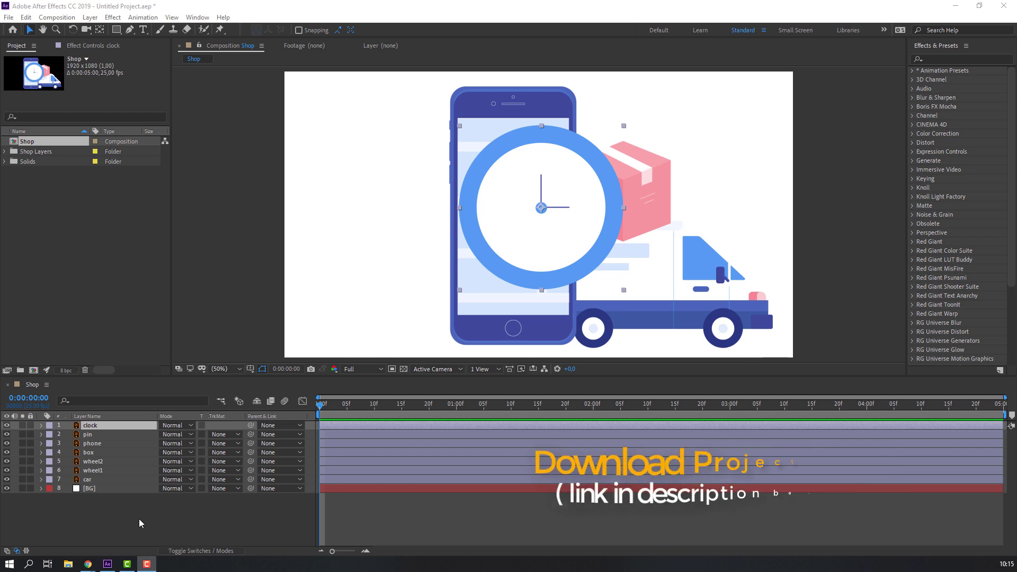
- Pre-compose the wheel2, wheel1 and car layers into a new composition named CAR
left_click(98, 507)
left_click_drag(98, 506, 95, 461)
right_click(88, 479)
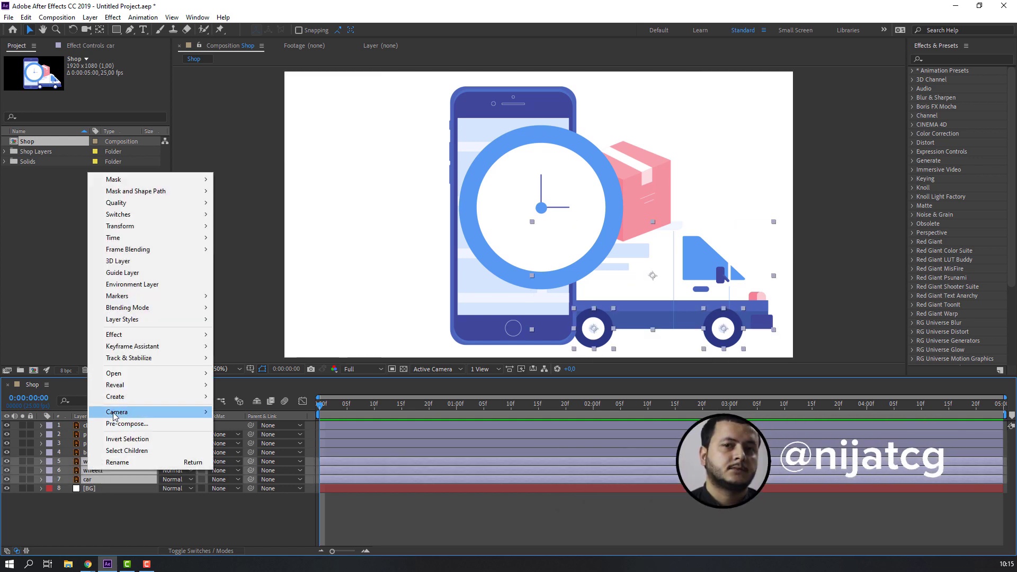
left_click(126, 423)
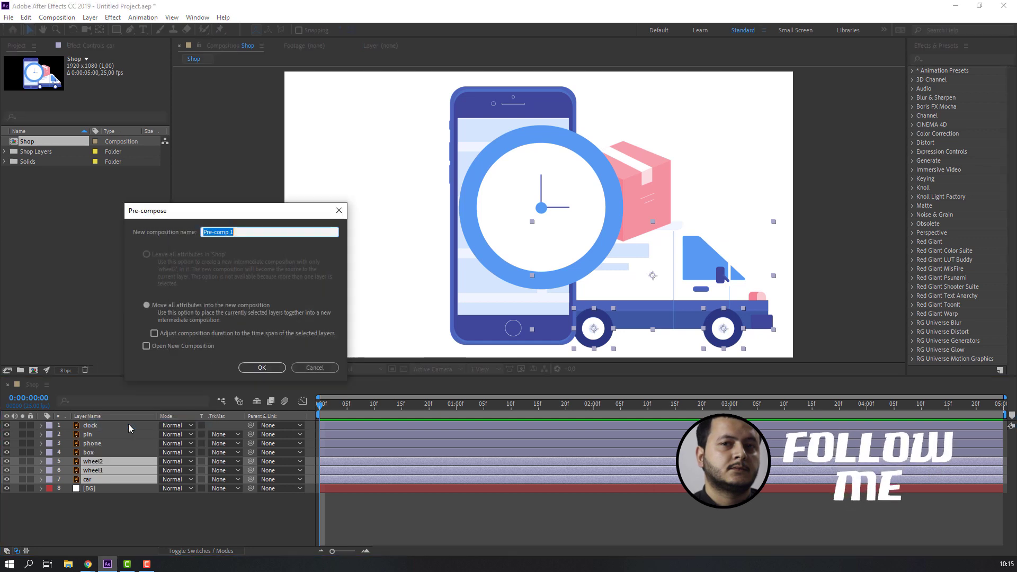
type("CAR")
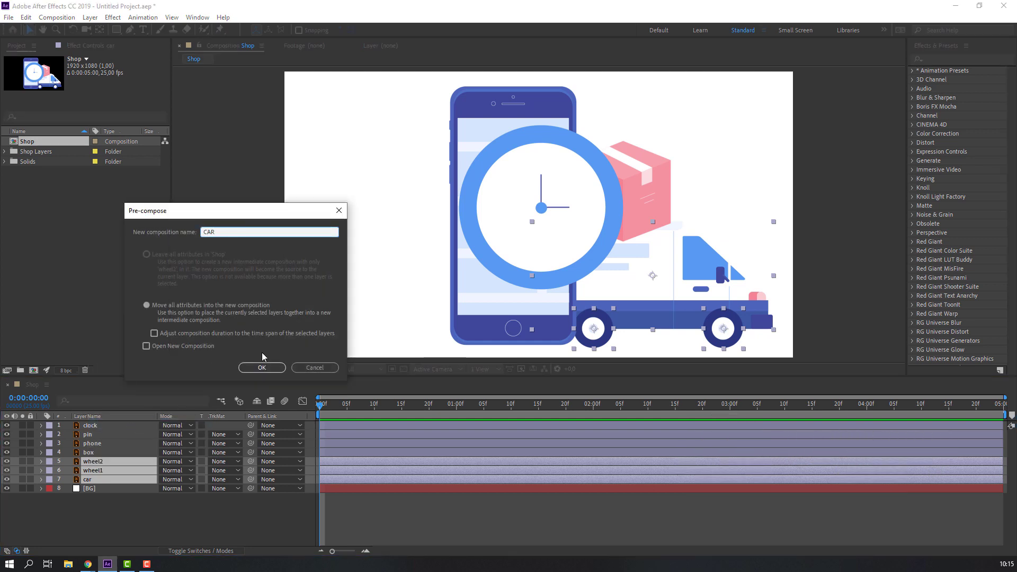
left_click(261, 367)
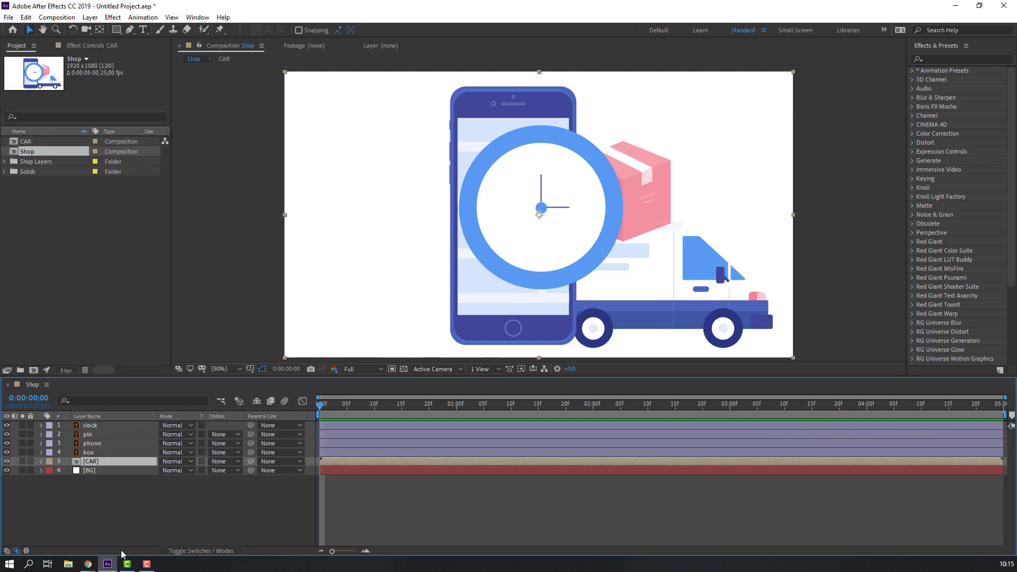
- Hide the box, phone, pin and CAR layers and move the clock artwork to the left half of the composition
left_click(90, 453)
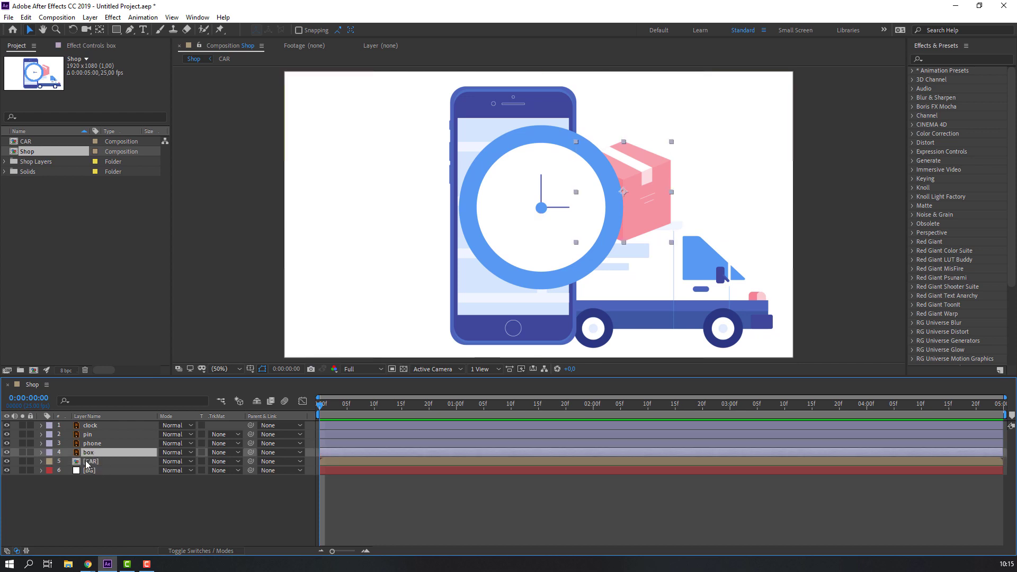
left_click(91, 443, "shift")
left_click(88, 434, "shift")
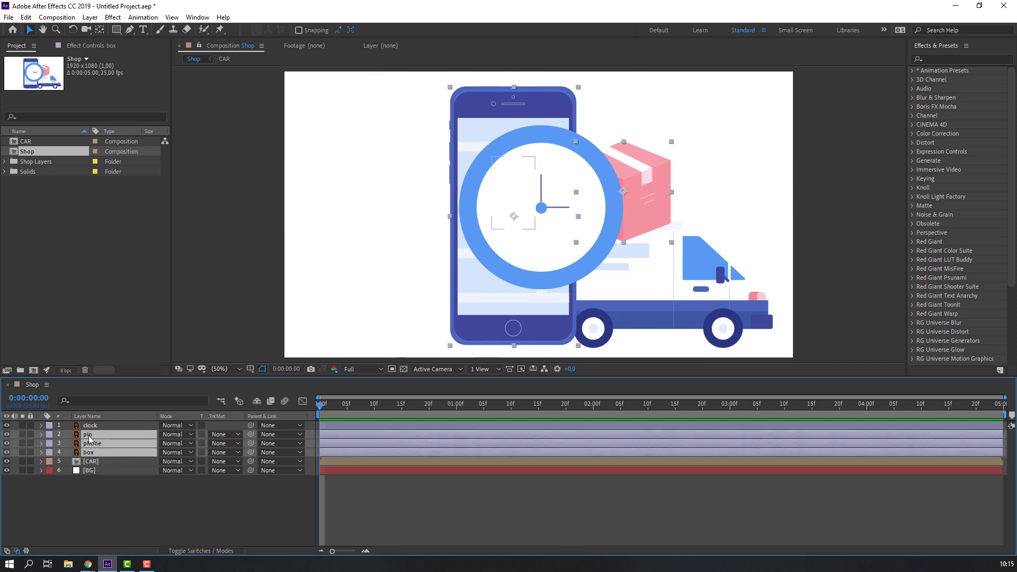
left_click_drag(7, 453, 6, 435)
left_click(82, 461)
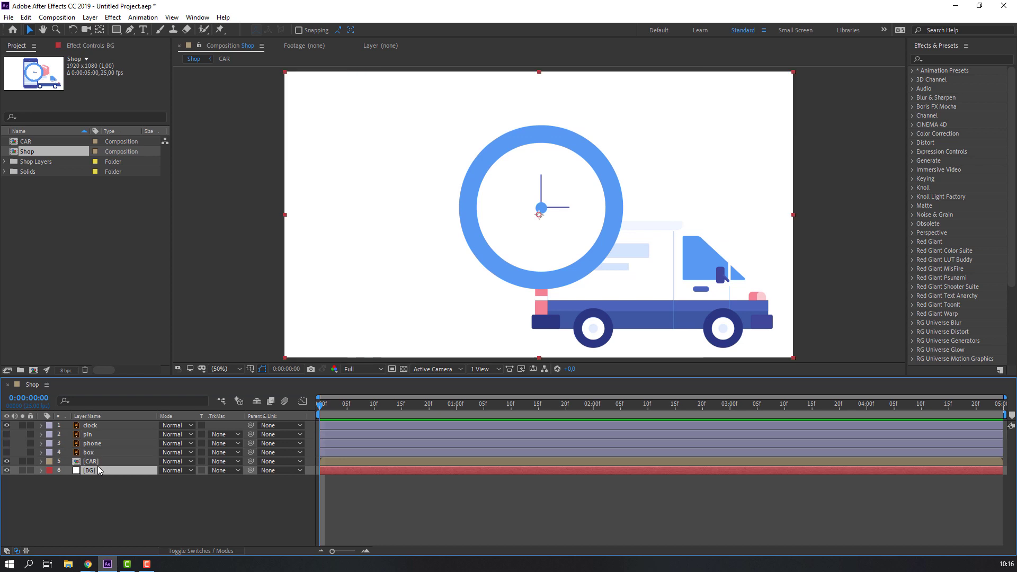
left_click(7, 464)
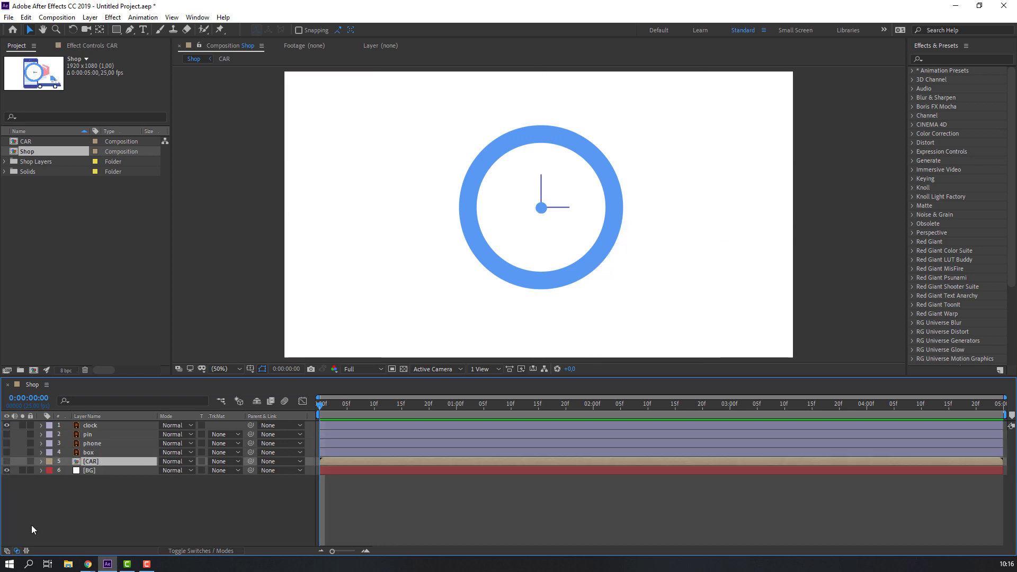
left_click(32, 528)
left_click_drag(544, 268, 409, 268)
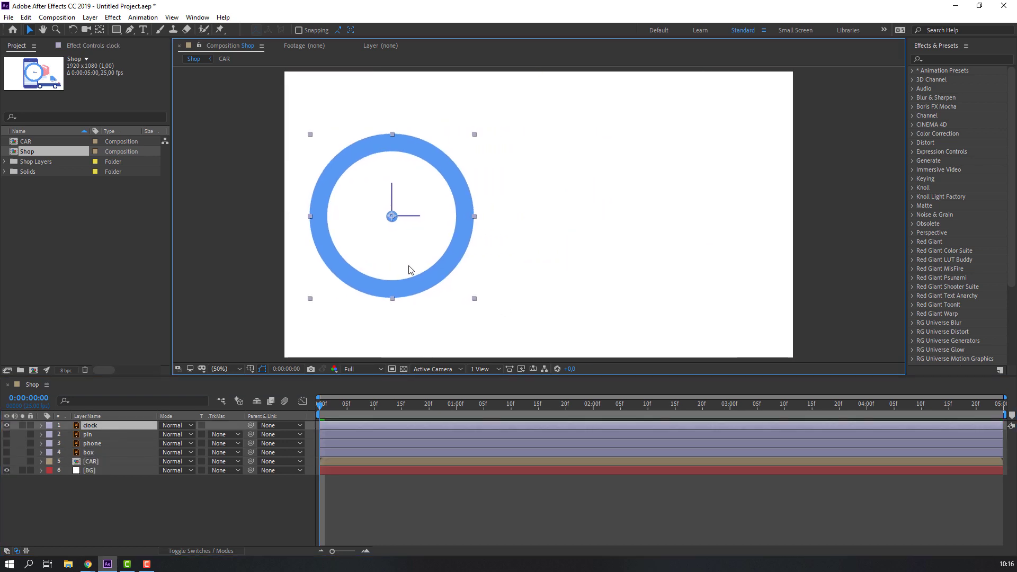
- Draw a circle slightly larger than the clock with the Ellipse tool and place it in the right half of the composition
left_click(117, 30)
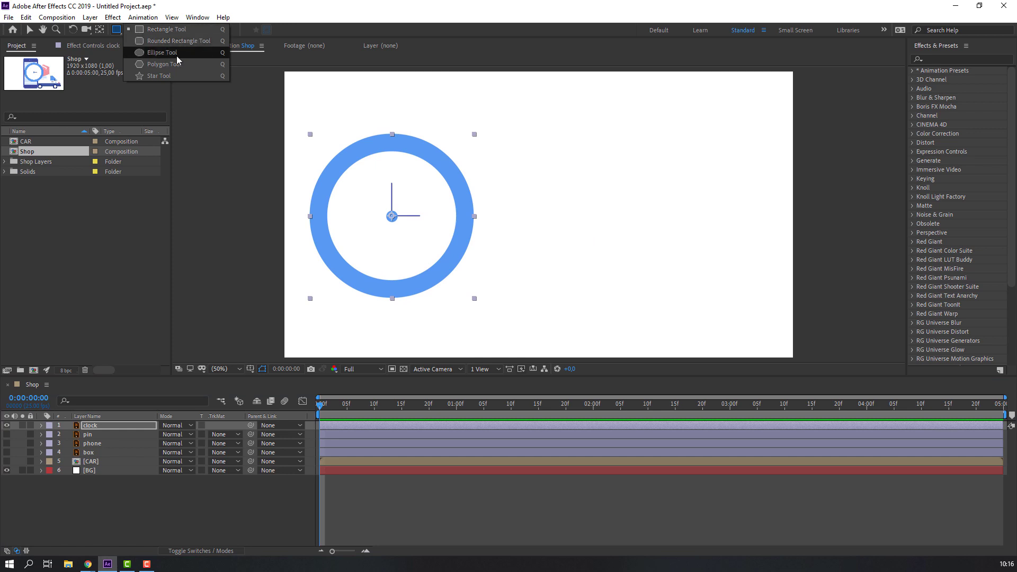
left_click(176, 56)
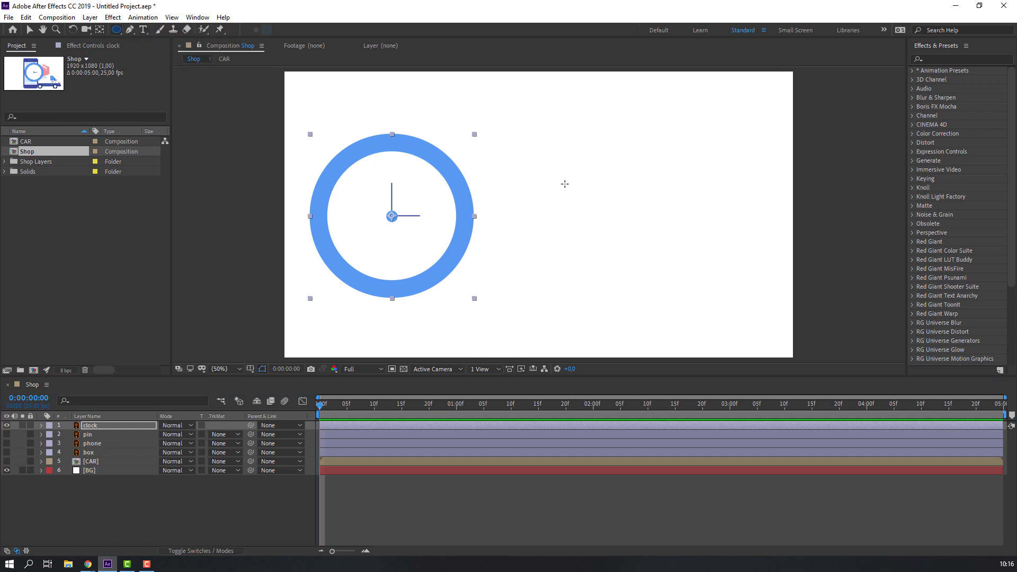
left_click(116, 29)
left_click(142, 53)
key("F2")
mouse_move(548, 134)
left_mouse_down()
mouse_move(735, 248)
mouse_move(710, 247)
mouse_move(721, 251)
left_mouse_up()
key("v")
left_click_drag(593, 238, 607, 214)
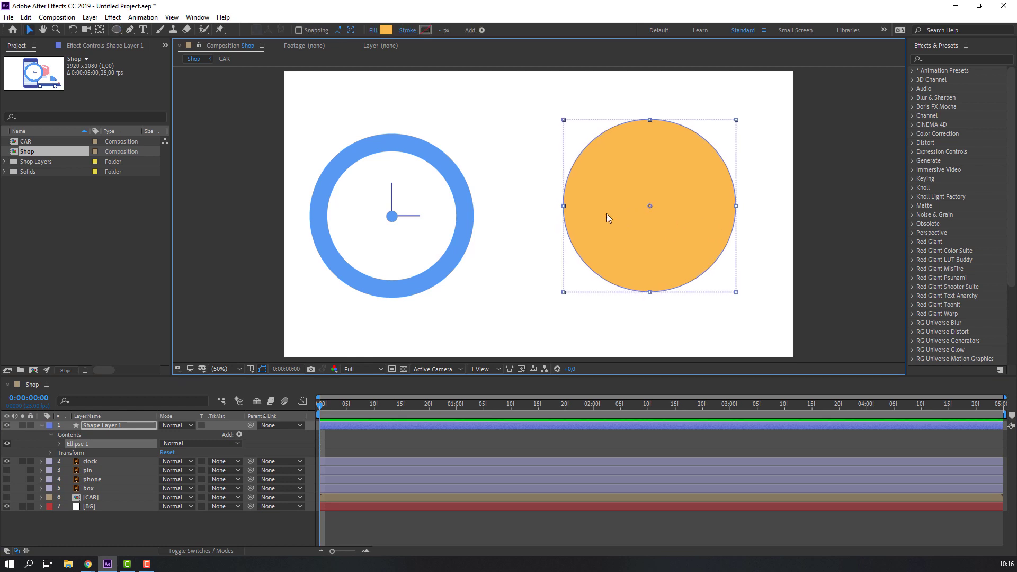
- Remove the fill from the new circle
left_click(373, 30)
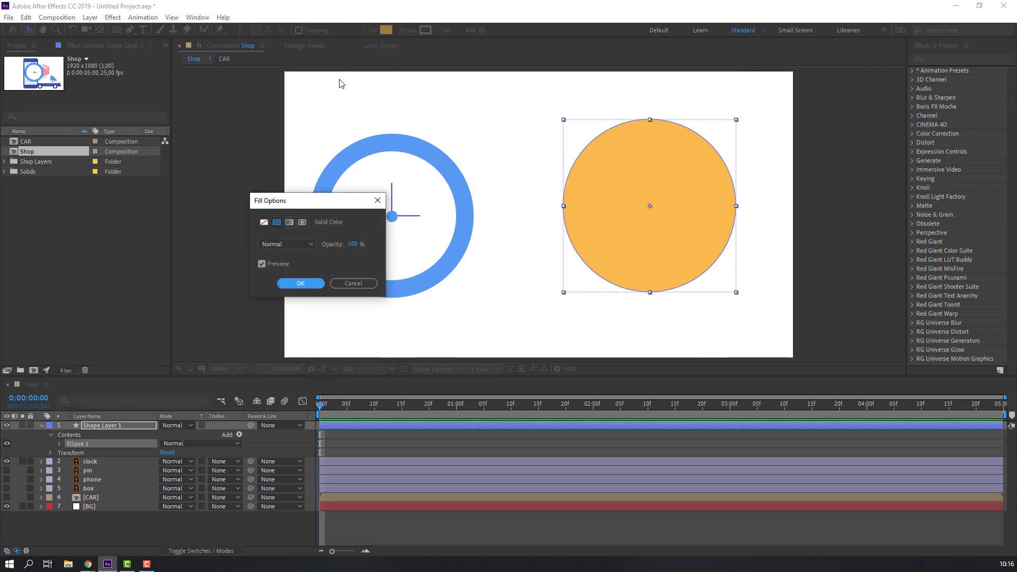
left_click(264, 222)
left_click(300, 284)
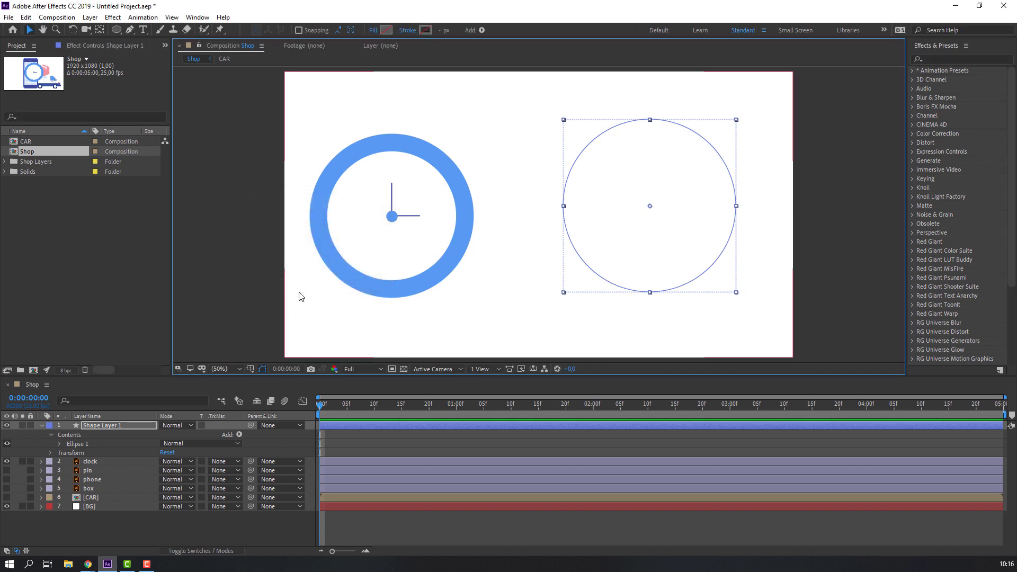
- Give the circle a 68 px stroke in the blue 599AF2 sampled from the clock's ring
left_click(425, 30)
left_click_drag(230, 211, 245, 205)
left_click(287, 271)
left_click(351, 268)
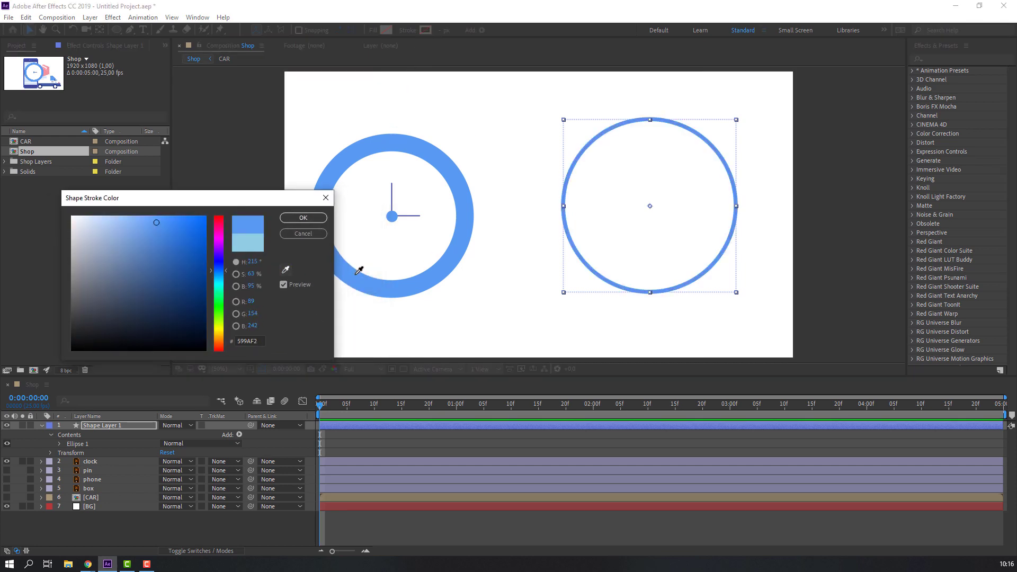
left_click(303, 218)
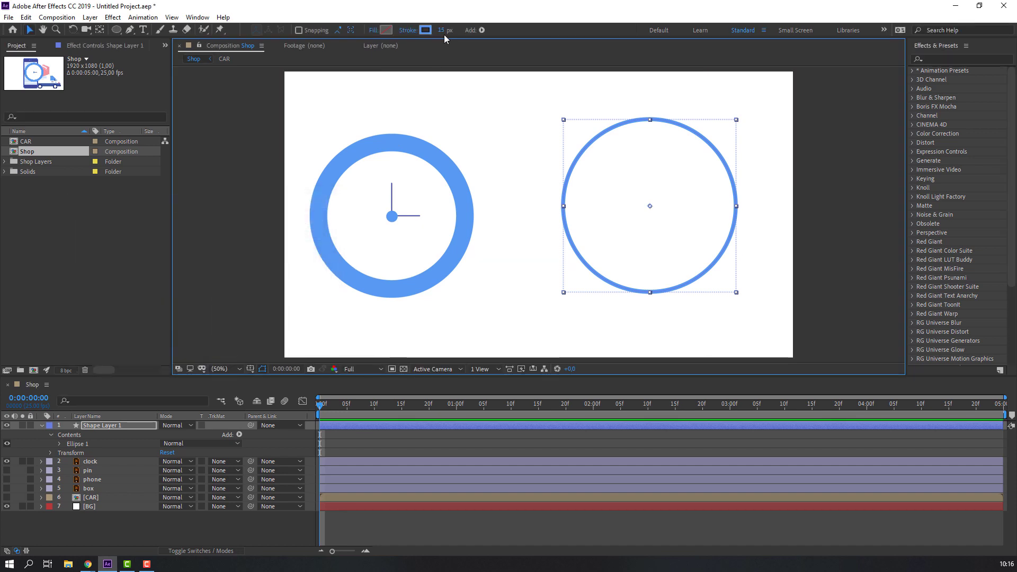
mouse_move(443, 31)
left_mouse_down()
mouse_move(478, 27)
mouse_move(468, 30)
left_mouse_up()
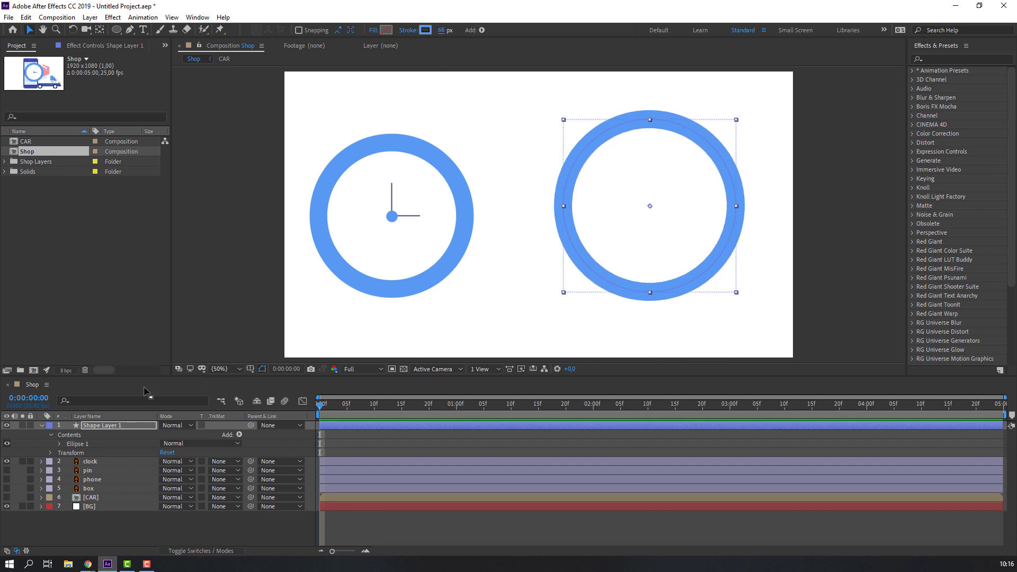
- Reduce the ellipse path size to 564 by 564 and move the ring level with the original clock
left_click(60, 444)
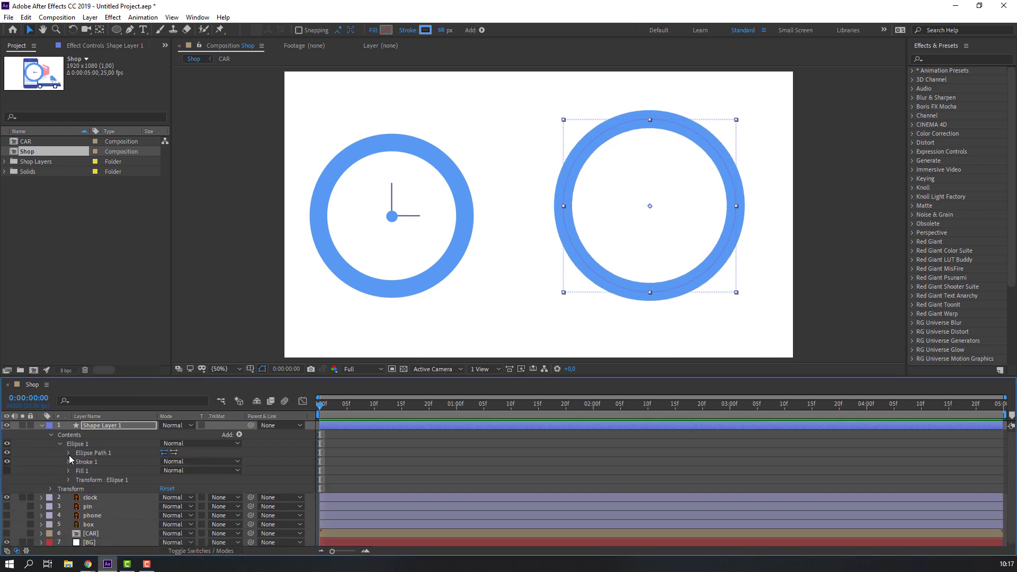
left_click(68, 453)
left_click_drag(168, 463, 137, 466)
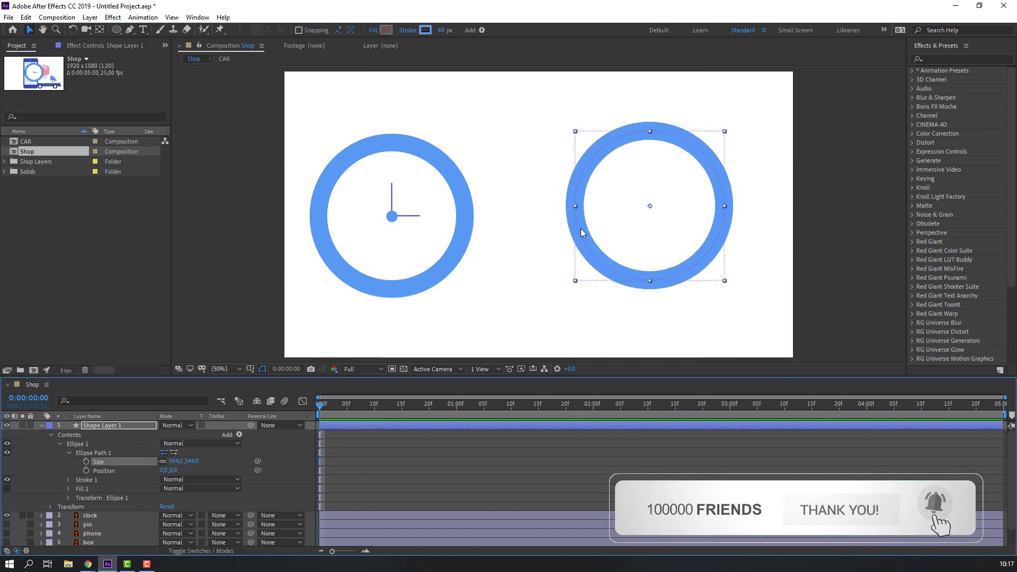
left_click_drag(579, 186, 560, 199)
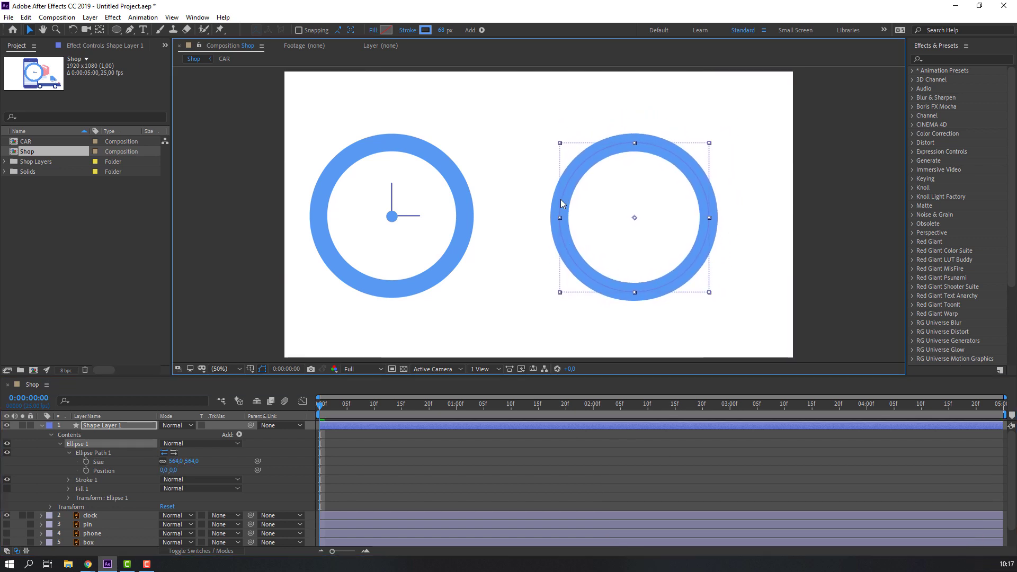
- Rename the ring's shape layer to clock01
left_click(42, 426)
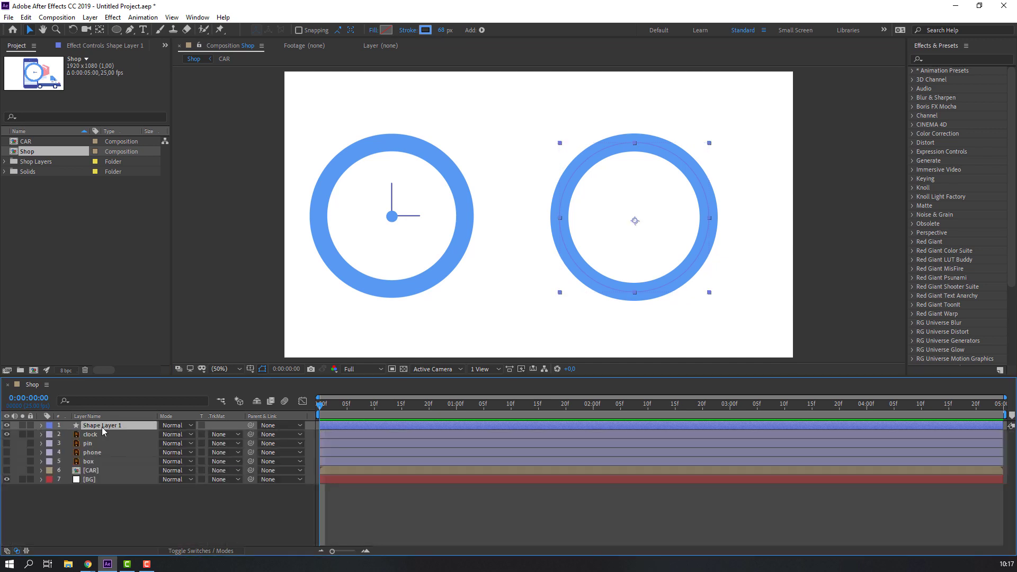
key("Return")
type("clock01")
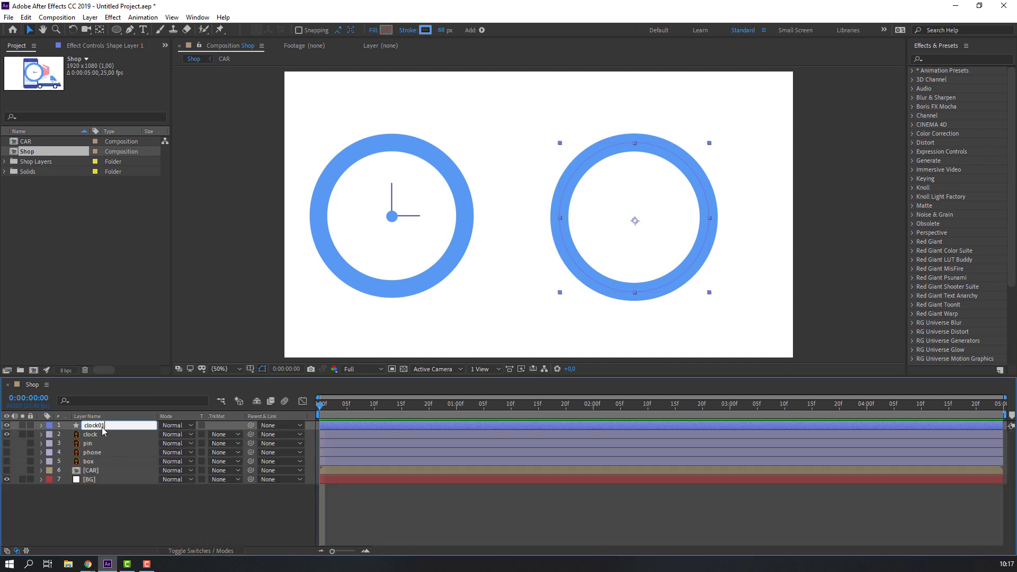
left_click(146, 501)
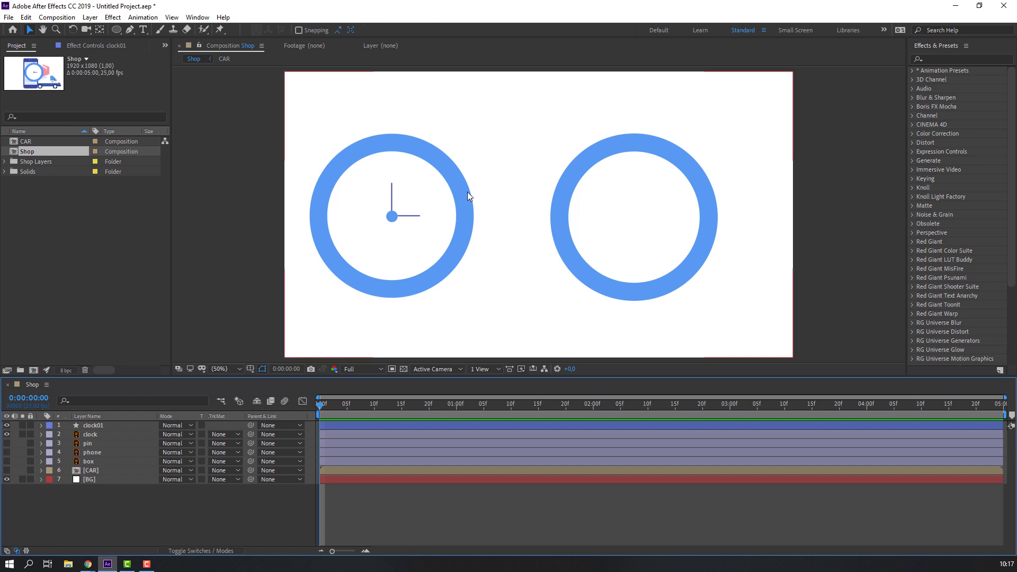
- Draw a small circle near the ring's centre on a new shape layer and remove its stroke
left_click_drag(119, 30, 157, 54)
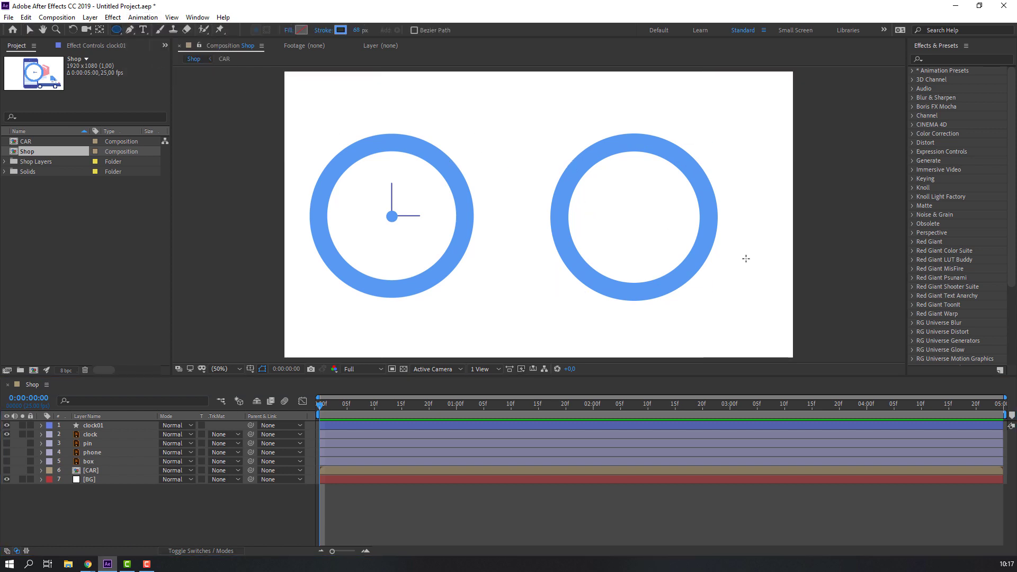
left_click_drag(622, 205, 632, 215)
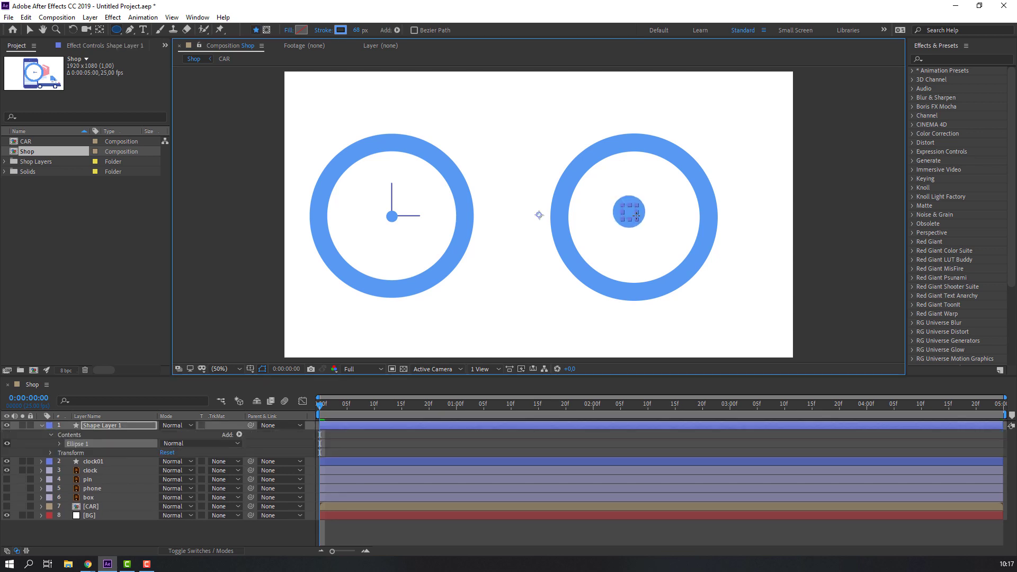
key("v")
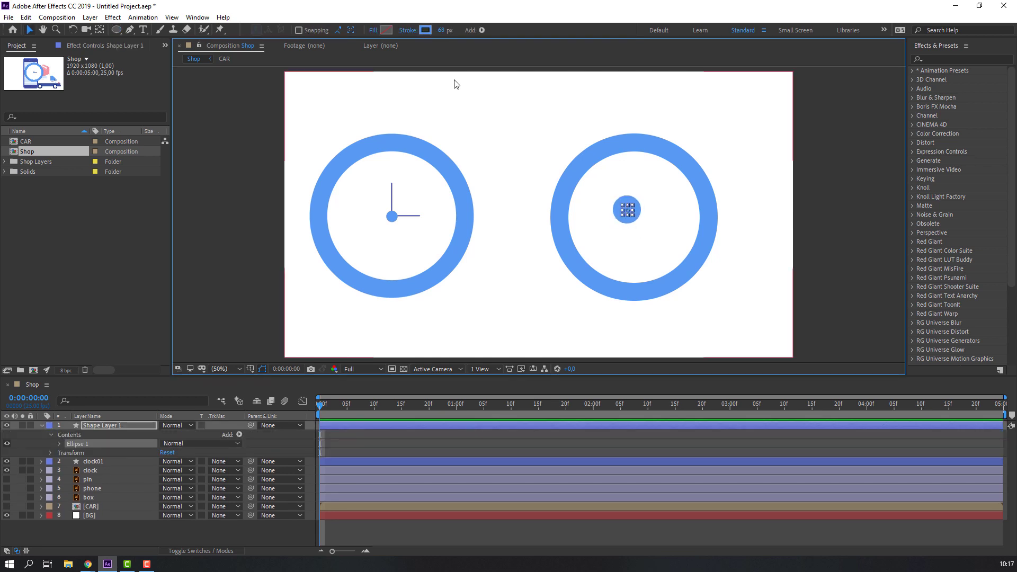
left_click(408, 30)
left_click(265, 221)
left_click(297, 283)
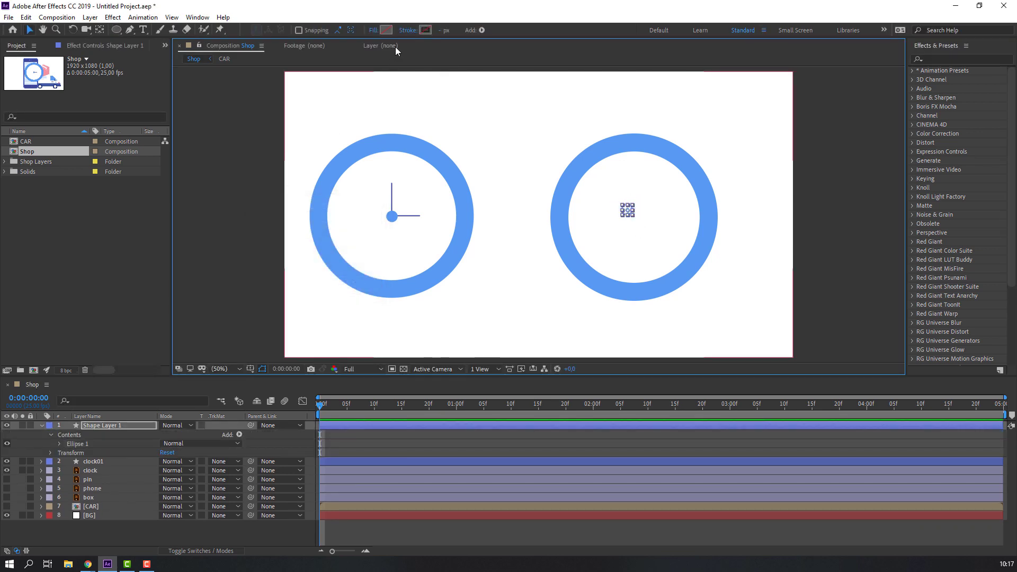
- Fill the small circle with the blue sampled from the original clock's centre dot
left_click(387, 30)
left_click(285, 270)
left_click(392, 216)
left_click(297, 217)
- Rename the small circle's shape layer to clock2
left_click(41, 425)
left_click(107, 517)
left_click(97, 425)
key("Return")
type("clock2")
key("Return")
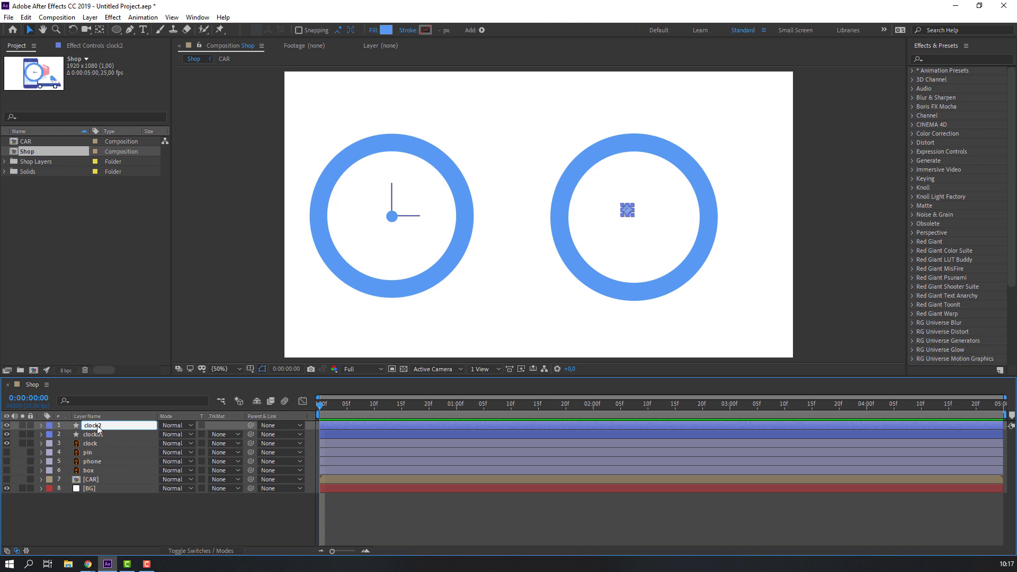
- Align the small circle layer and clock01 to each other on their horizontal and vertical centres
left_click(192, 17)
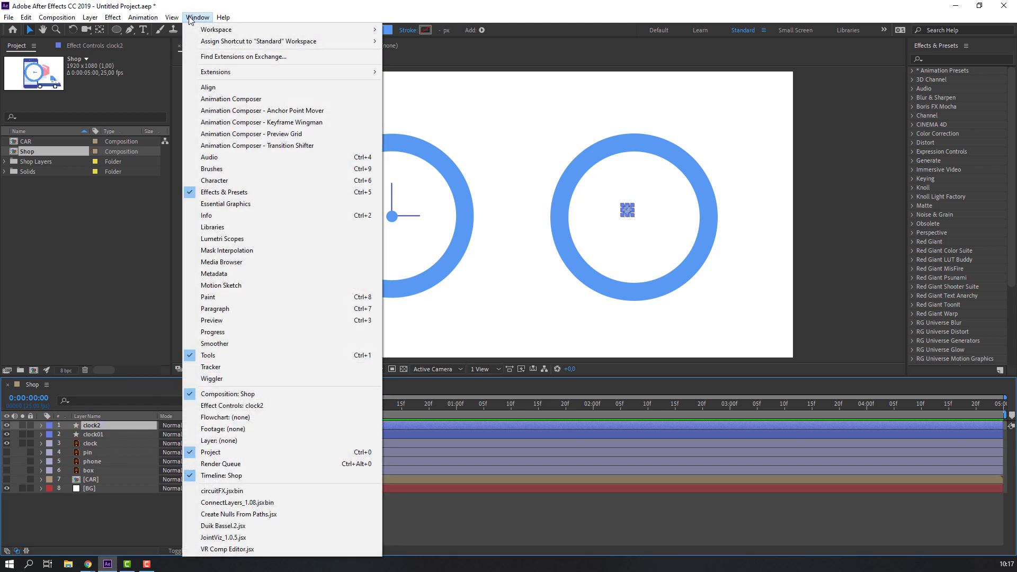
left_click(215, 88)
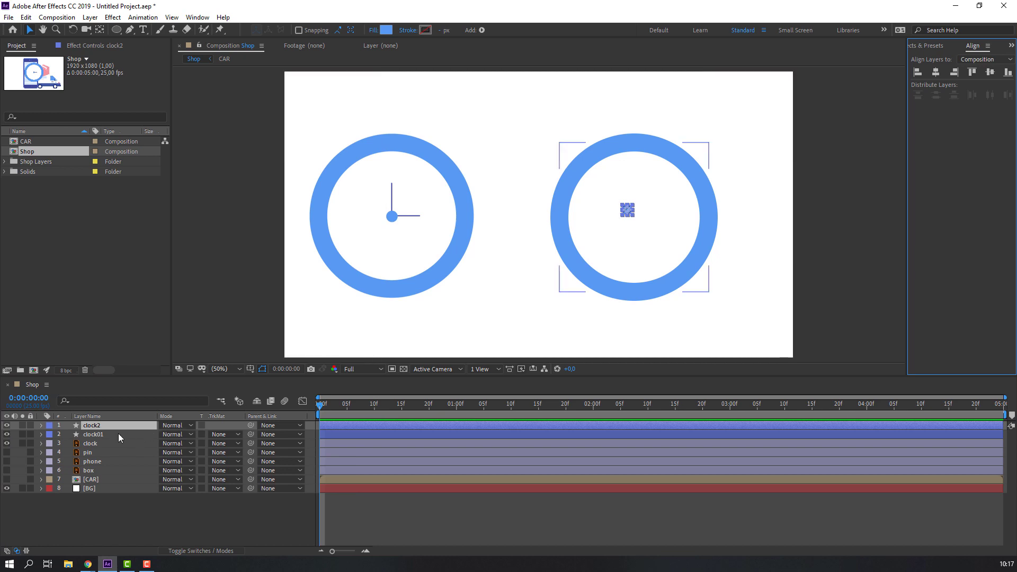
left_click(97, 432, "shift")
key("y")
left_click(935, 72)
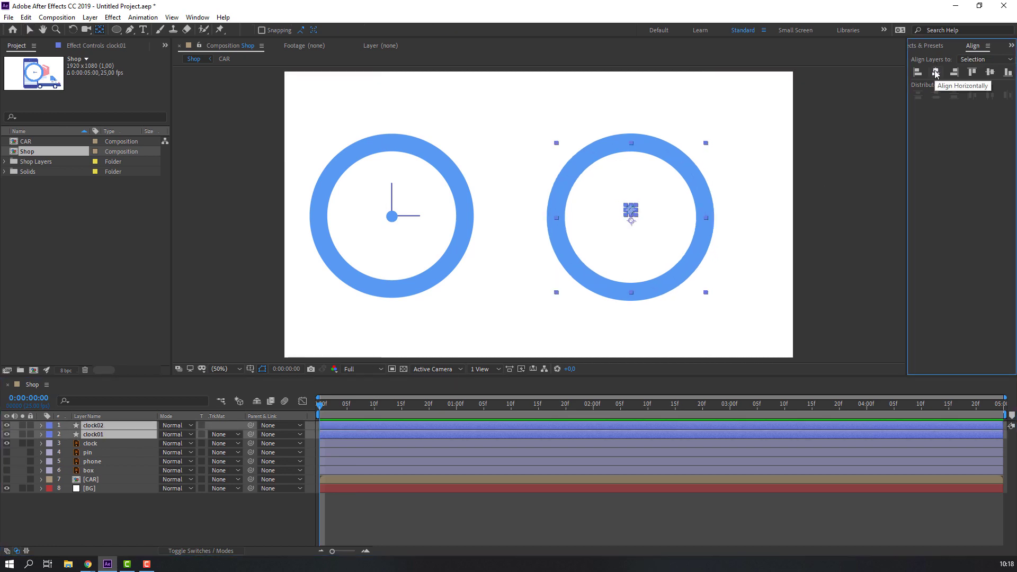
left_click(988, 73)
left_click(225, 523)
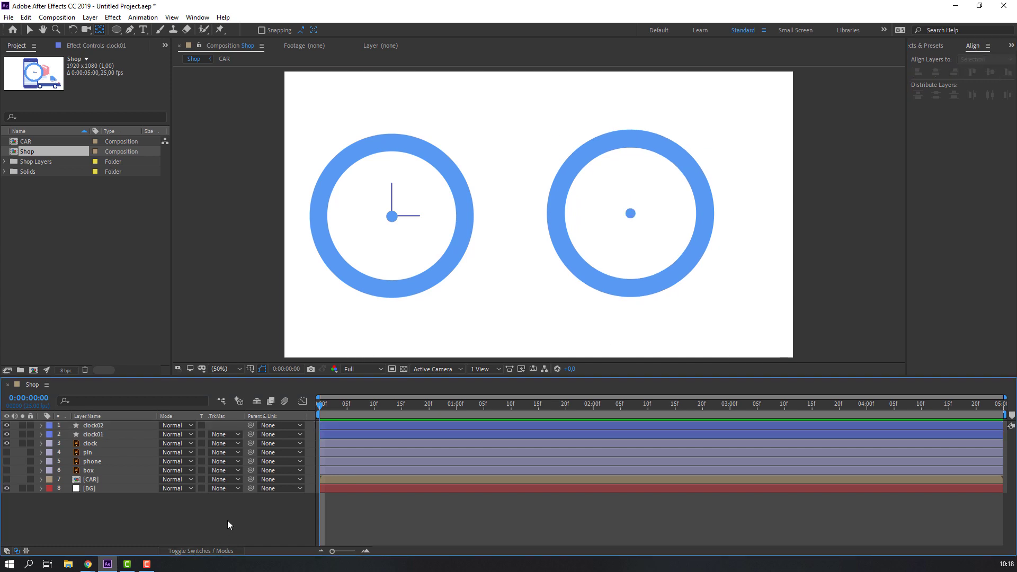
- Draw a vertical clock hand with the Pen tool, from the centre dot straight up inside the ring, on a new shape layer
left_click(130, 30)
left_click(170, 29)
scroll(633, 208, "up", 1)
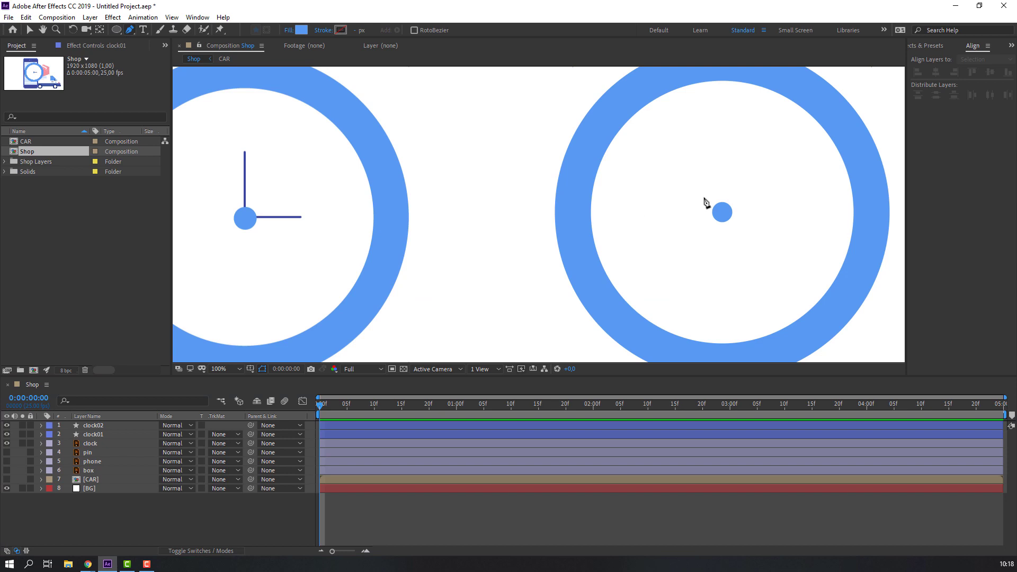
left_click_drag(729, 195, 573, 228)
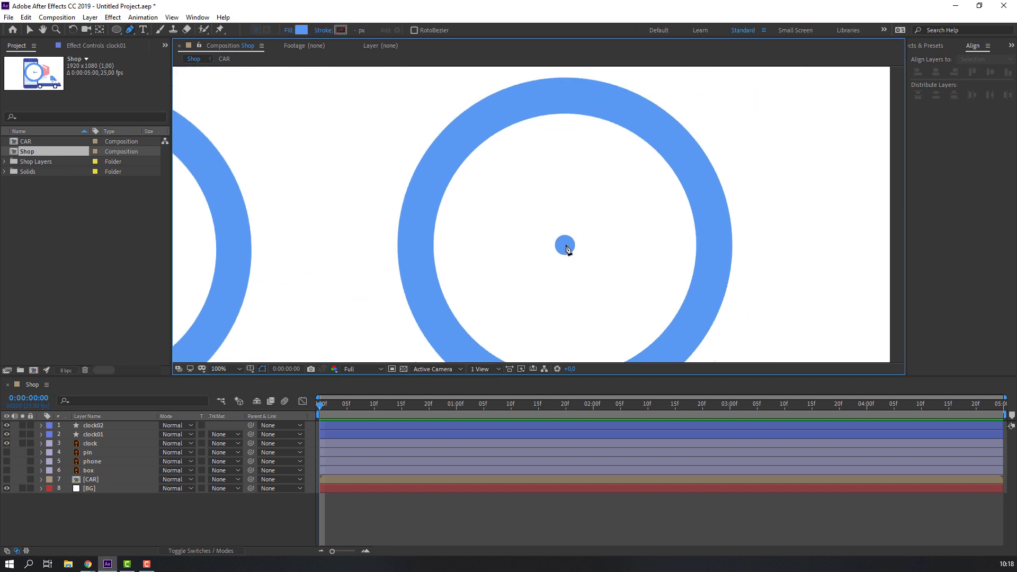
left_click(566, 246)
left_click(557, 157, "shift")
left_click(29, 30)
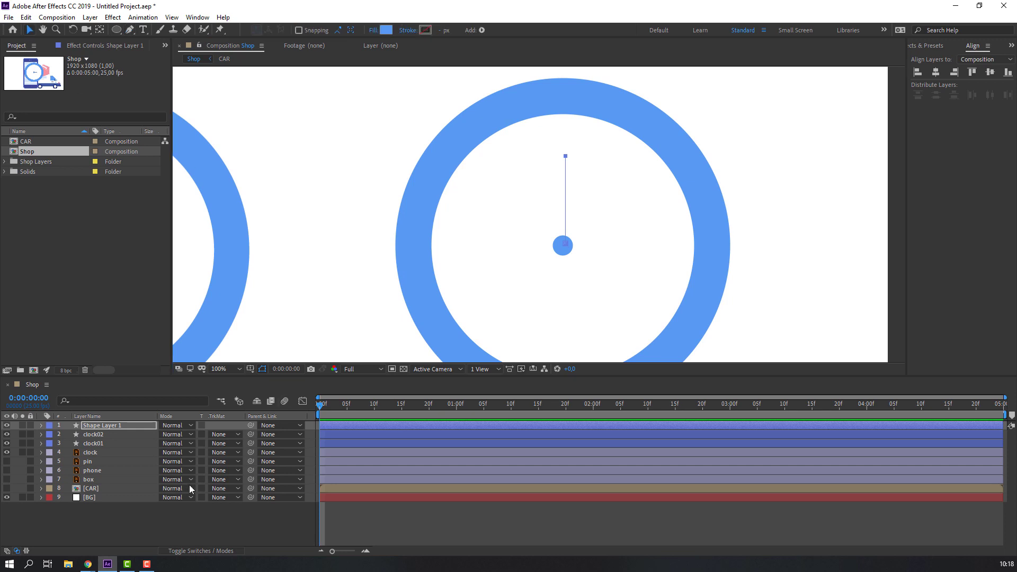
- Rename the new clock hand's shape layer to line01
left_click(171, 521)
left_click(135, 426)
key("Return")
type("line01")
key("Return")
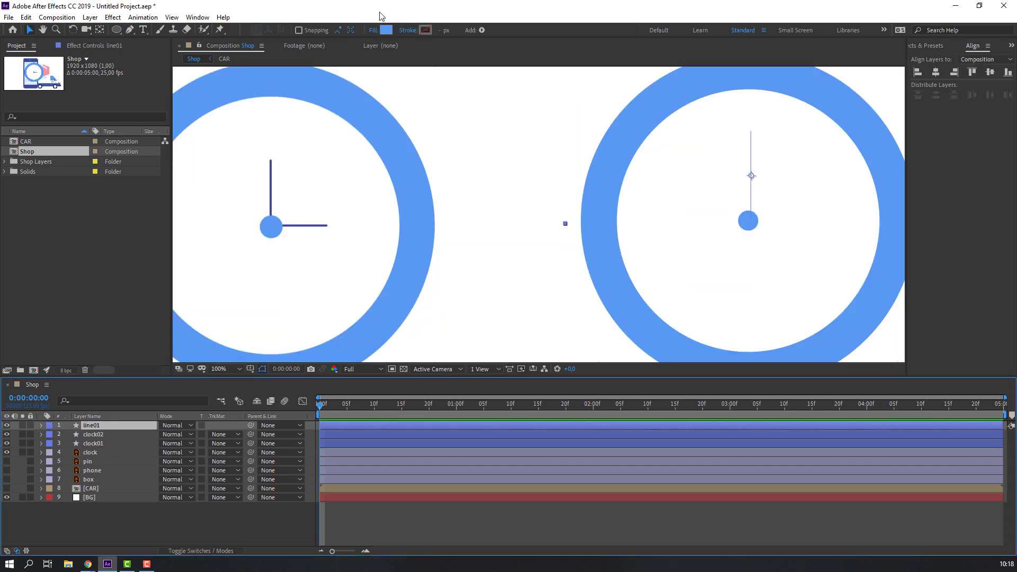
- Remove the fill from the line01 clock hand
left_click(374, 30)
left_click(265, 221)
left_click(291, 283)
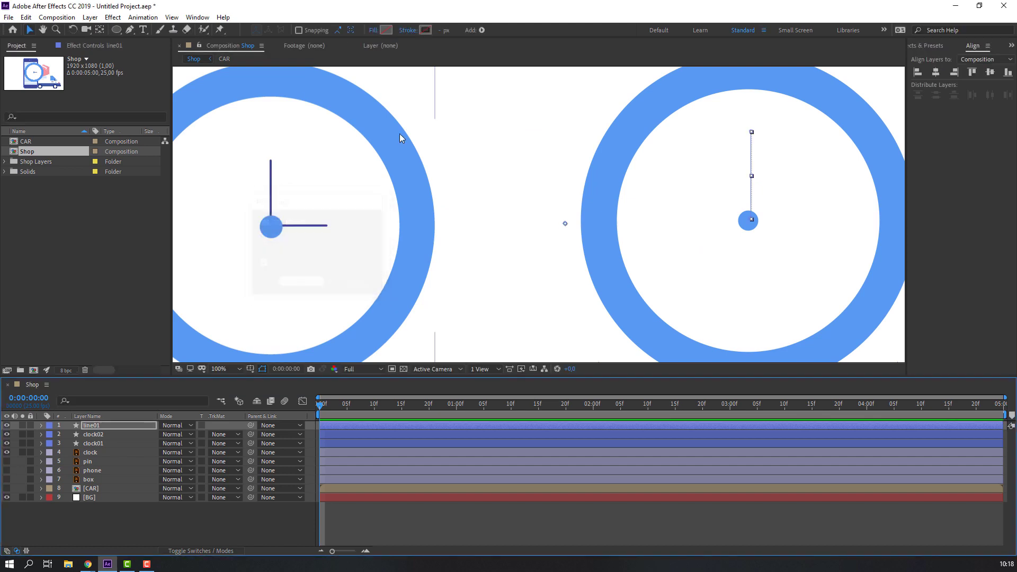
- Give line01 a 15 px stroke in the clock's blue, 599AF2, and move the hand just left of the centre dot
left_click(426, 30)
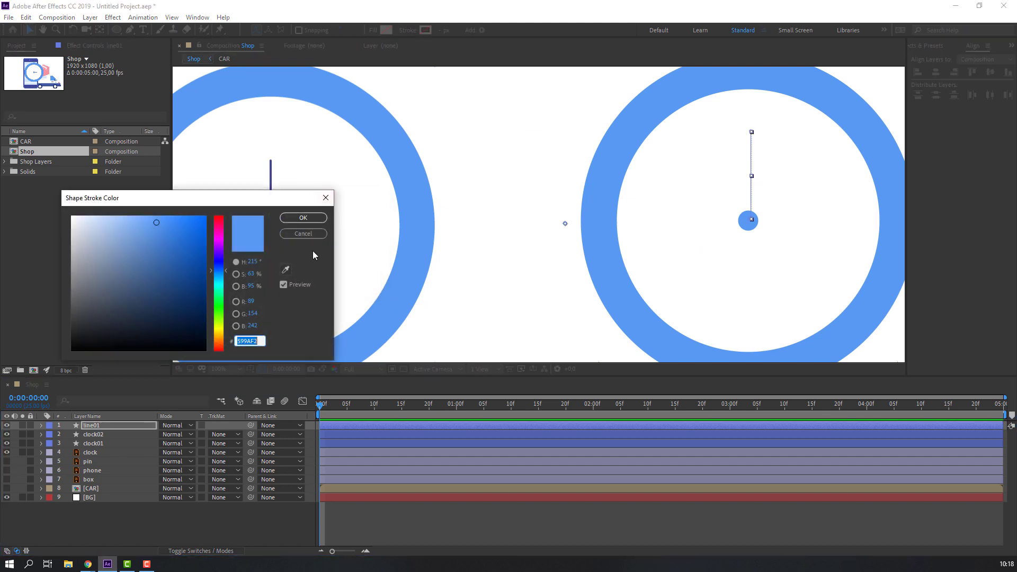
left_click_drag(175, 220, 111, 246)
left_click(175, 318)
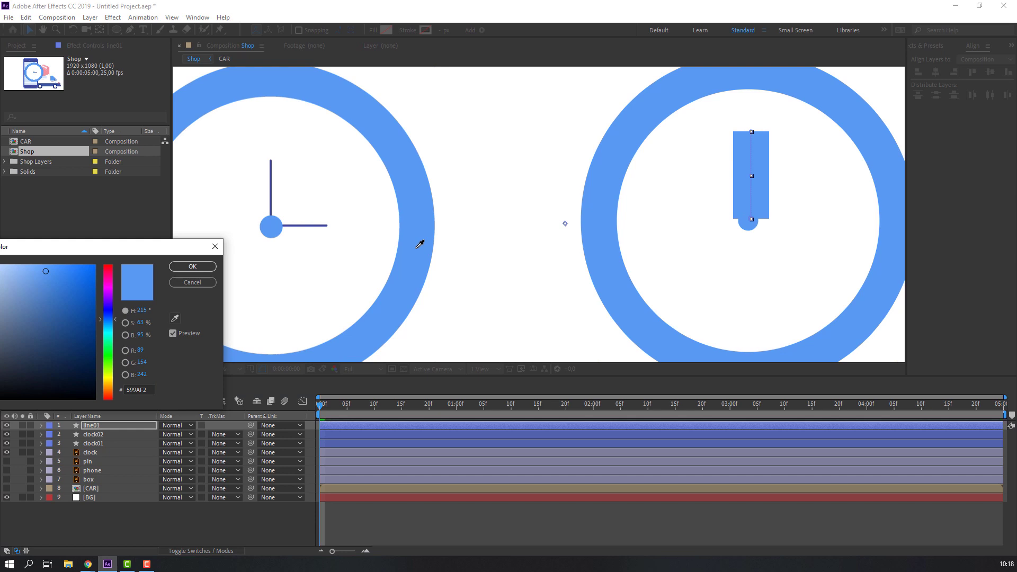
left_click(179, 267)
left_click_drag(440, 31, 411, 30)
left_click_drag(751, 168, 722, 169)
- Set the Line Cap of line01's stroke to Round Cap and check the hand's rounded end up close
left_click(41, 426)
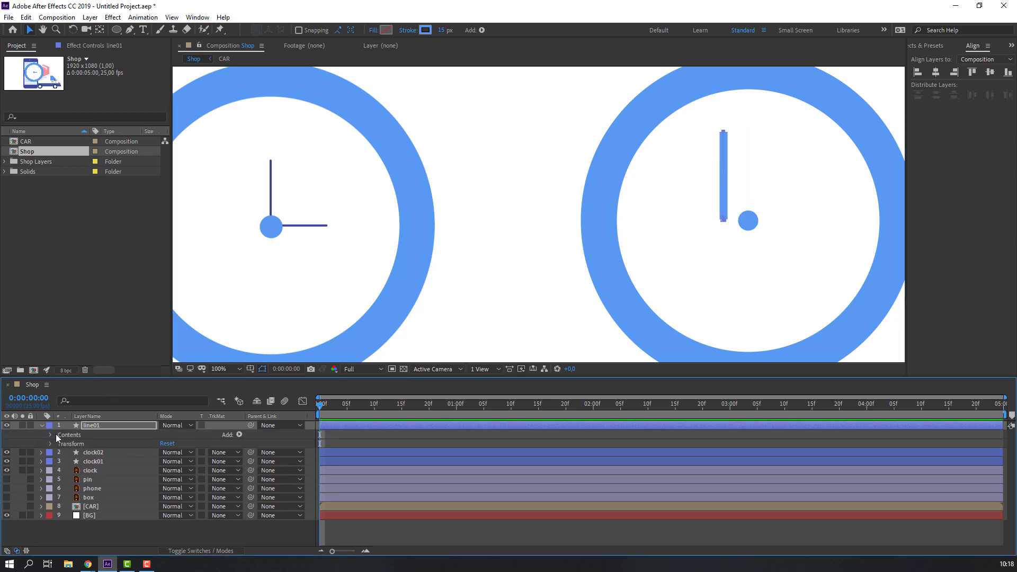
left_click(50, 434)
left_click(61, 444)
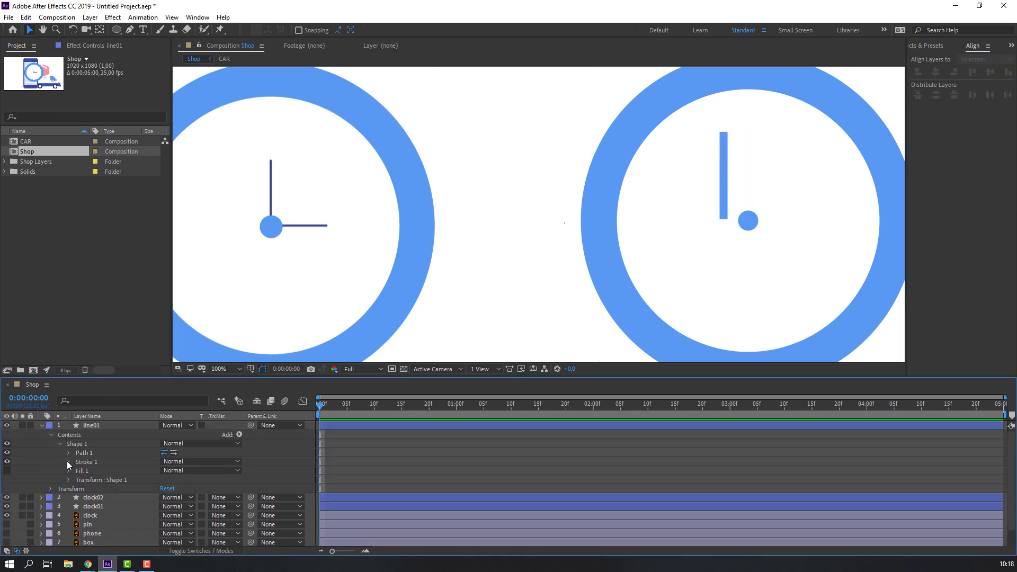
left_click(67, 461)
left_click(180, 507)
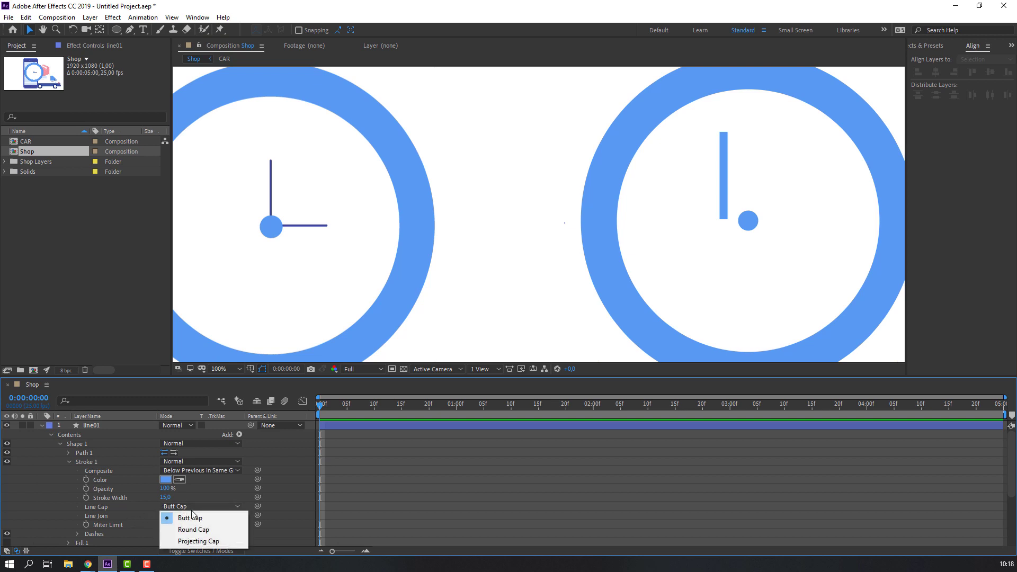
left_click(185, 531)
scroll(843, 103, "up", 2)
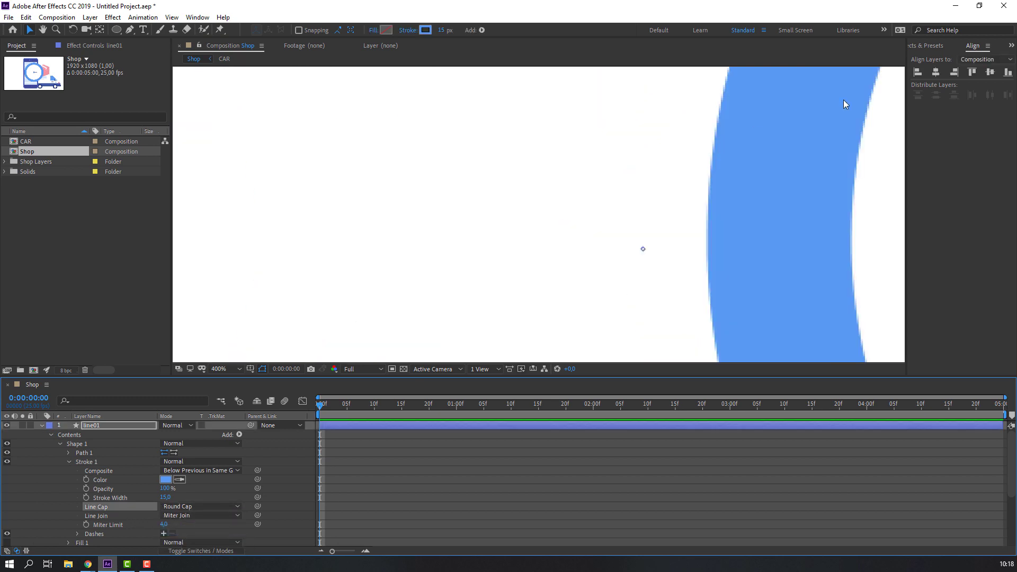
left_click_drag(844, 103, 498, 246)
left_click_drag(895, 90, 526, 217)
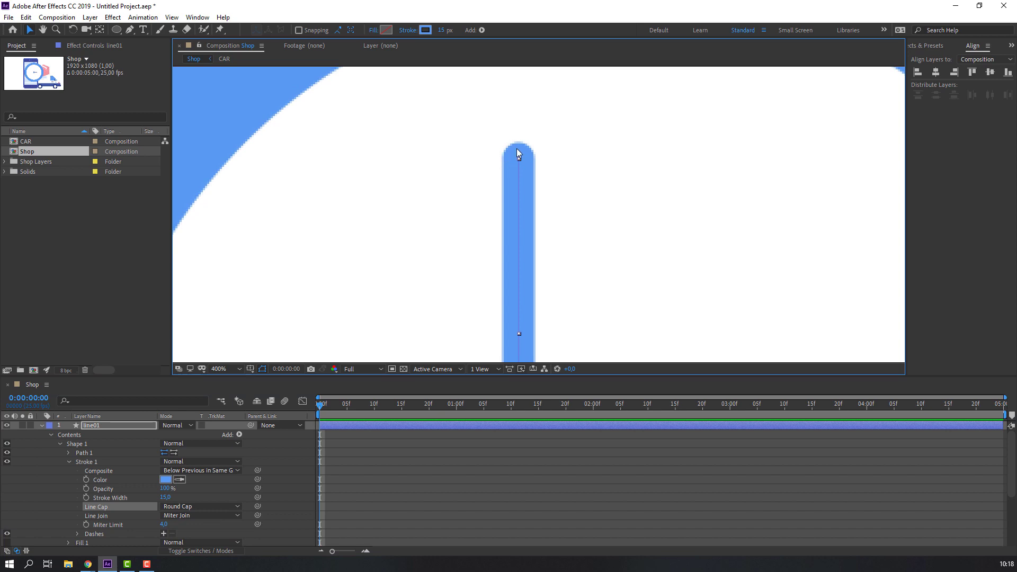
scroll(533, 204, "down", 4)
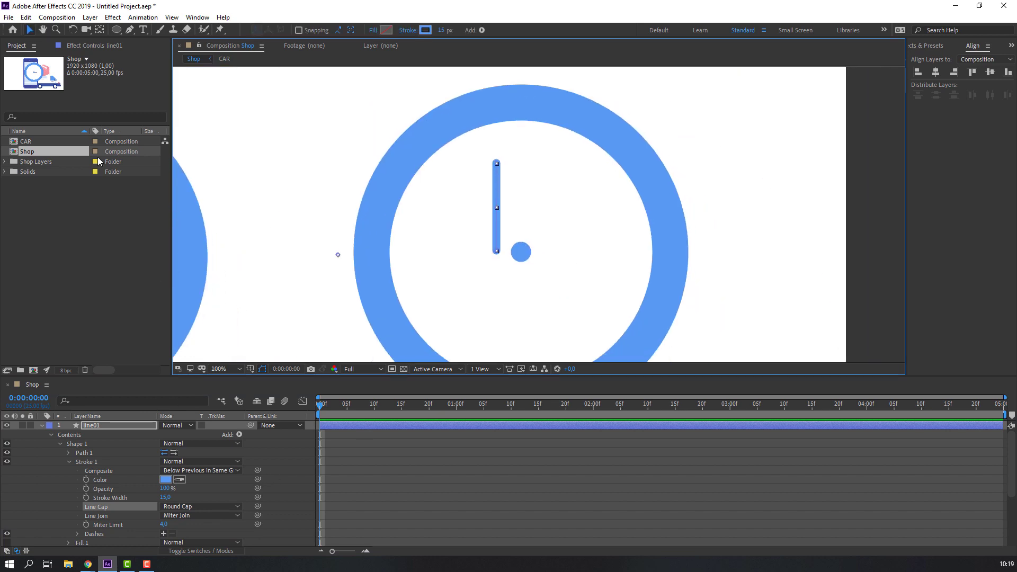
- Move line01's anchor point to the hand's lower end and place that end on the centre dot
left_click(42, 425)
left_click(99, 30)
left_click_drag(523, 218, 499, 253)
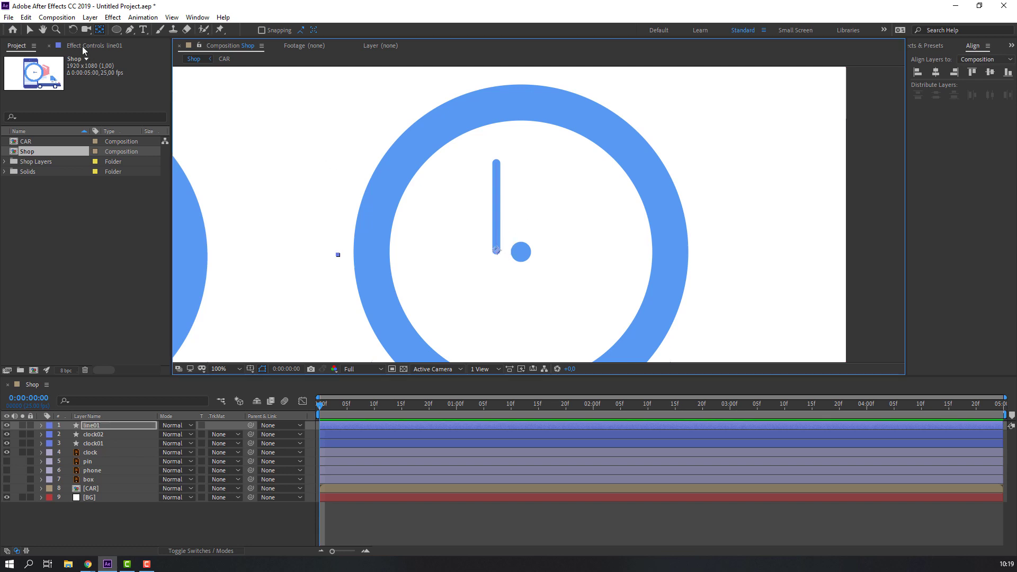
left_click(30, 30)
left_click_drag(498, 255, 521, 255)
- Shorten line01 by unlinking its scale and setting it to 100, 86%
key("s")
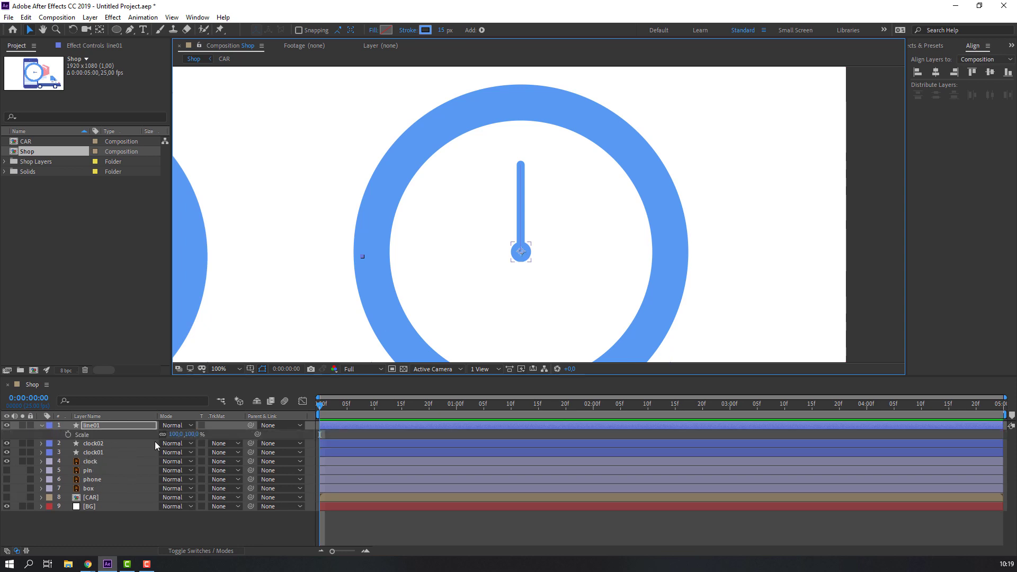
left_click_drag(192, 438, 183, 434)
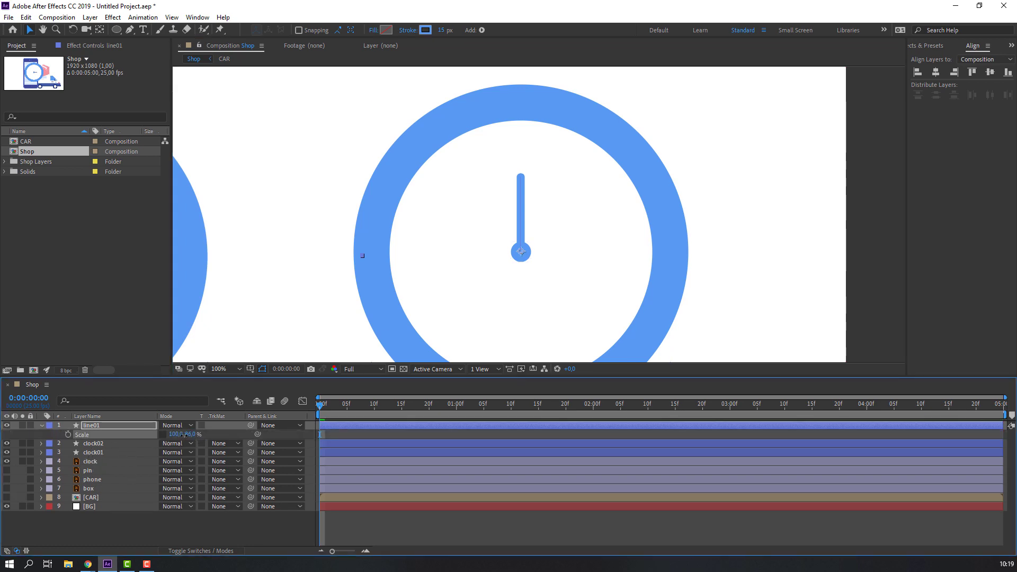
left_click(153, 523)
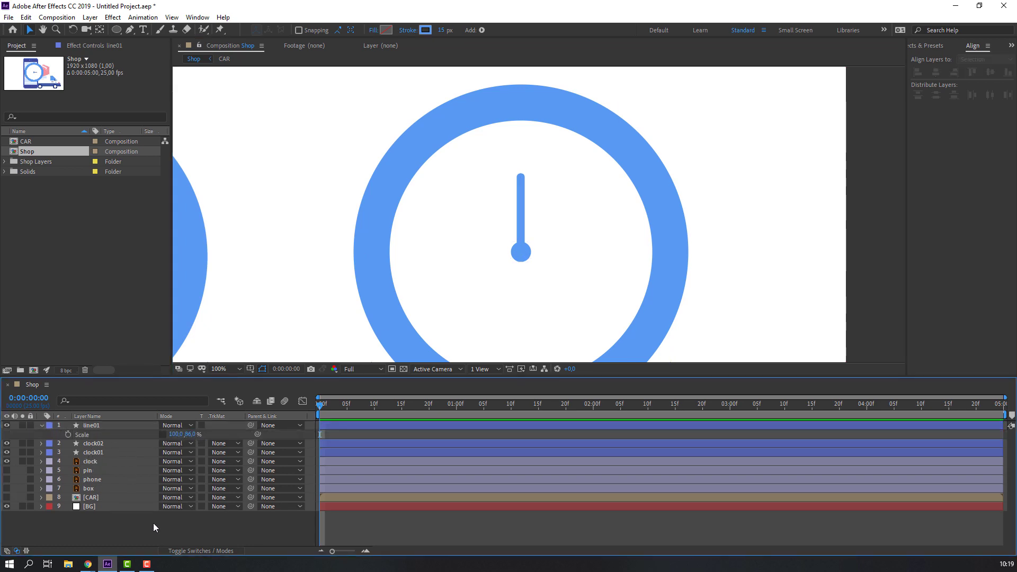
- Duplicate line01 as the second hand, rotate it to point slightly below three o'clock, and set its scale to 100, 59%
left_click(101, 427)
key("ctrl+d")
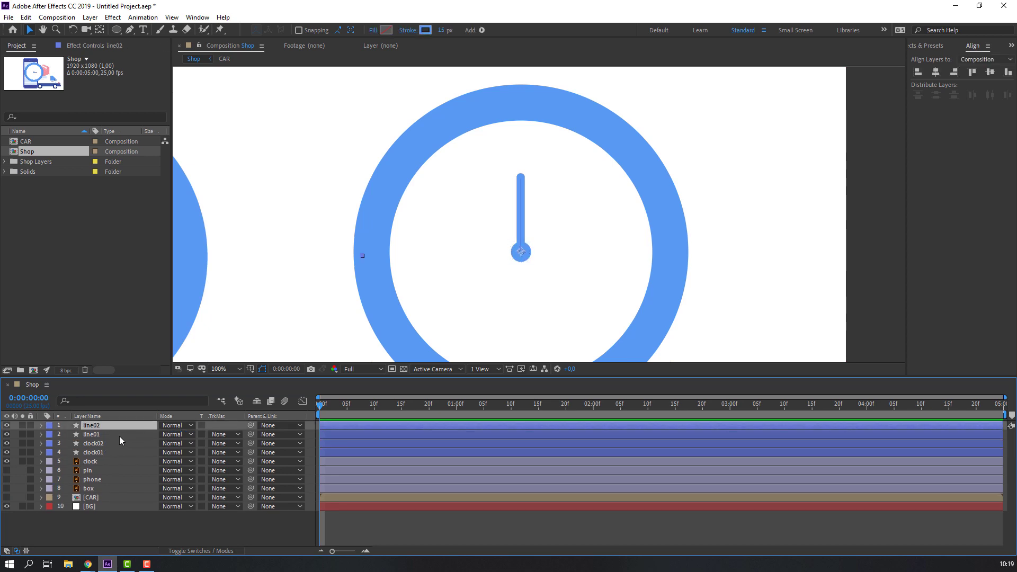
key("r")
mouse_move(176, 438)
left_mouse_down()
mouse_move(231, 438)
mouse_move(183, 435)
left_mouse_up()
left_click(112, 426)
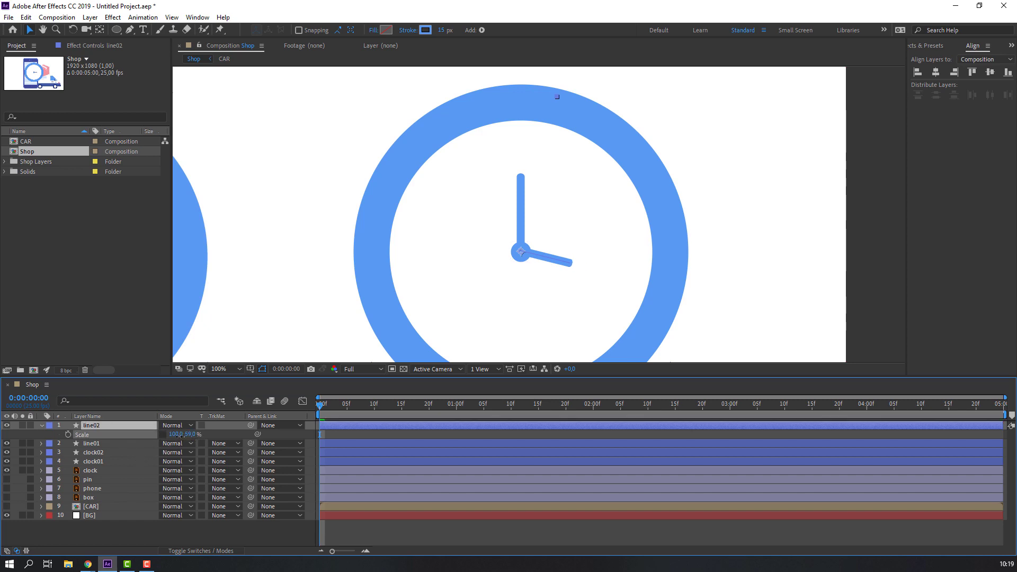
left_click(196, 533)
scroll(331, 301, "down", 1)
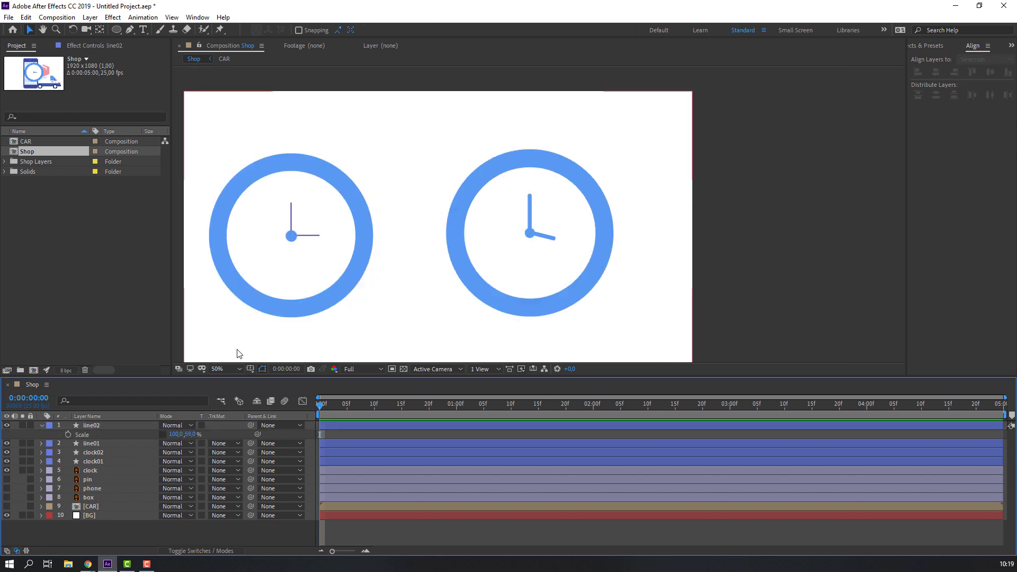
- Delete the original clock artwork layer
left_click(42, 426)
left_click(91, 462)
key("Delete")
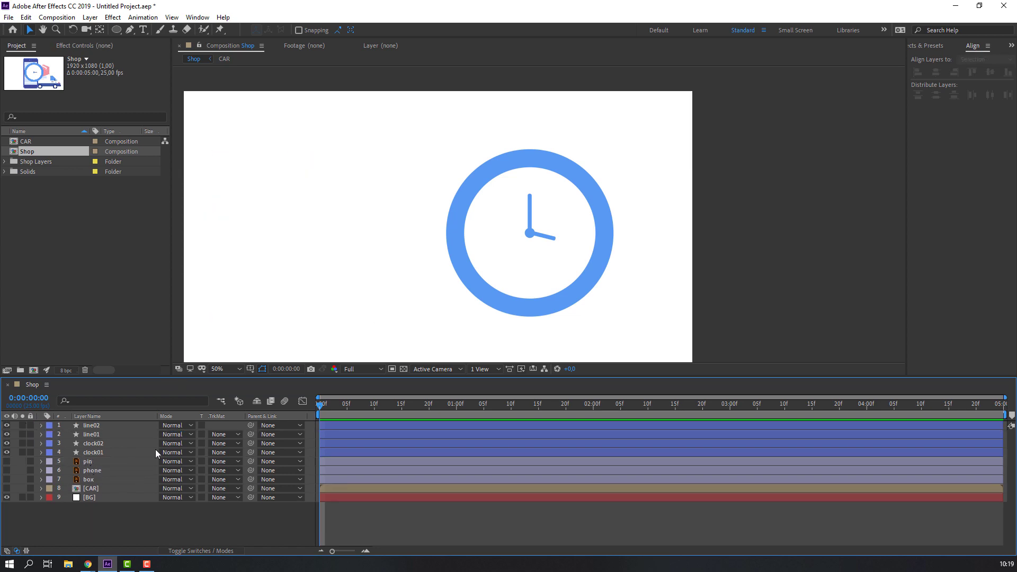
- Move the line02, line01, clock02 and clock01 layers together to near the centre of the composition
left_click(93, 453)
left_click(94, 428, "shift")
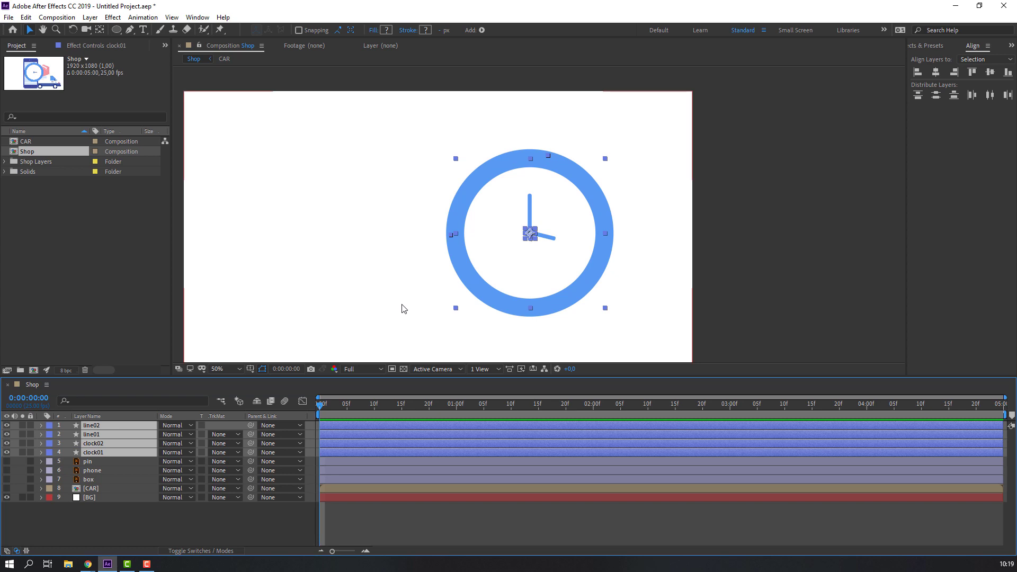
scroll(492, 268, "down", 1)
left_click_drag(479, 237, 484, 232)
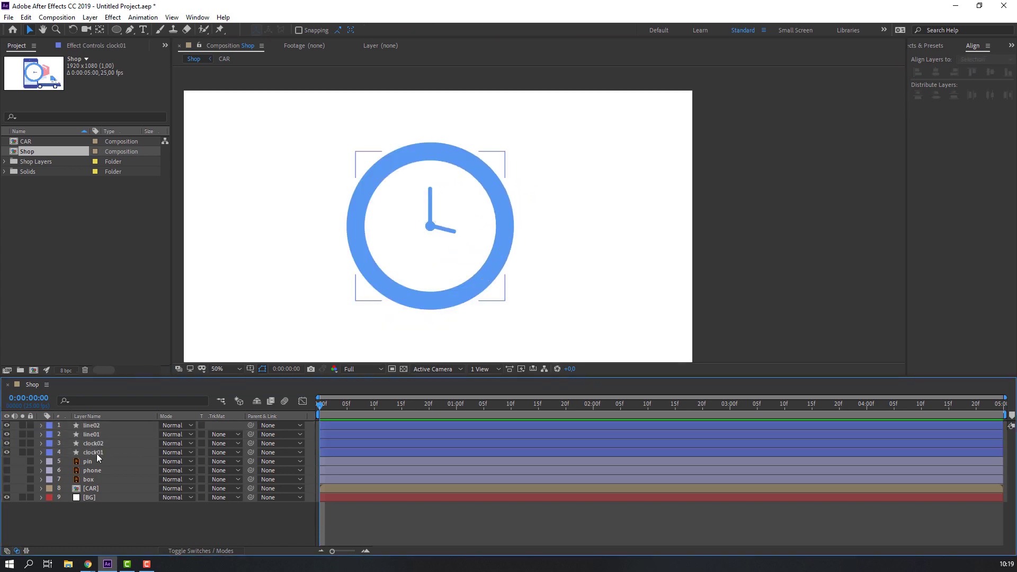
- Duplicate the clock01 ring, solo the copy and remove its stroke
left_click(93, 452)
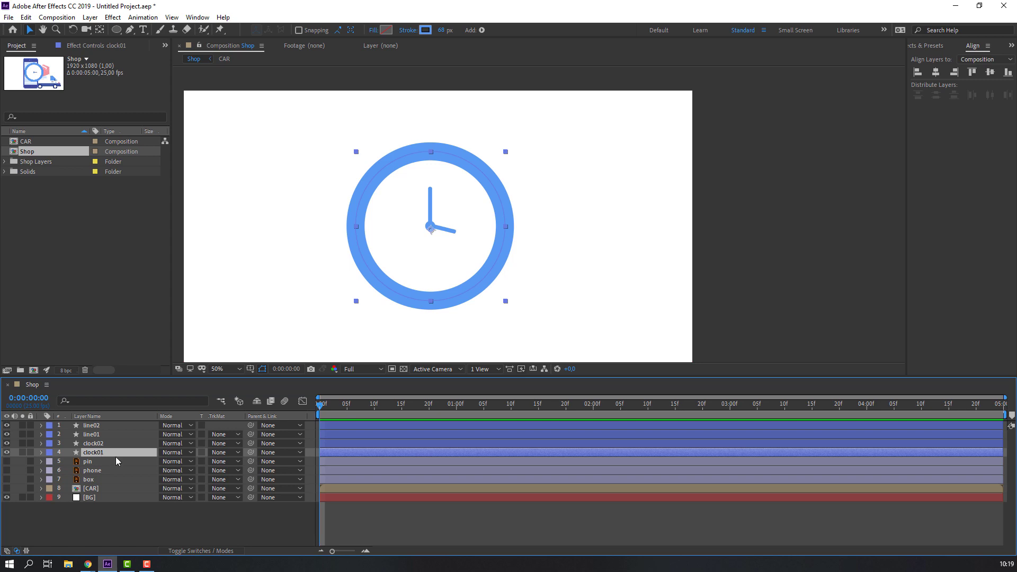
key("ctrl+d")
left_click(22, 451)
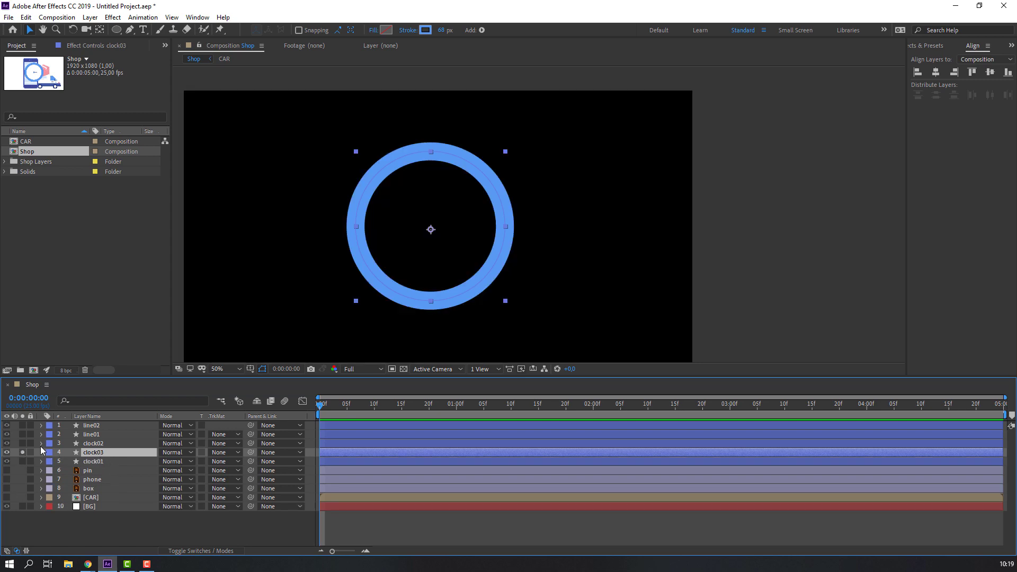
left_click(407, 30)
left_click(263, 223)
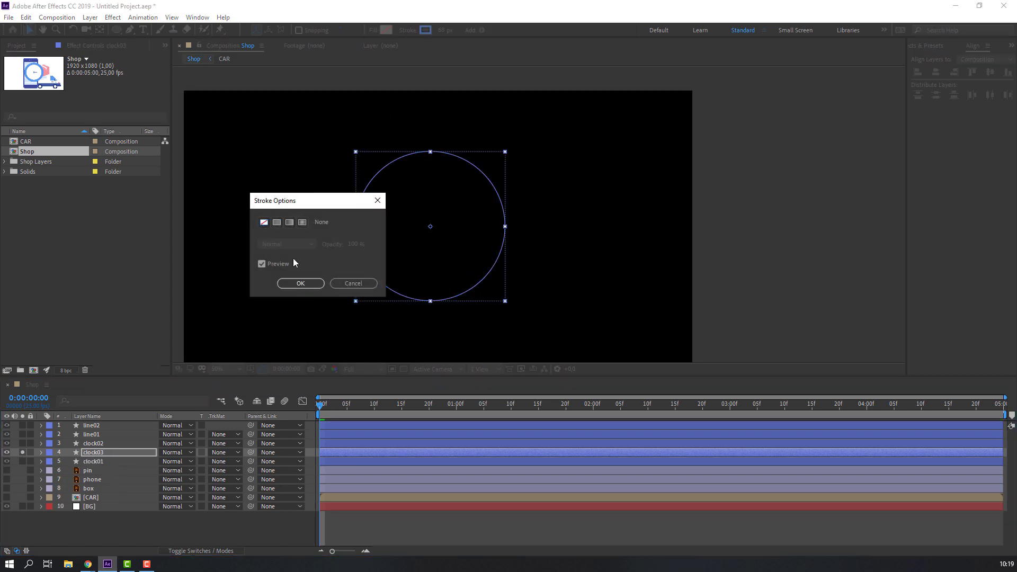
key("Return")
- Fill the clock03 circle with light grey F6F6F6 as the clock face and turn off its solo
left_click(386, 31)
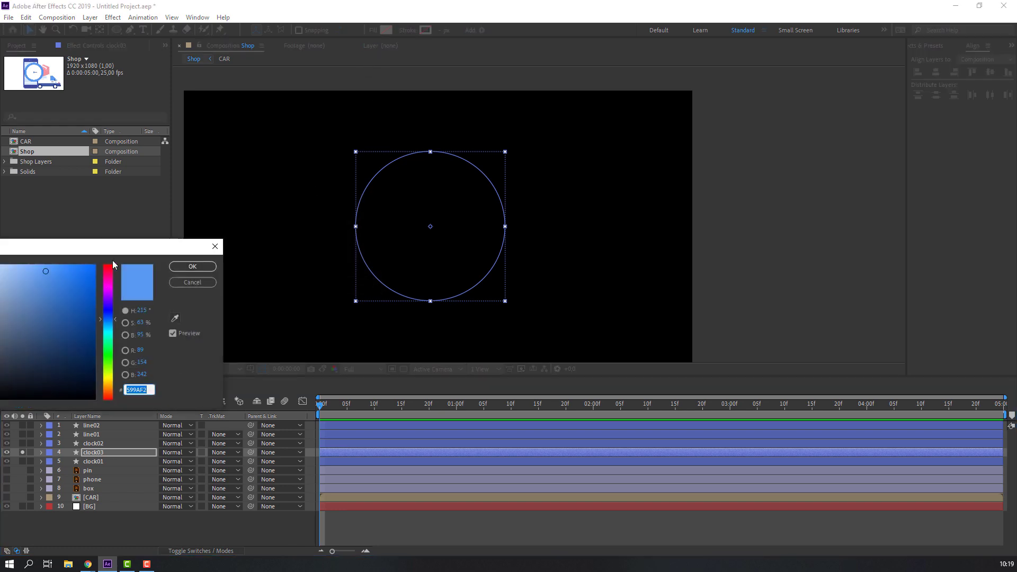
left_click_drag(119, 248, 322, 261)
left_click_drag(245, 292, 162, 280)
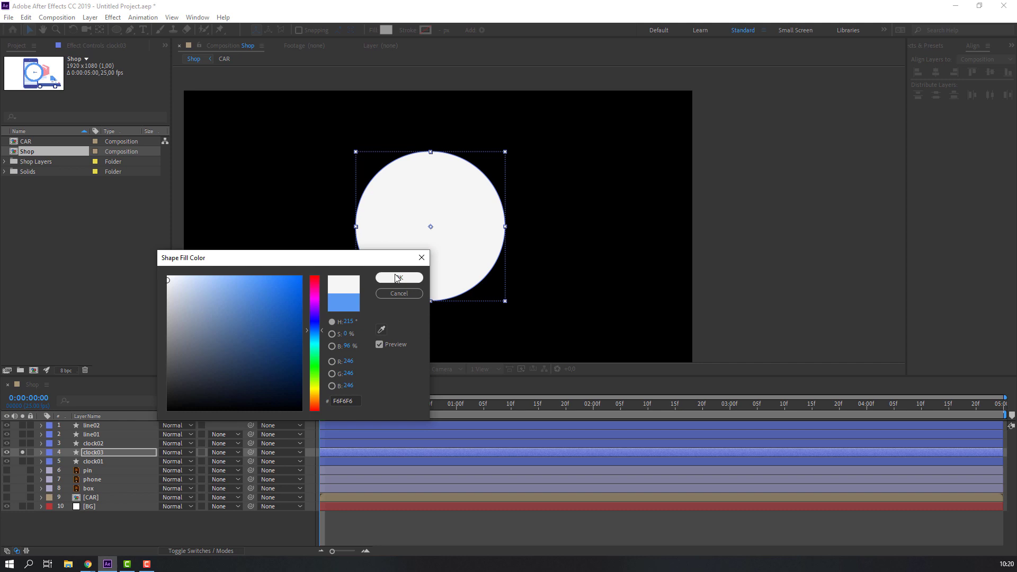
left_click(396, 277)
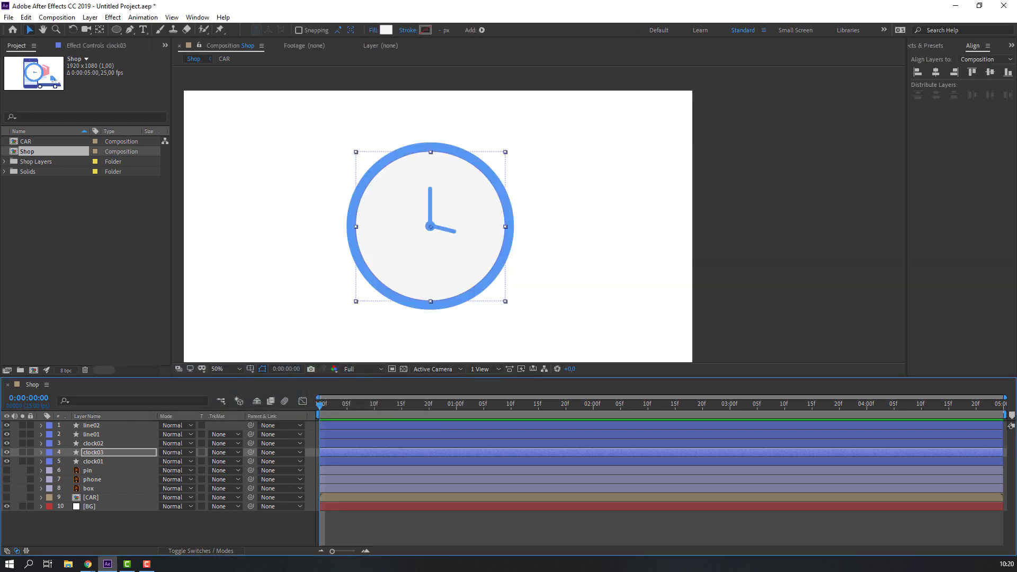
left_click(115, 525)
- Pre-compose all five clock layers, from line02 to clock01, into a composition named CLOCK
left_click(102, 462)
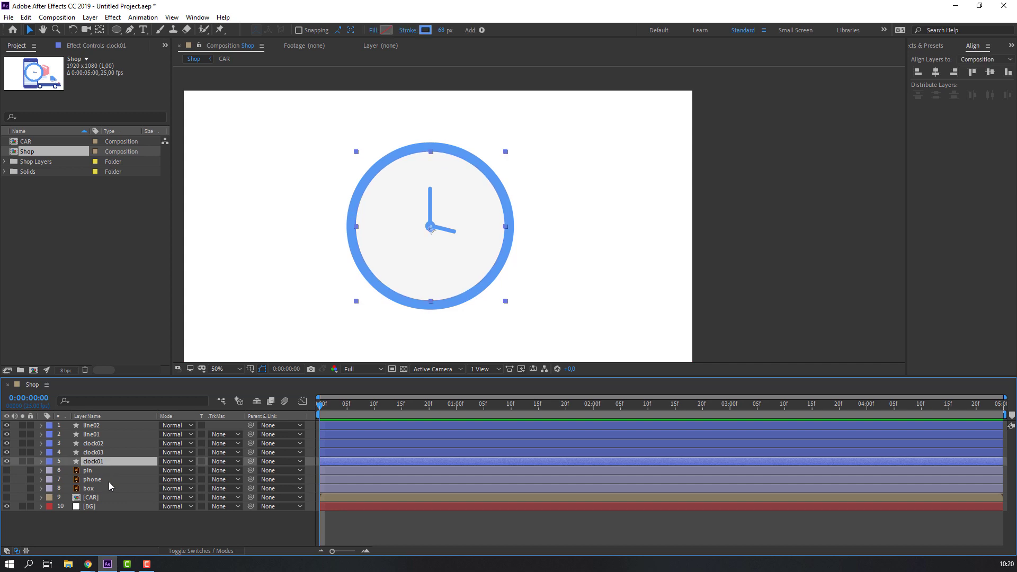
left_click(90, 428, "shift")
right_click(89, 439)
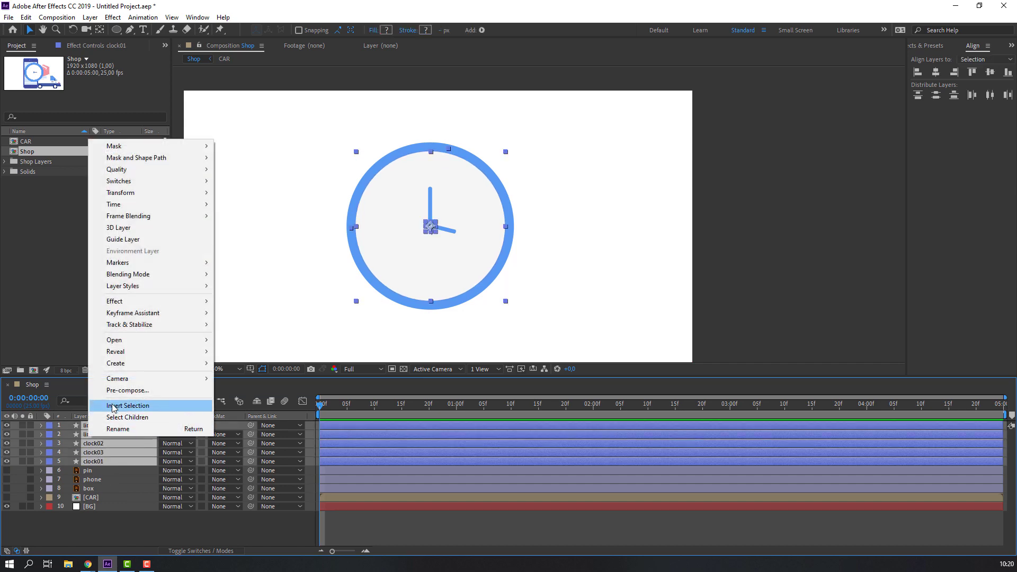
left_click(118, 391)
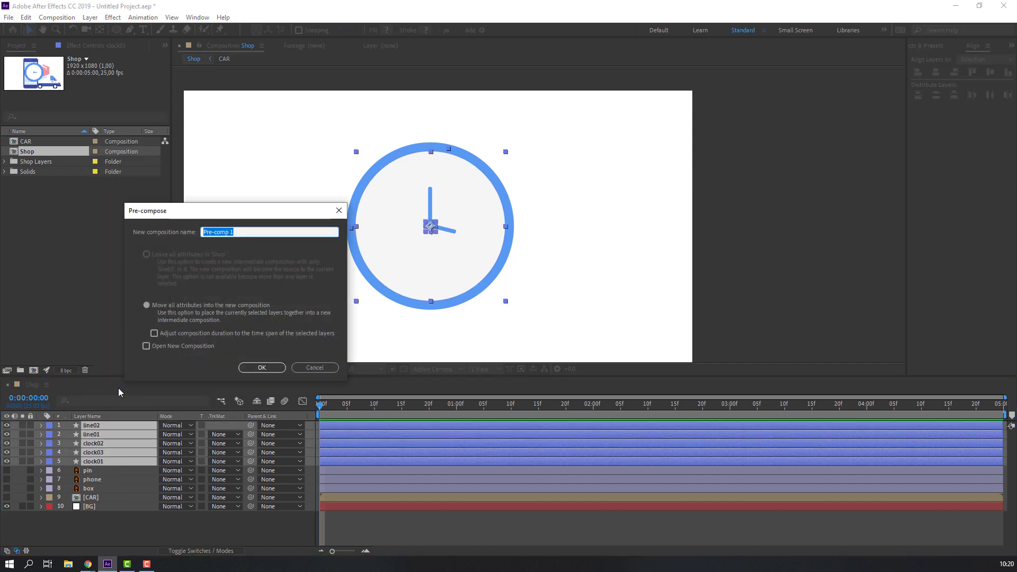
type("CLOCK")
left_click(262, 369)
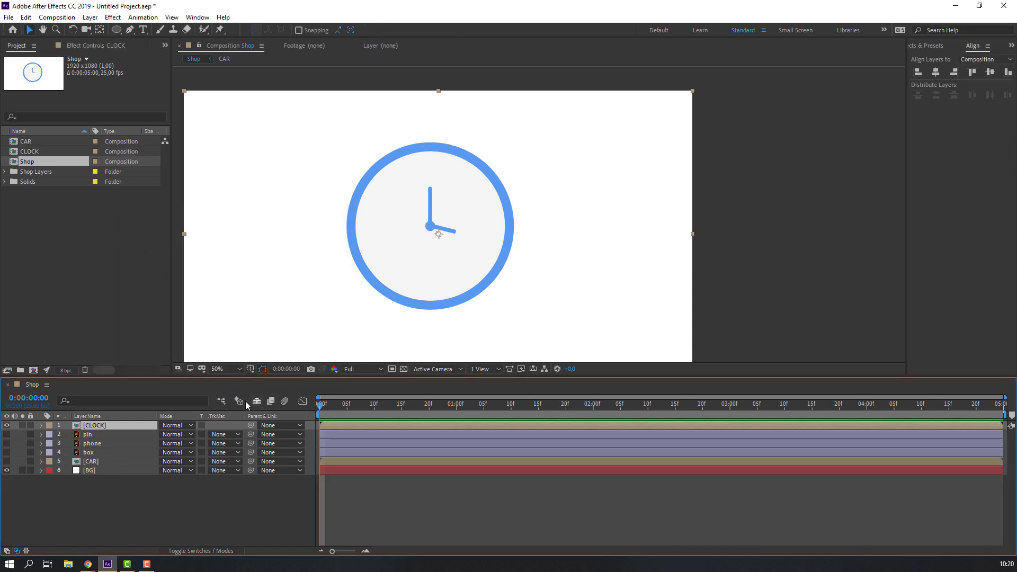
- Open the CLOCK composition and solo the clock01 ring layer
double_click(93, 426)
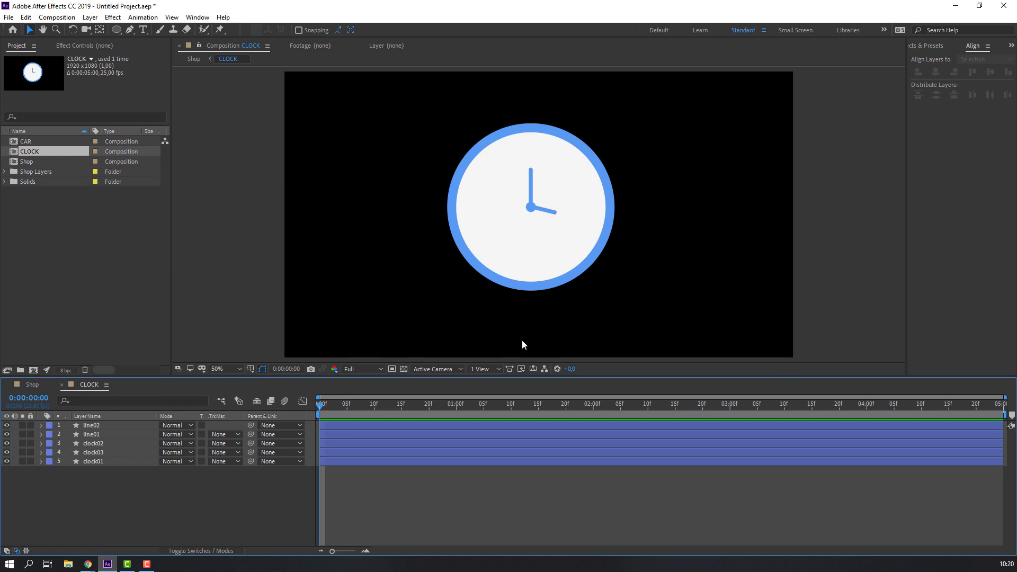
left_click(85, 462)
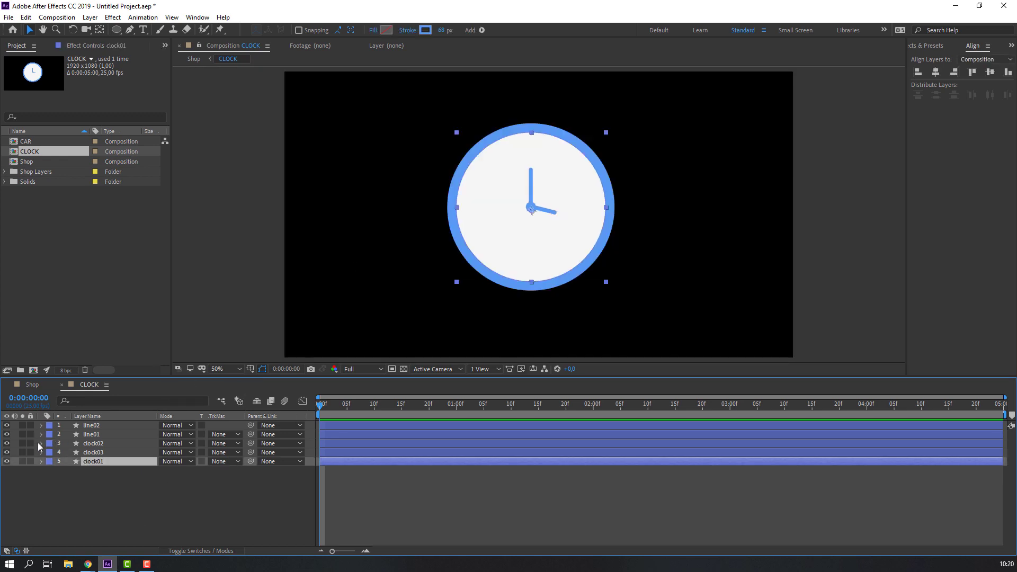
left_click(22, 461)
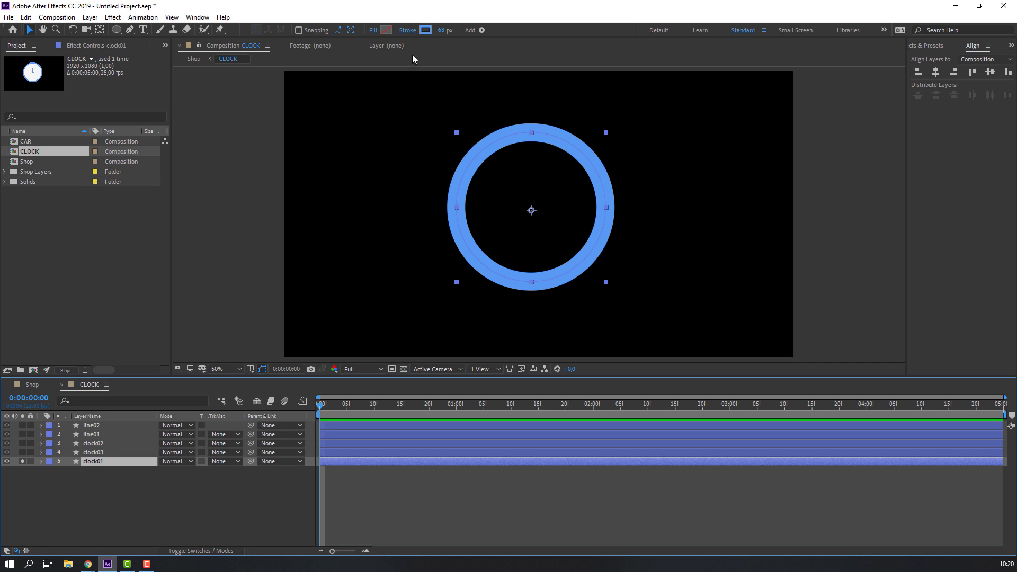
- Add Trim Paths to clock01 and keyframe its End at 0% at 0:00:00:00
left_click(482, 29)
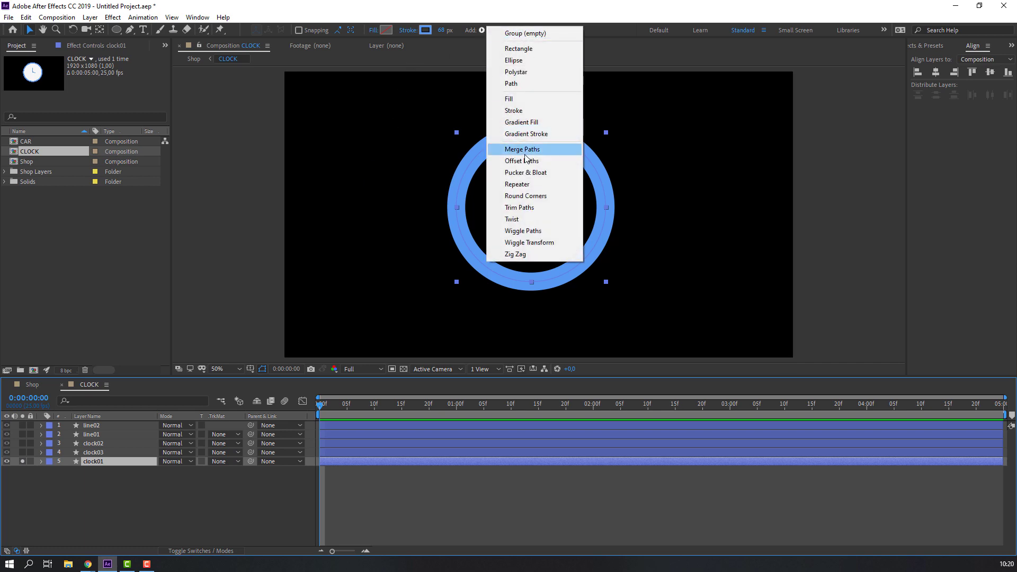
left_click(522, 207)
left_click(59, 489)
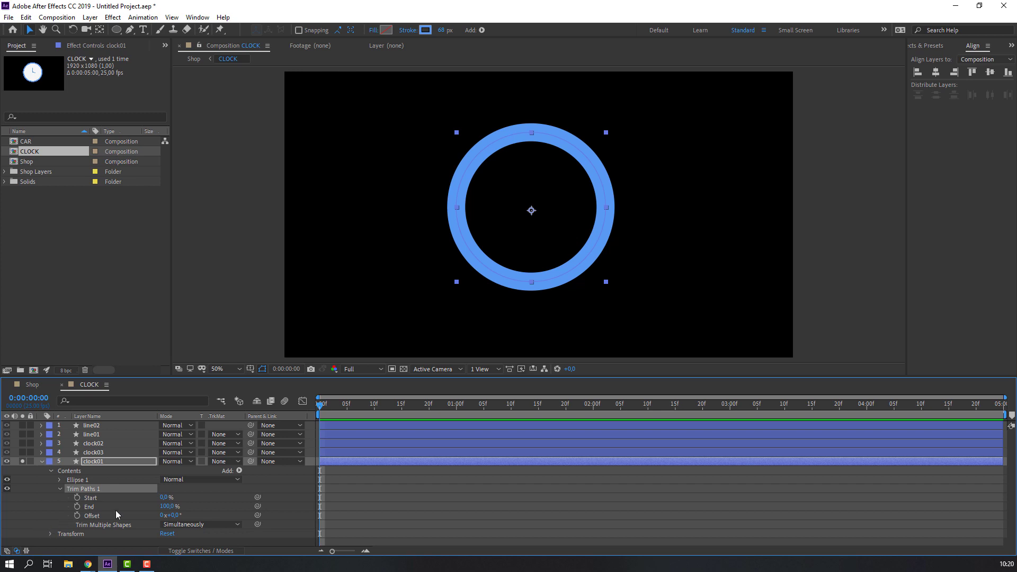
left_click(166, 505)
type("0")
key("Return")
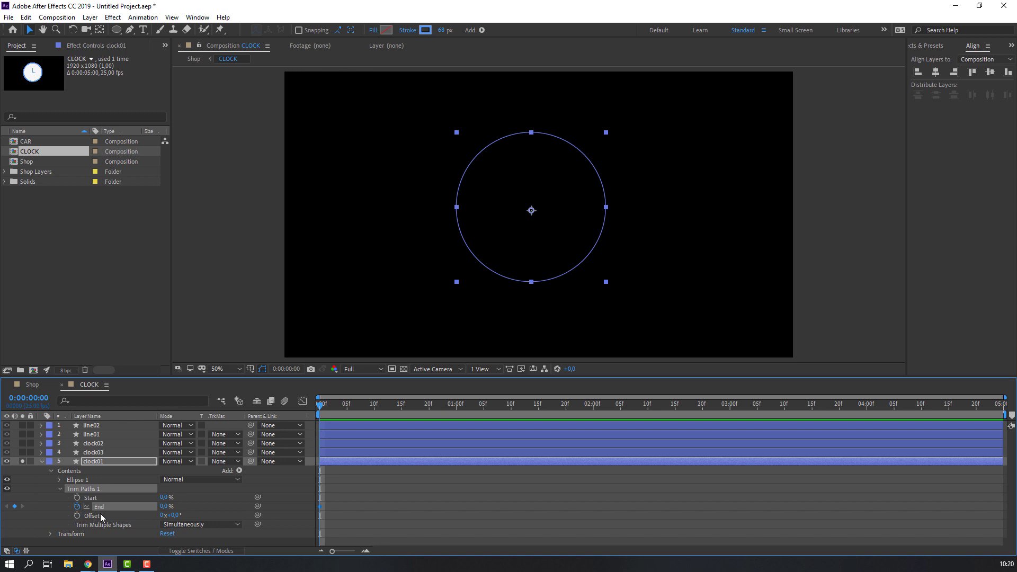
- Keyframe the Trim Paths End of clock01 at 100% at 0:00:01:00 and preview the ring drawing on
left_click_drag(327, 411, 455, 404)
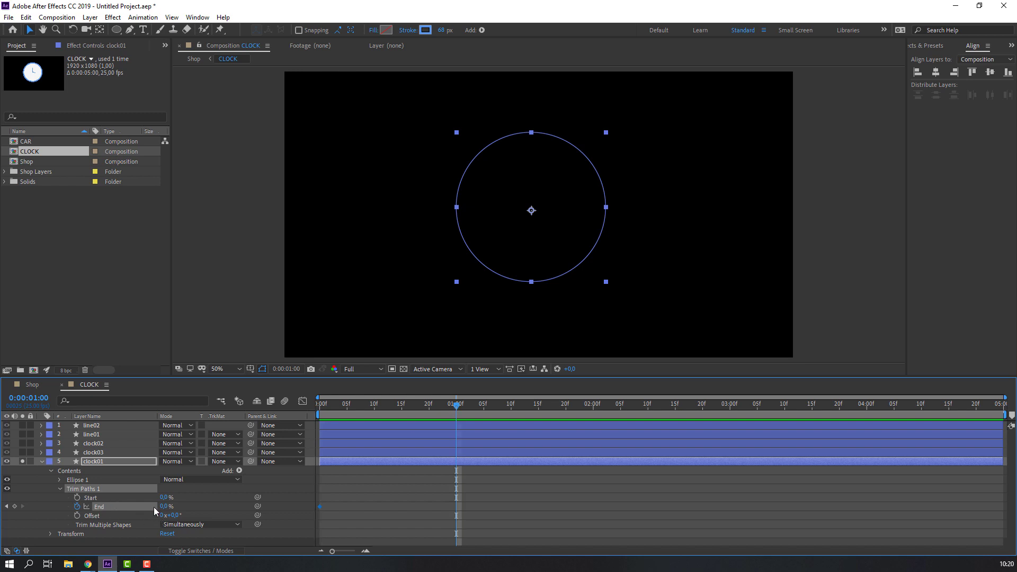
left_click_drag(163, 508, 517, 501)
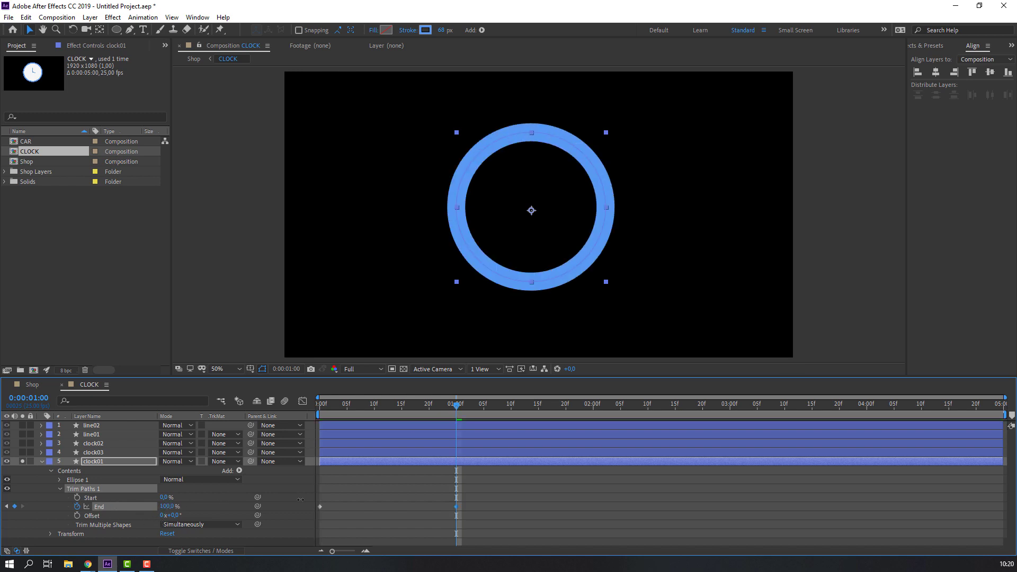
left_click(515, 502)
key("space")
key("space")
- Give the clock01 ring's Stroke 1 a Round Cap line cap, checking it on a partly drawn frame
left_click_drag(457, 406, 418, 406)
scroll(517, 119, "up", 1)
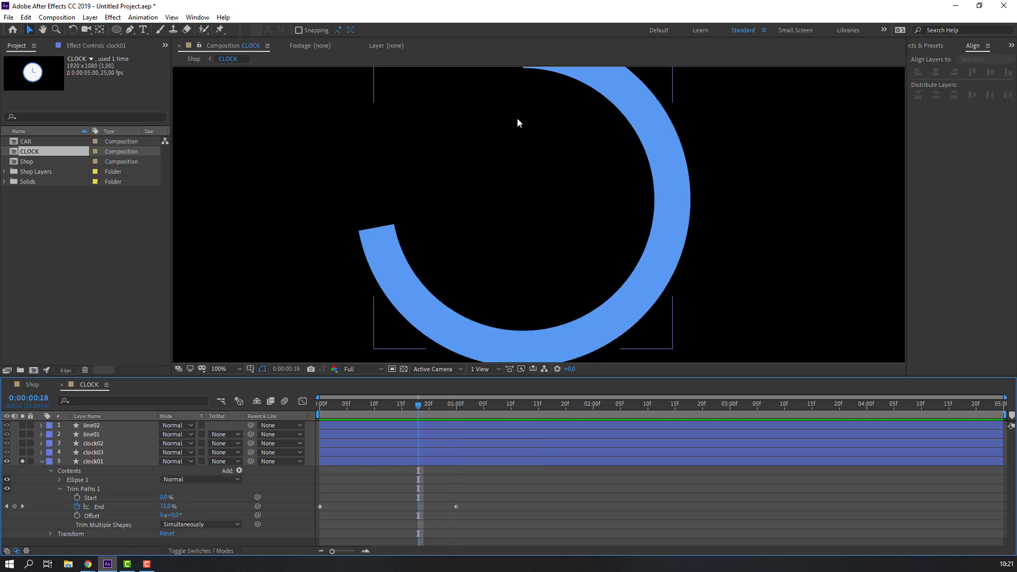
left_click_drag(509, 125, 490, 213)
left_click(60, 488)
left_click(59, 479)
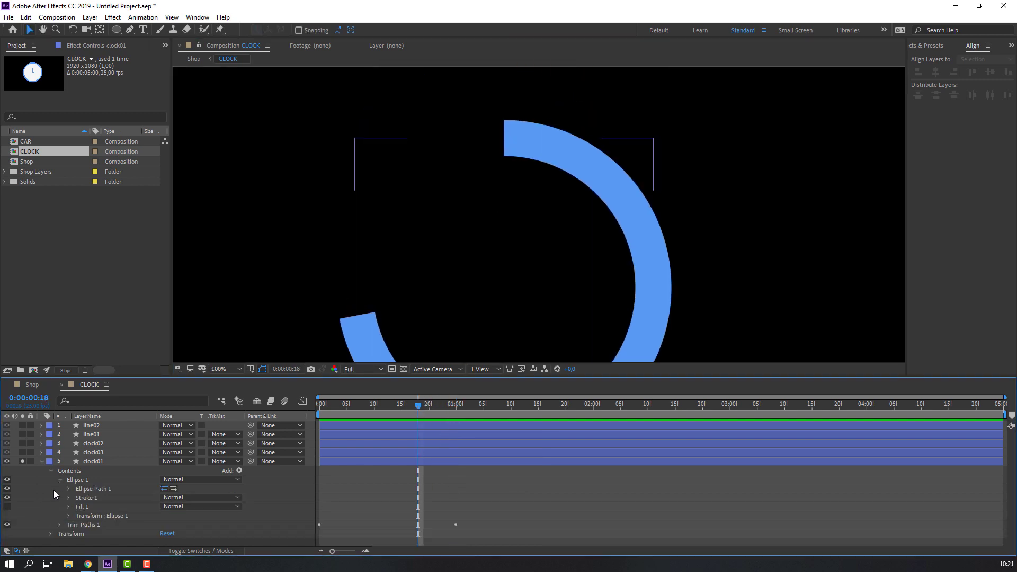
left_click(68, 498)
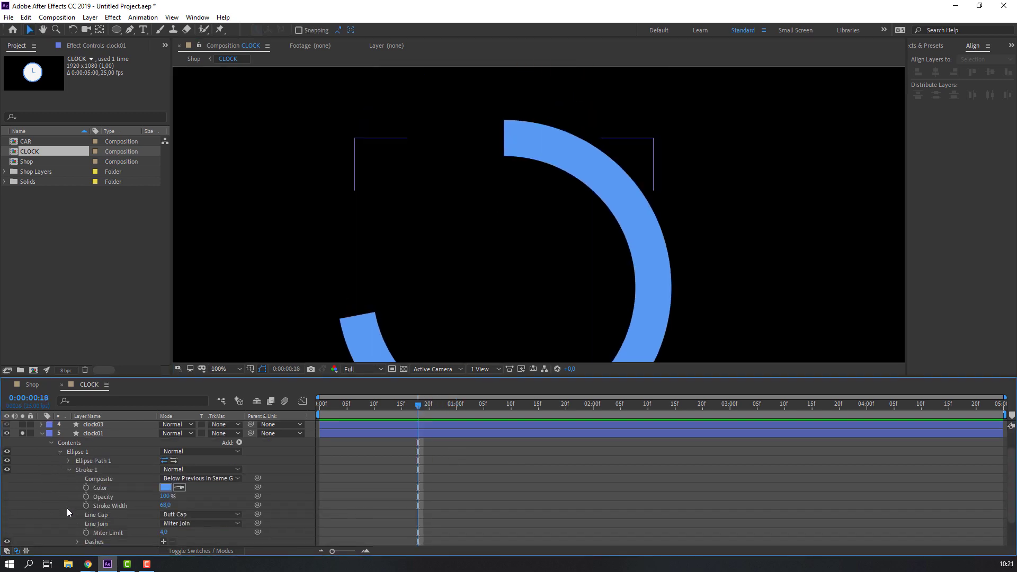
left_click(171, 516)
left_click(186, 496)
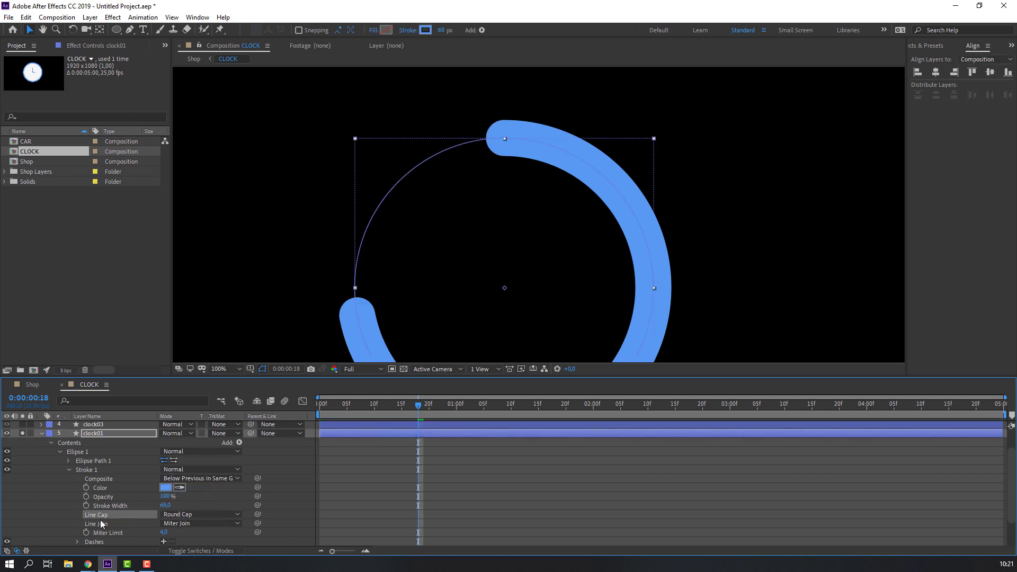
- Show only the keyframed End property of clock01 and apply Easy Ease to both of its keyframes
scroll(21, 466, "up", 3)
left_click(42, 462)
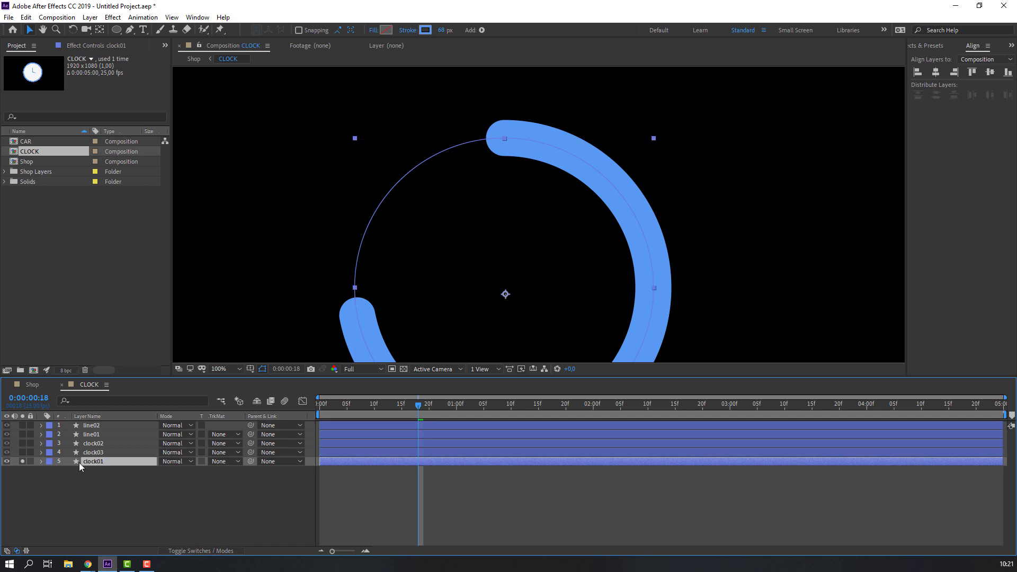
key("u")
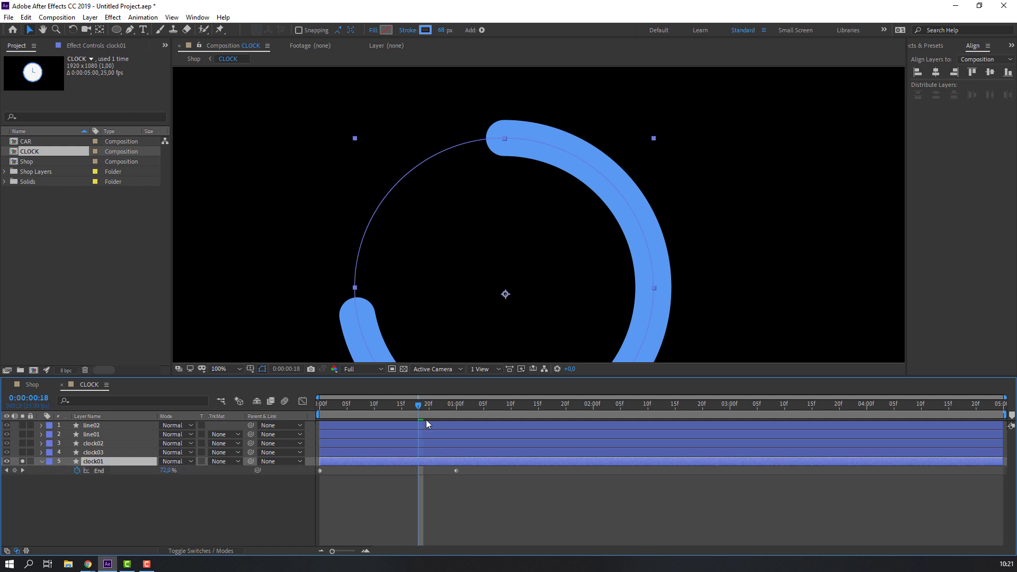
left_click_drag(469, 469, 306, 482)
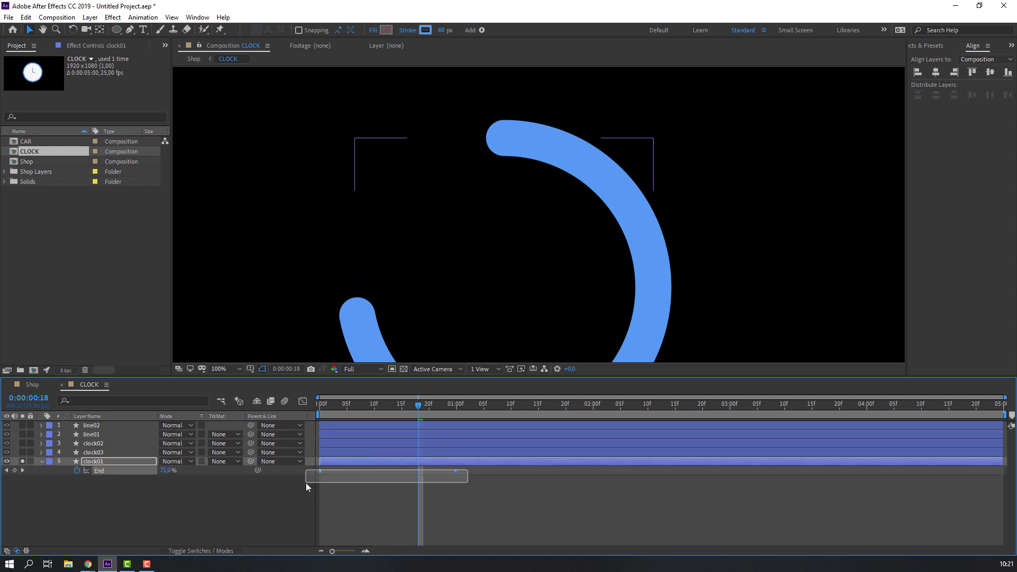
right_click(319, 471)
mouse_move(402, 466)
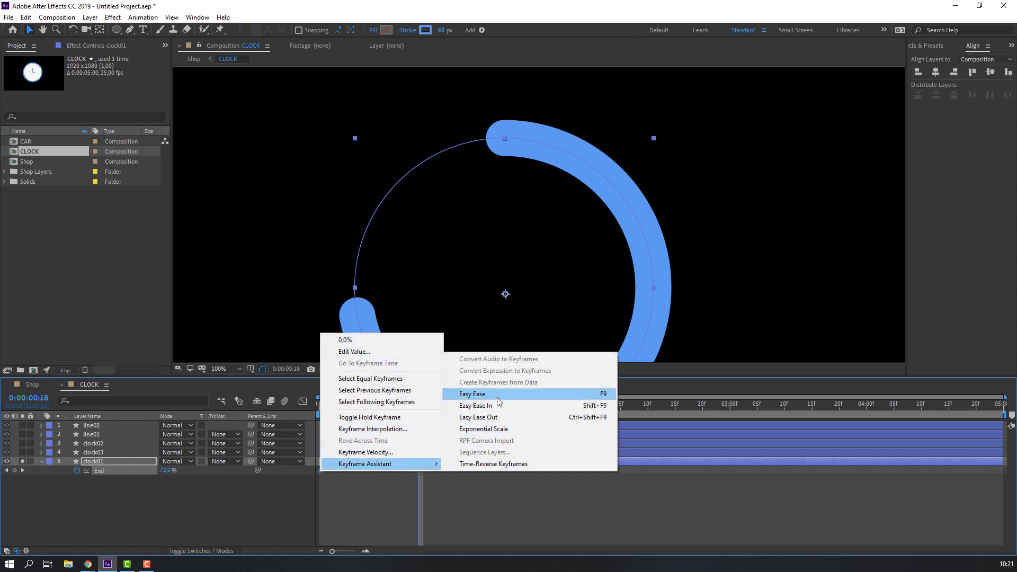
left_click(465, 394)
- Reshape the End speed curve into a steeper central peak in the Graph Editor and preview the ring animation
left_click(302, 402)
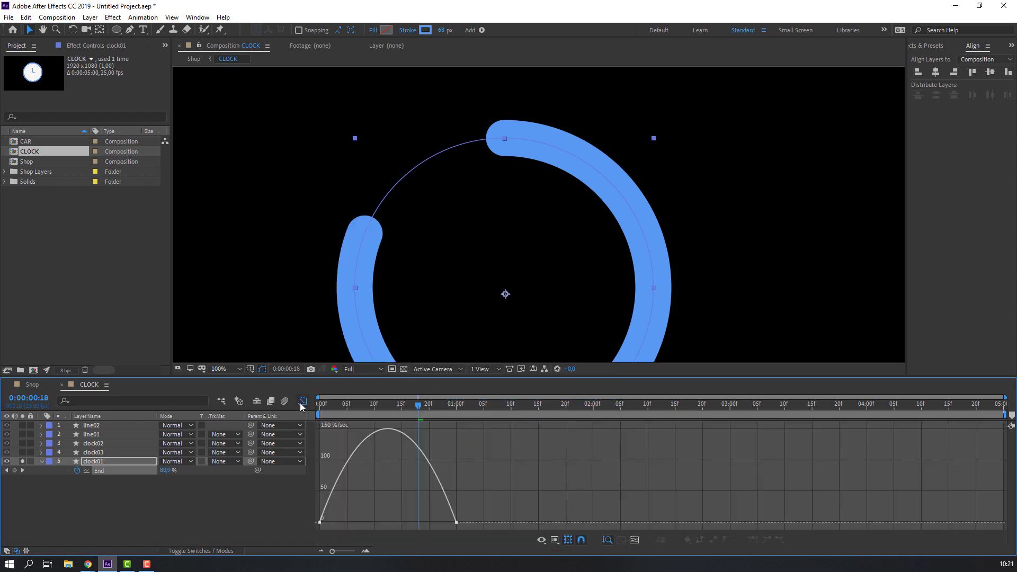
left_click_drag(343, 522, 411, 523)
key("space")
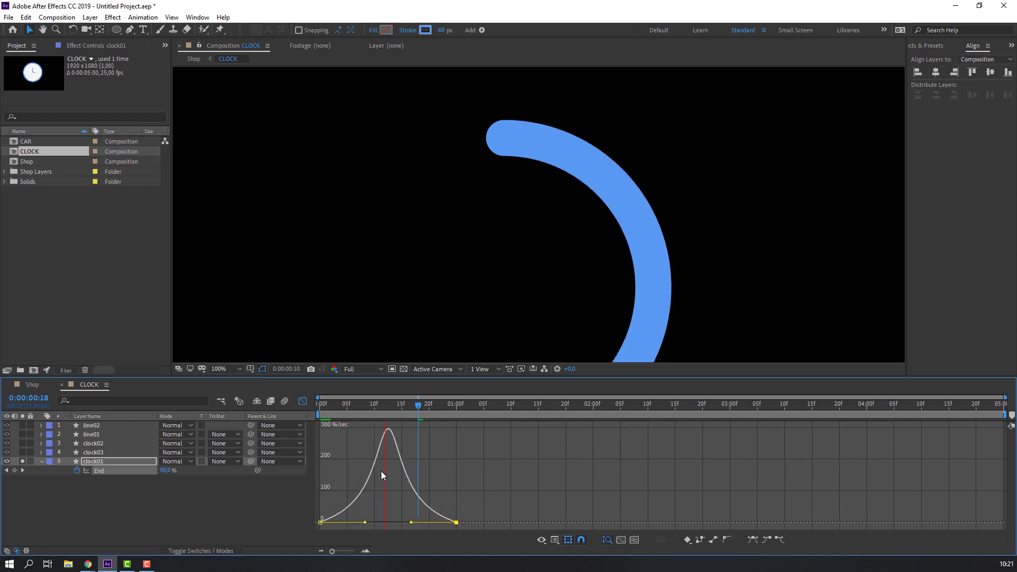
scroll(361, 311, "down", 2)
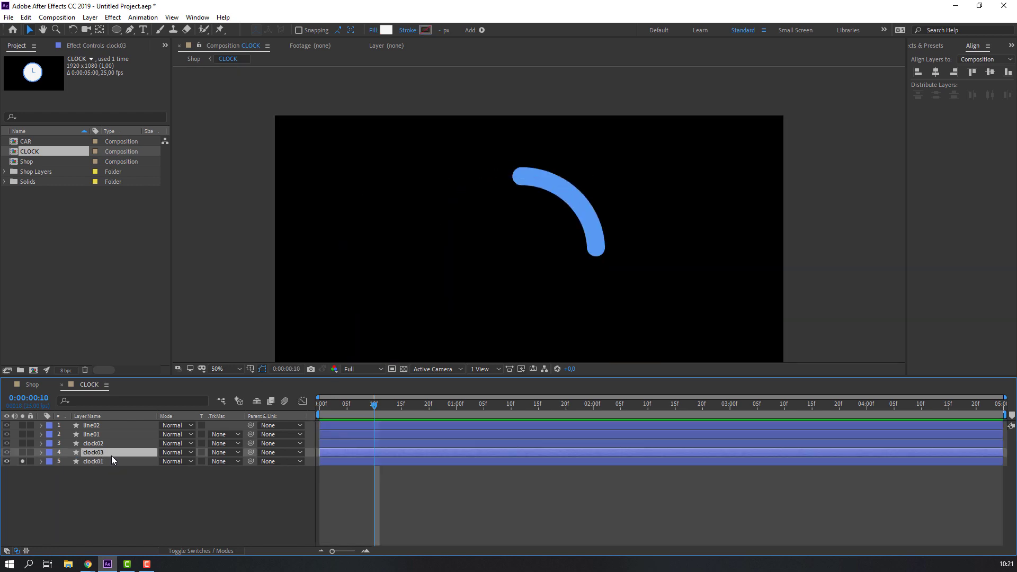
- Solo the clock03 face layer and keyframe its Opacity at 0% at 0:00:00:07
left_click(22, 452)
key("t")
mouse_move(361, 407)
left_mouse_down()
mouse_move(331, 408)
mouse_move(360, 405)
left_mouse_up()
left_click(165, 461)
type("0")
key("Return")
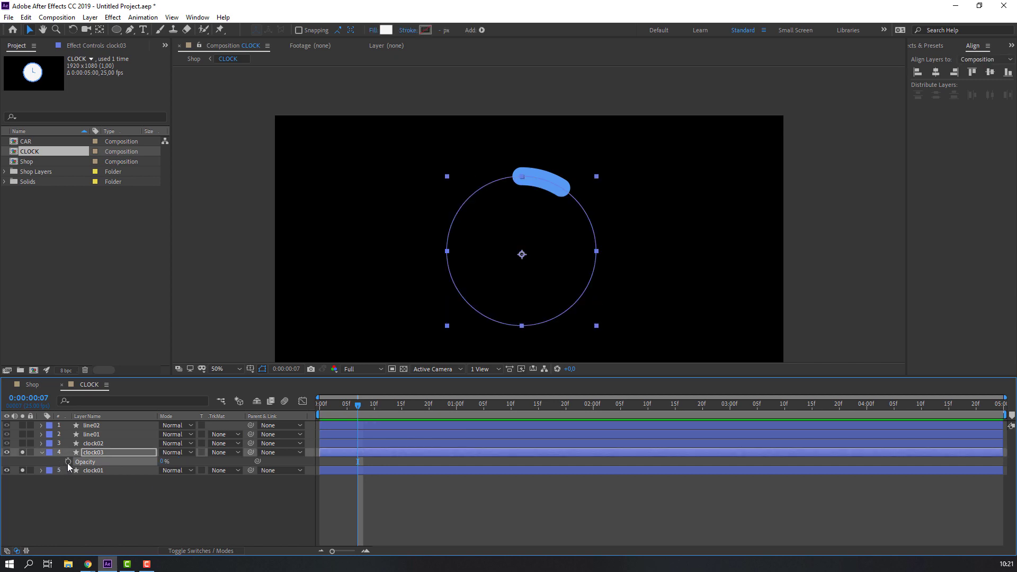
left_click(67, 461)
- Keyframe the Opacity of clock03 at 100% at 0:00:00:16
left_click_drag(369, 409, 406, 406)
left_click(164, 463)
type("100")
key("Return")
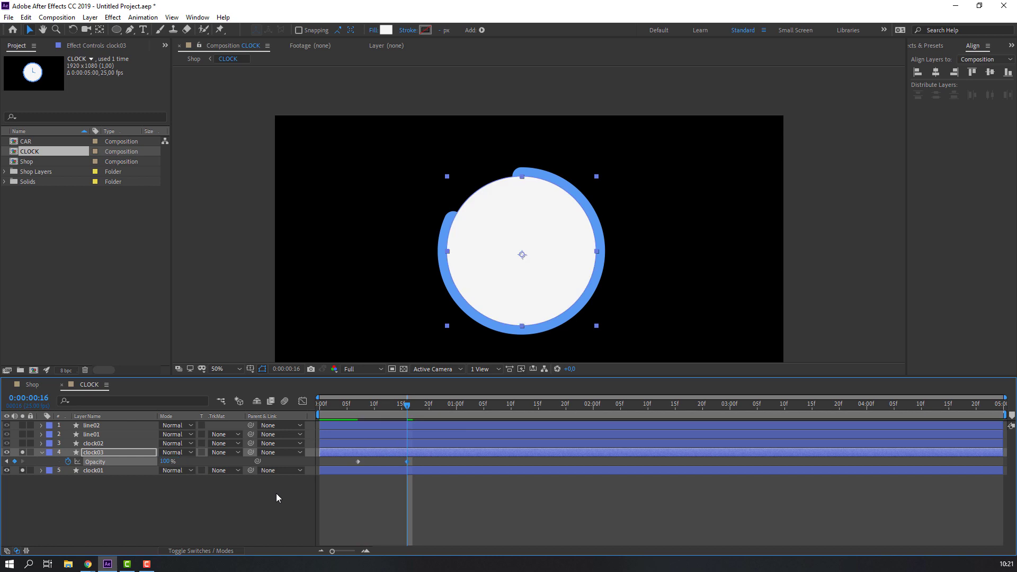
- Shift both clock03 Opacity keyframes so the fade starts at about 0:00:00:15, and preview the timing
left_click(421, 460)
left_click(358, 462)
left_click_drag(359, 462, 403, 462)
mouse_move(364, 406)
left_mouse_down()
mouse_move(442, 408)
mouse_move(364, 406)
left_mouse_up()
key("space")
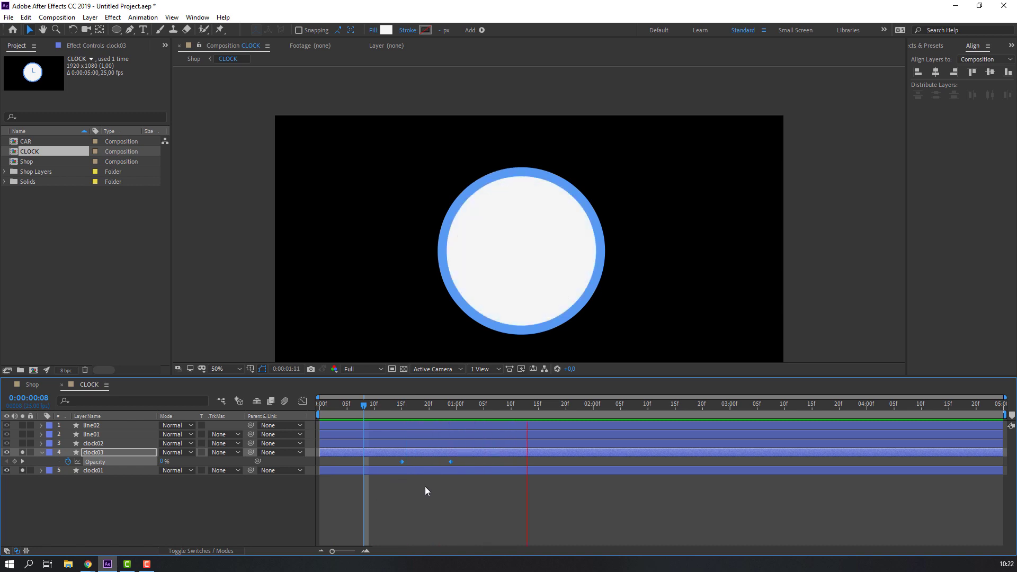
key("space")
- Apply Easy Ease to both clock03 Opacity keyframes and preview the fade
right_click(450, 461)
mouse_move(560, 454)
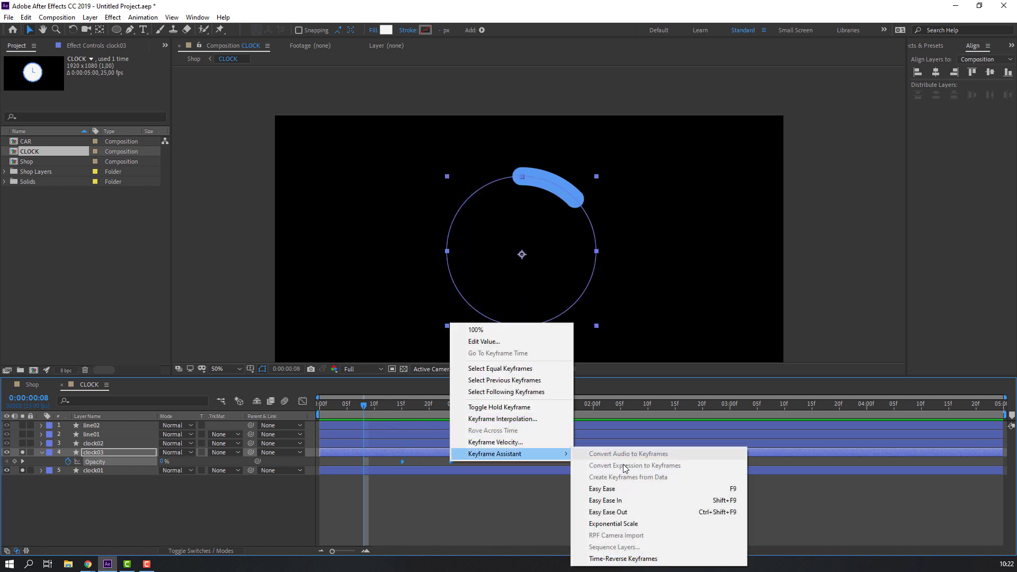
left_click(614, 488)
key("space")
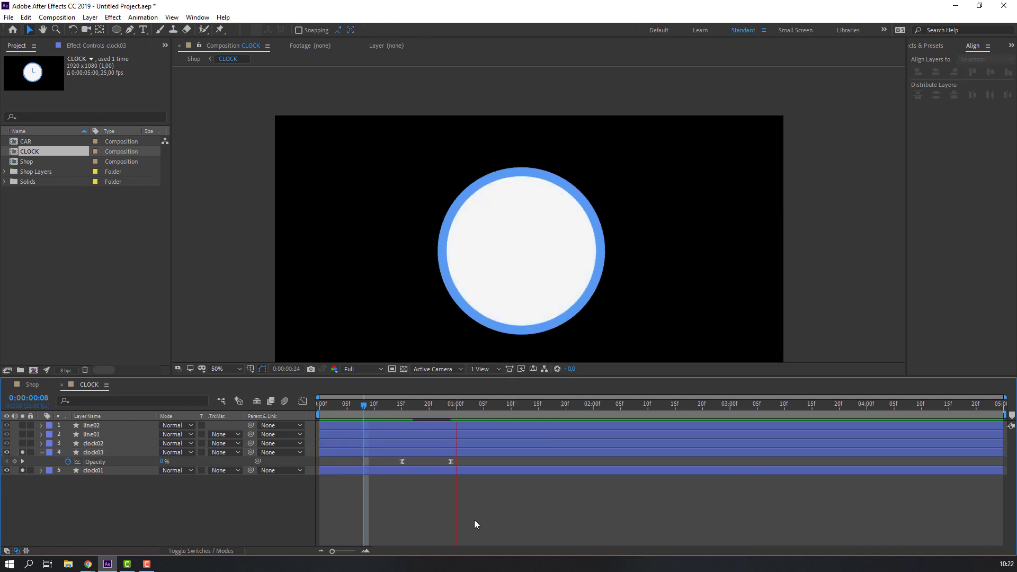
key("space")
- Place the clock03 layer below clock01 in the stack, preview the result and collapse its properties
left_click(87, 454)
left_click_drag(87, 456, 97, 475)
key("space")
key("space")
left_click(47, 462)
left_click(42, 462)
- Solo the clock02 centre dot and select it in the composition
left_click(98, 443)
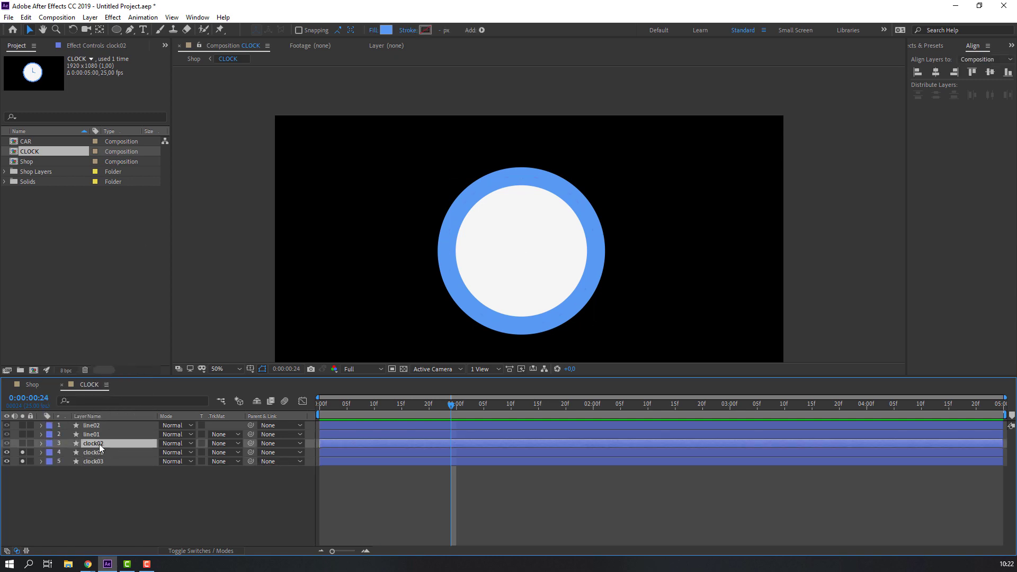
left_click(21, 443)
left_click(222, 520)
scroll(510, 295, "up", 1)
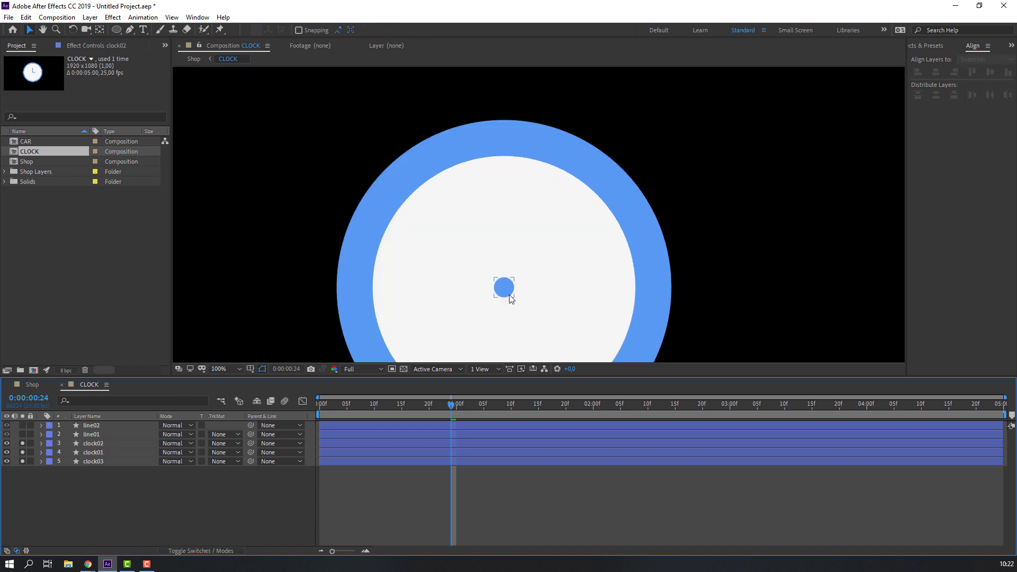
left_click(511, 300)
- Open the Animation Composer and position its window clear of the clock
left_click(200, 17)
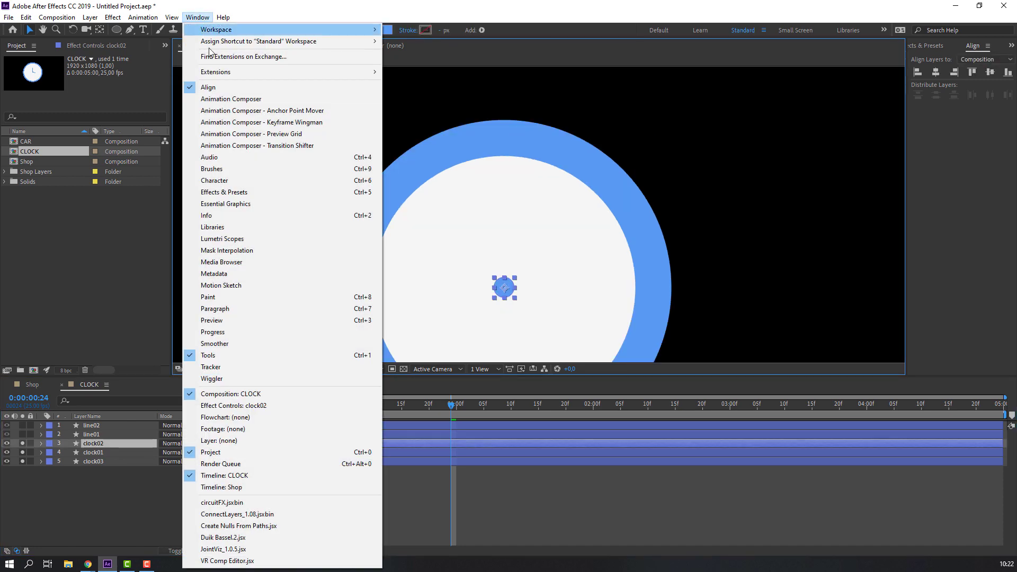
left_click(231, 103)
left_click_drag(360, 214, 795, 192)
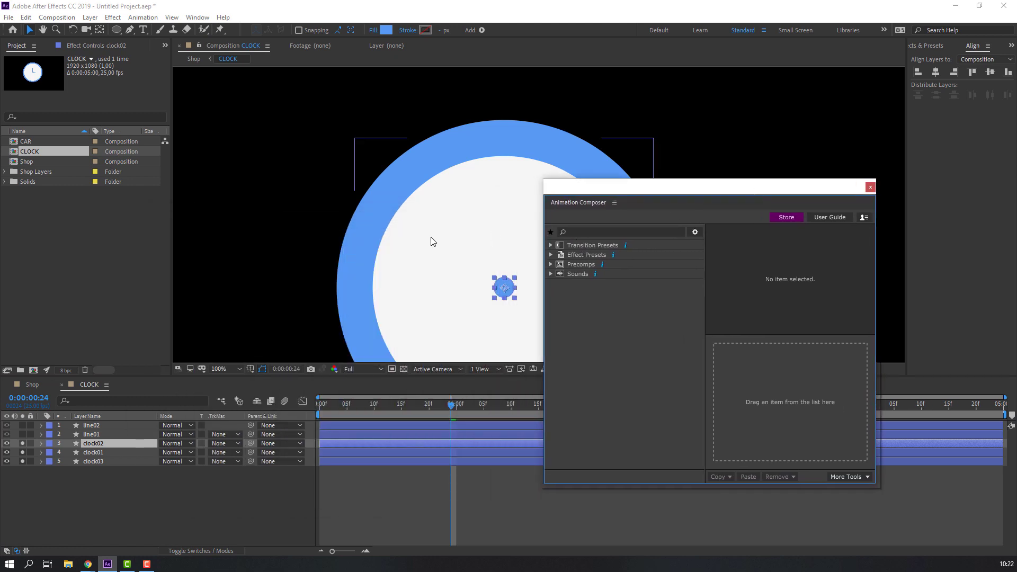
scroll(437, 241, "down", 2)
left_click_drag(620, 195, 746, 182)
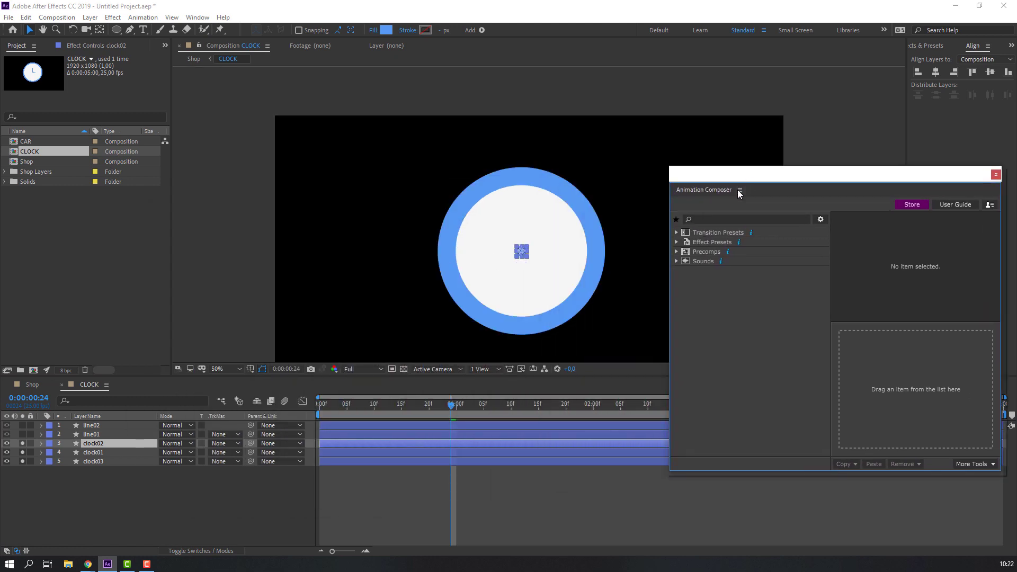
- Apply the Overshoot Scale From Anchor Point preset, found under 2D Layer Transformations, Scale, to clock02 with Animate set to Both
left_click(676, 233)
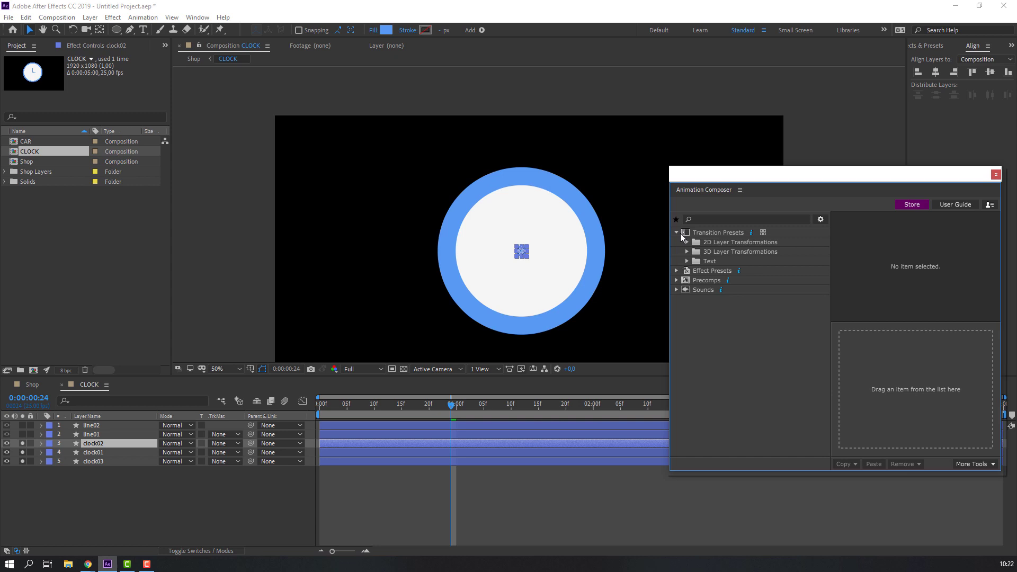
left_click(687, 242)
left_click(697, 299)
left_click(708, 309)
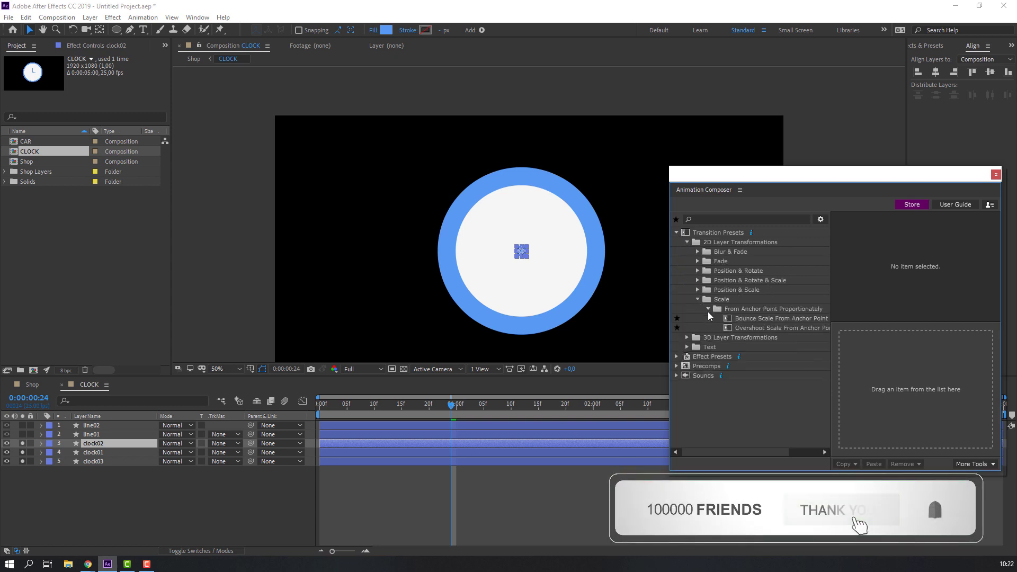
left_click(759, 329)
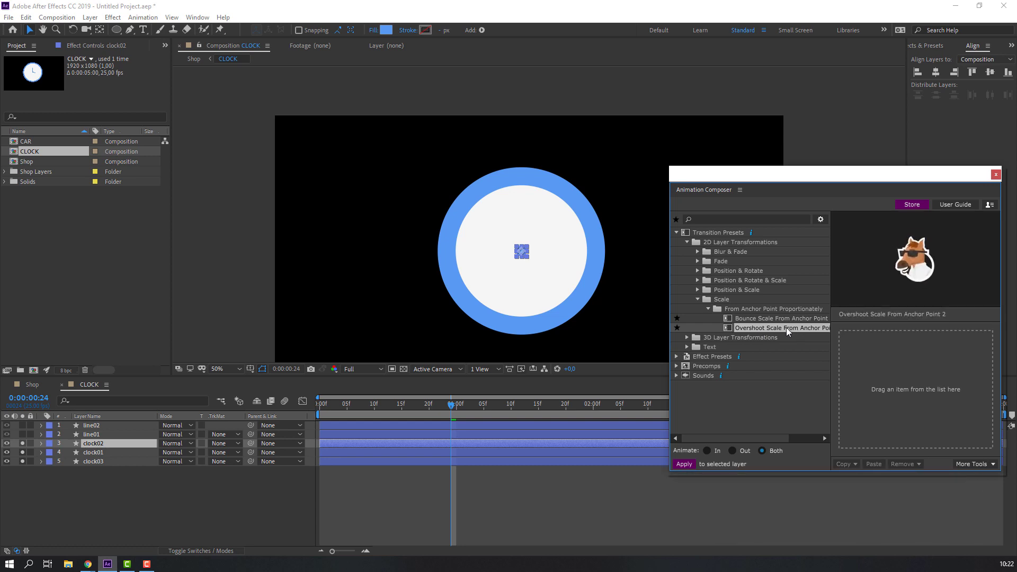
double_click(772, 329)
- Move the clock02 layer to start at about 0:00:00:21 and preview the dot's overshoot
mouse_move(410, 409)
left_mouse_down()
mouse_move(282, 425)
mouse_move(439, 443)
left_mouse_up()
key("space")
key("space")
left_click(380, 412)
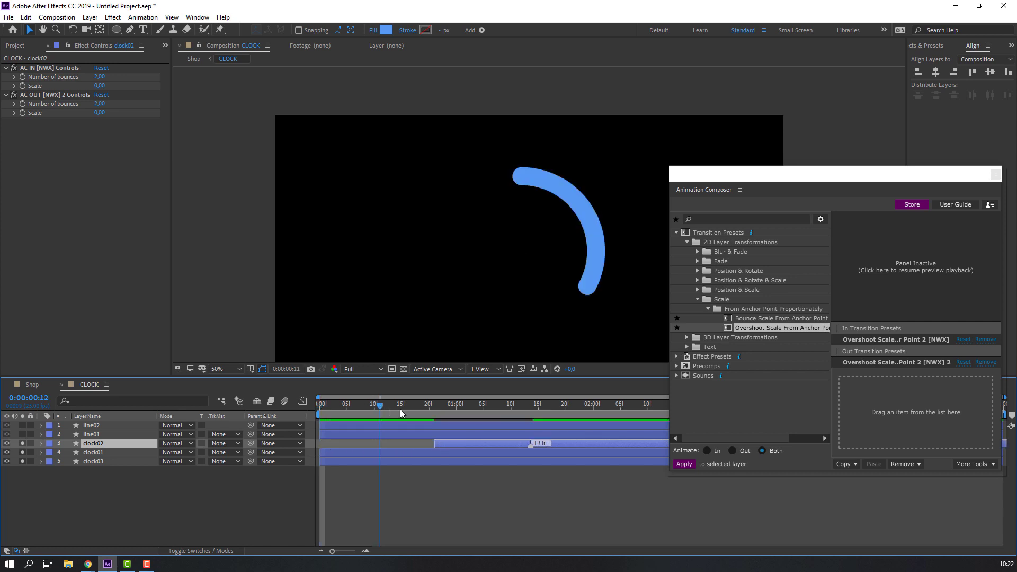
key("space")
left_click(471, 517)
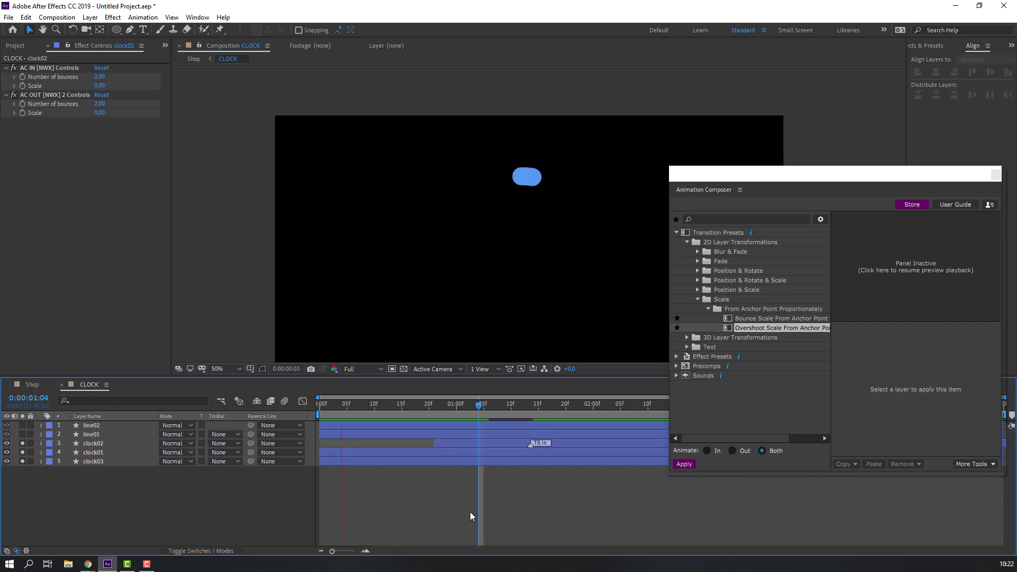
- Lengthen clock02's in transition by moving its TR In marker about four frames later, and start the layer at about 0:00:00:19
left_click_drag(532, 445, 555, 446)
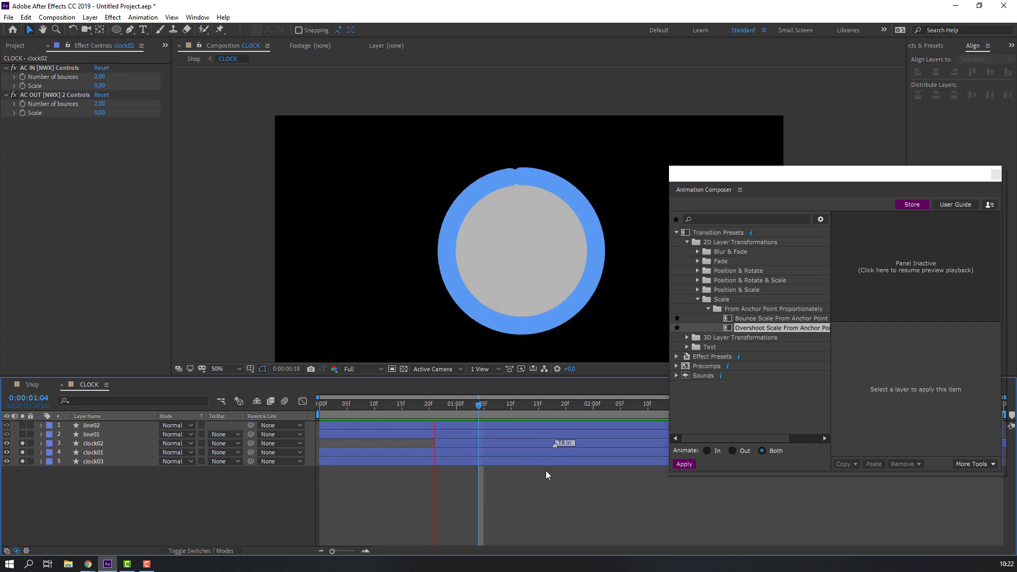
mouse_move(445, 447)
left_mouse_down()
mouse_move(436, 458)
mouse_move(436, 444)
left_mouse_up()
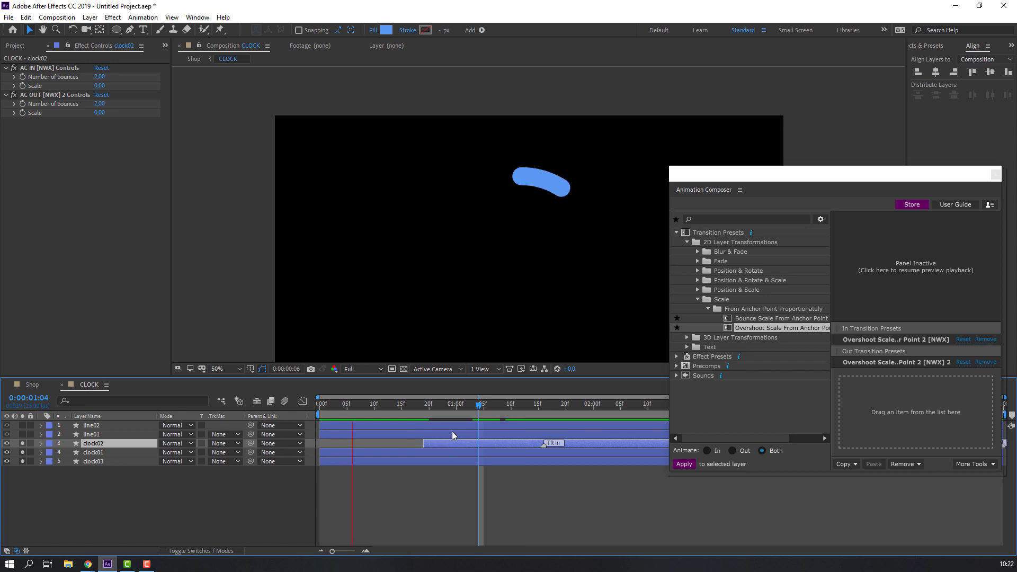
key("space")
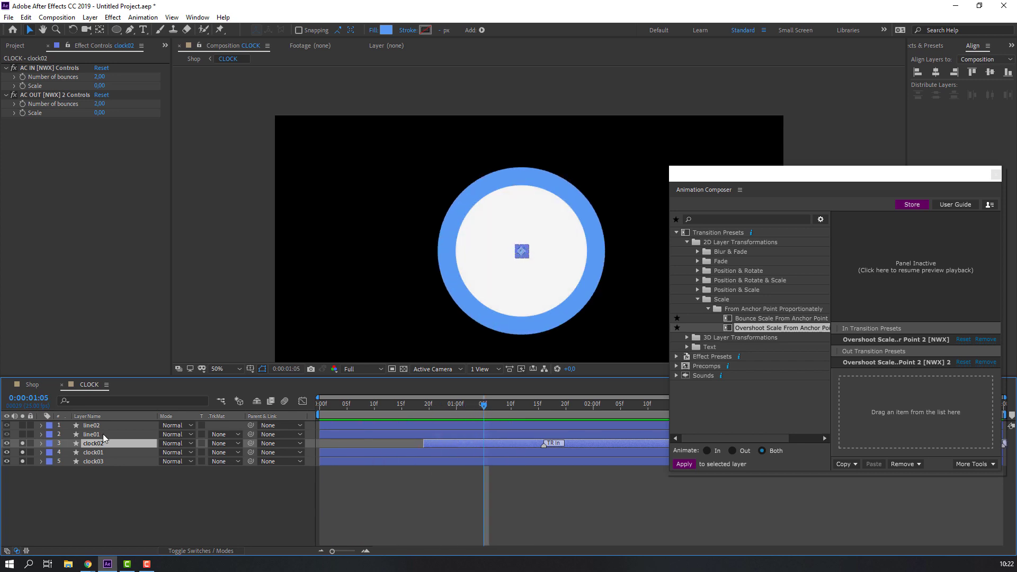
- Solo the line01 hand layer and preview it with the clock from the first frame
left_click(89, 435)
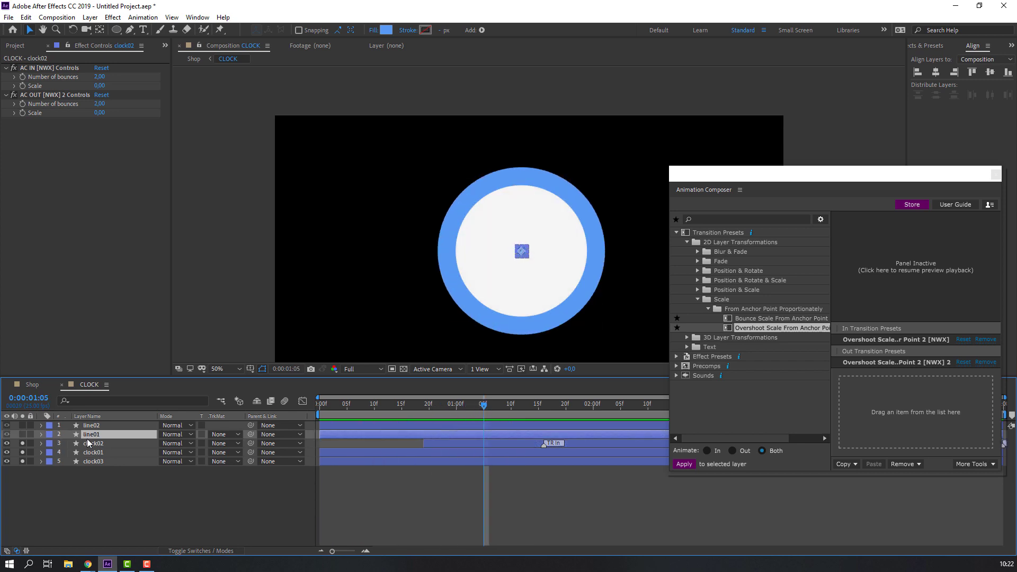
left_click(23, 434)
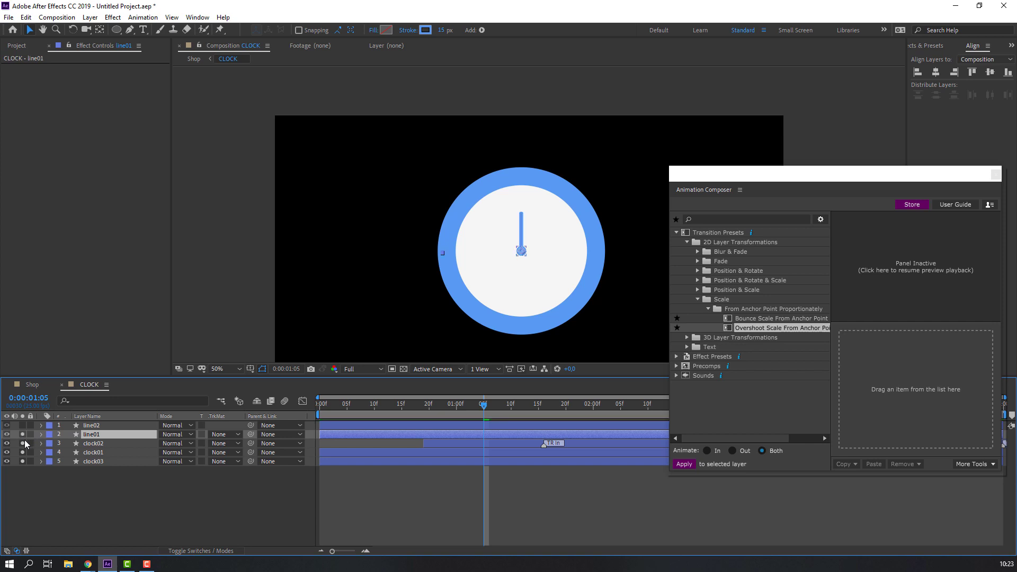
left_click(101, 453)
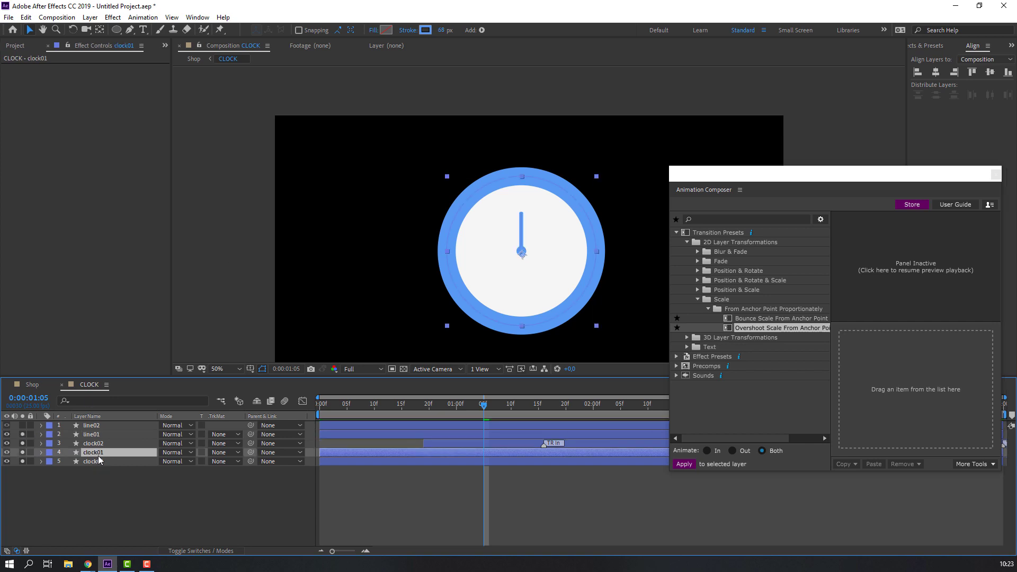
key("u")
key("Home")
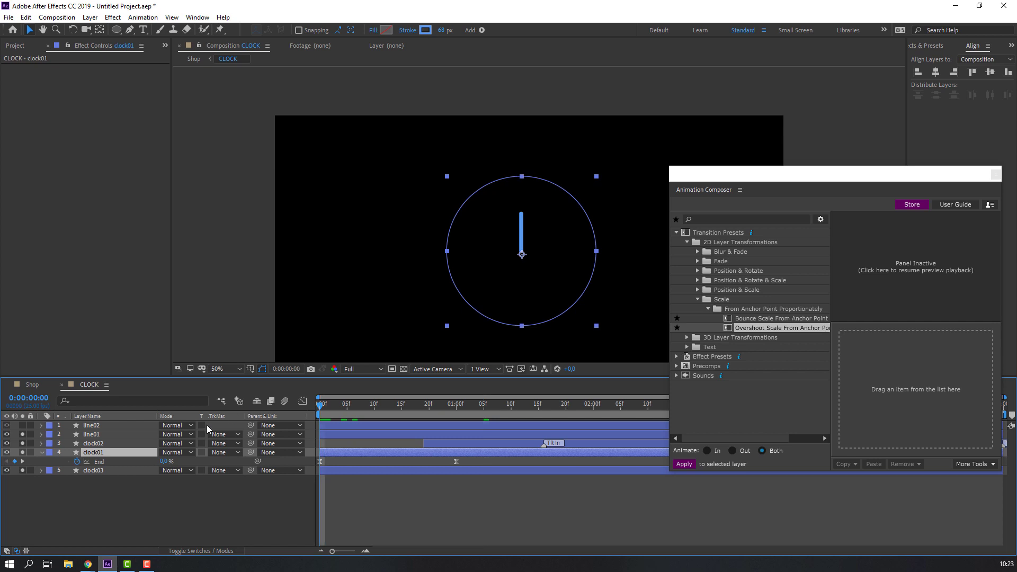
key("u")
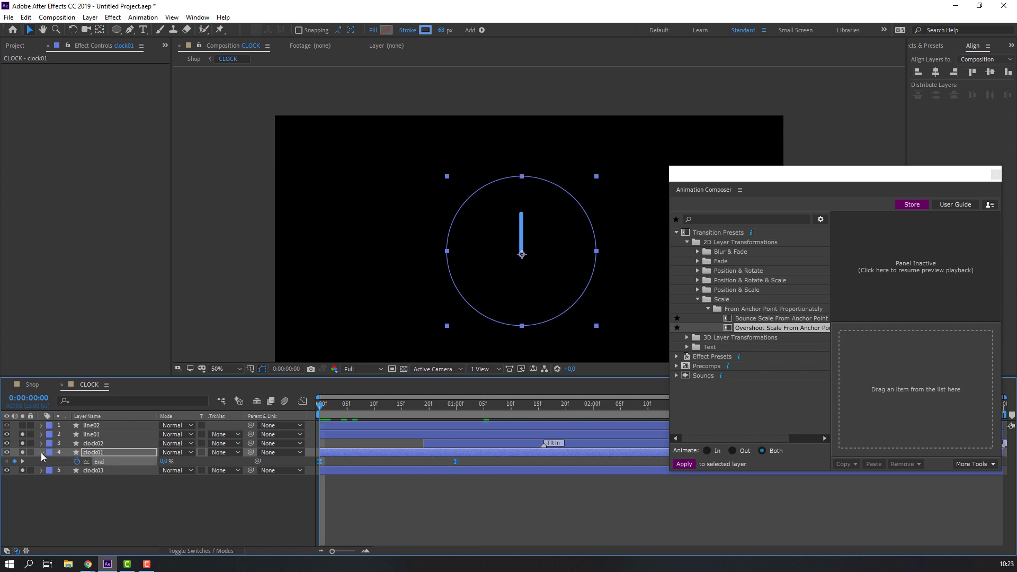
left_click(91, 435)
key("Return")
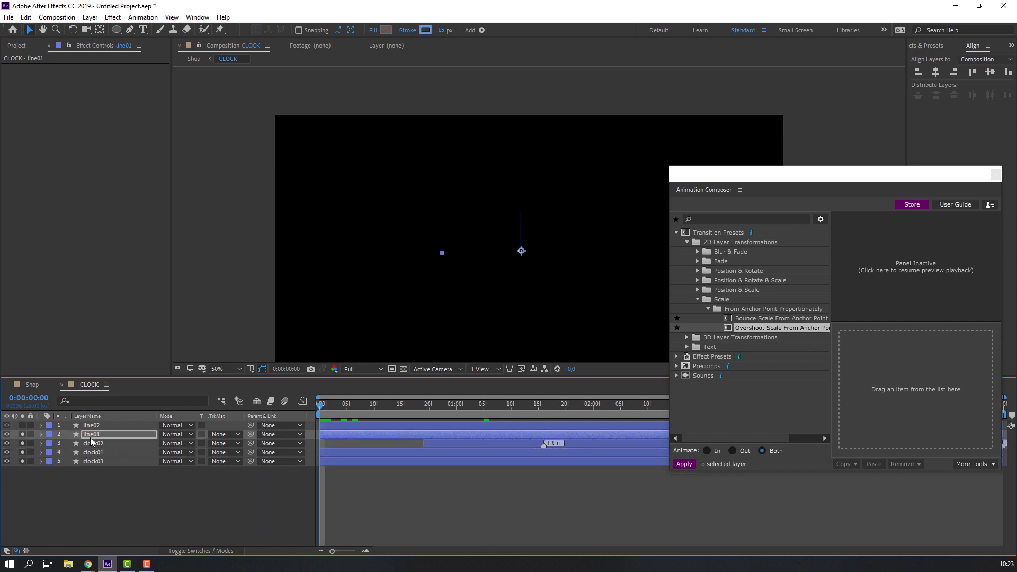
left_click(343, 498)
key("space")
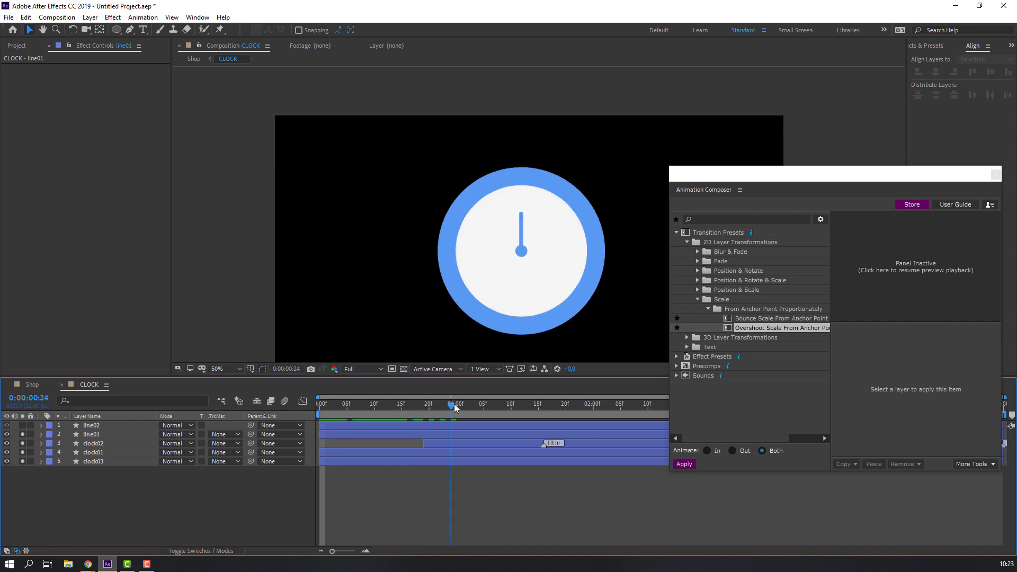
key("space")
- Solo the line02 hand layer as well and preview both hands from the first frame
left_click(92, 434)
left_click(84, 426)
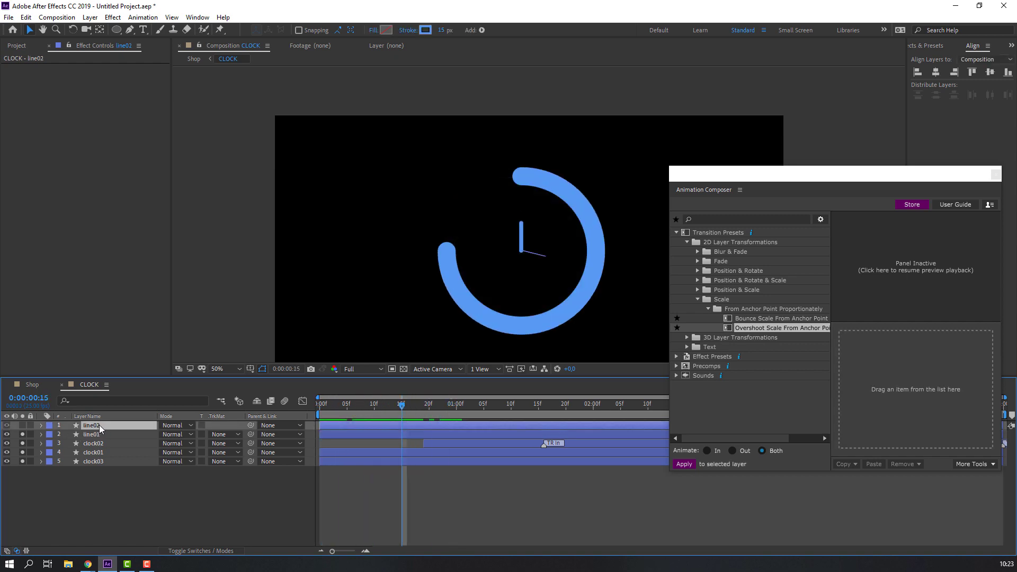
left_click(22, 425)
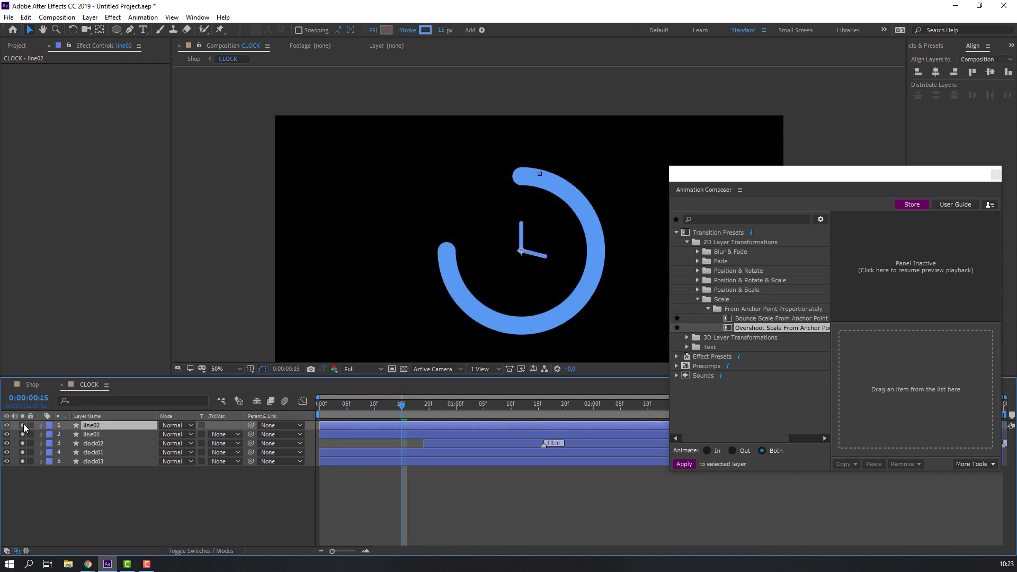
left_click_drag(334, 406, 316, 422)
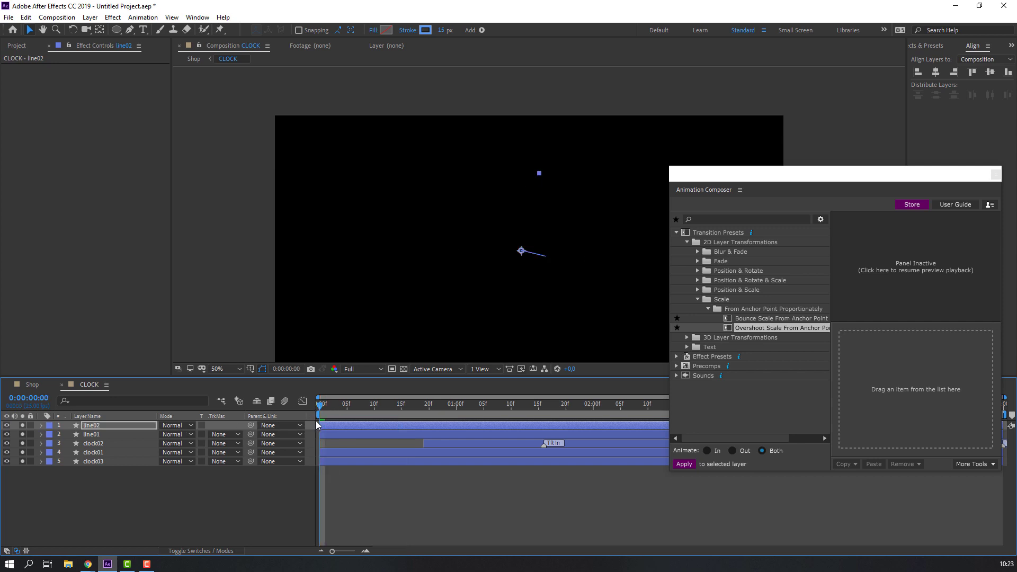
key("space")
key("space")
- Move line01 to start at about 0:00:00:19 and line02 at about 0:00:00:22
left_click(332, 434, "ctrl")
left_click(335, 425, "ctrl")
left_click(334, 425, "ctrl")
left_click_drag(349, 434, 529, 408)
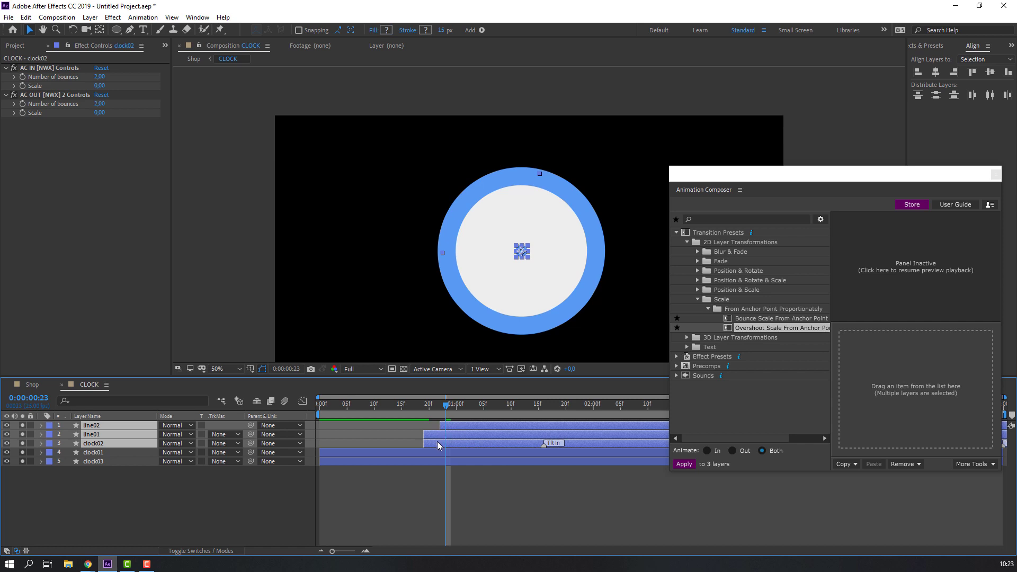
- Shift line02, line01 and clock02 together about four frames earlier, with clock02 starting at about 0:00:00:15, and preview
left_click_drag(437, 445, 416, 445)
key("space")
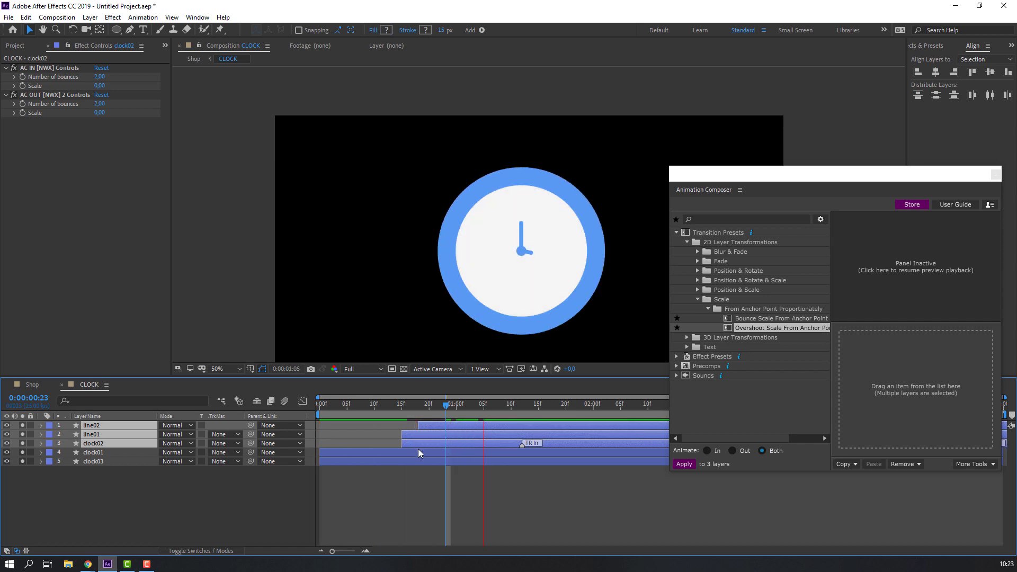
left_click(415, 488)
- Move the two hand layers one frame later, to start at about 0:00:00:16 and 0:00:00:19, and preview the clock
left_click_drag(428, 426, 538, 408)
key("space")
left_click(466, 495)
- Set Rotation keyframes on line01 and line02 at 0:00:01:12 and close the Animation Composer
left_click(99, 437)
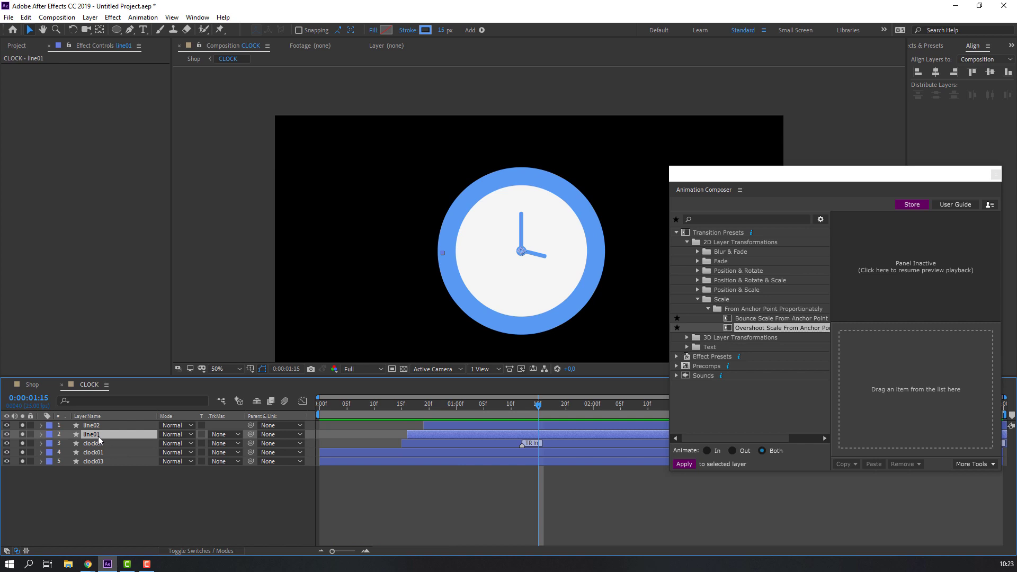
left_click(99, 426, "shift")
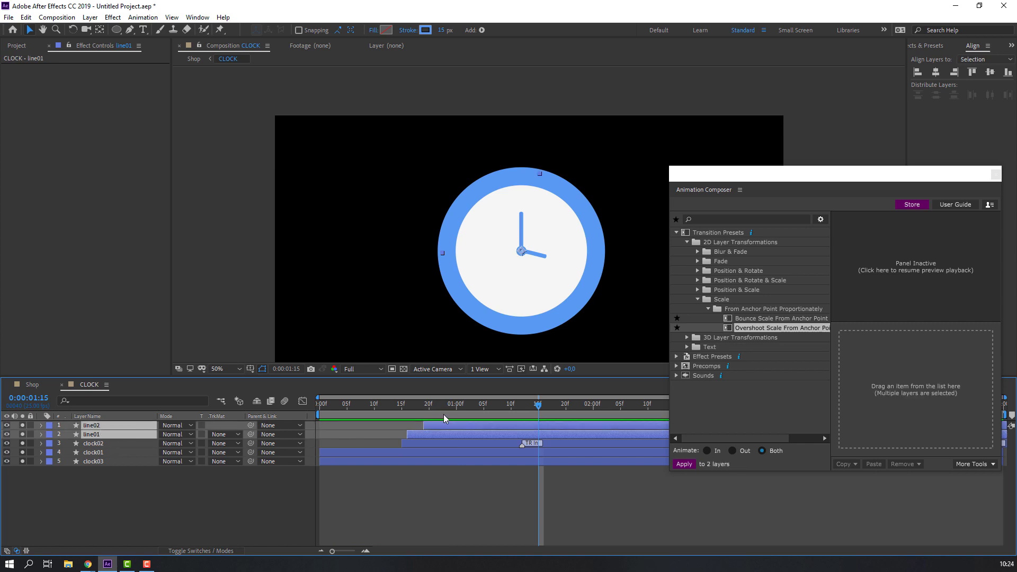
key("r")
left_click(68, 435)
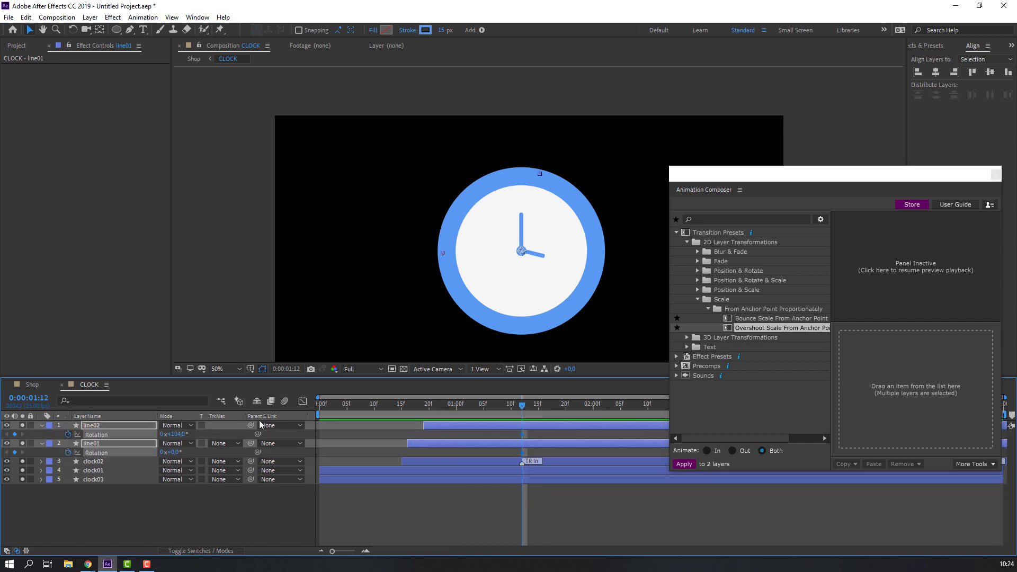
left_click(996, 176)
- At 0:00:01:23, set line02's Rotation to 258° and line01's Rotation to 1°
left_click_drag(523, 409, 583, 409)
left_click(193, 516)
left_click_drag(173, 434, 253, 425)
left_click(175, 452)
type("1")
key("Return")
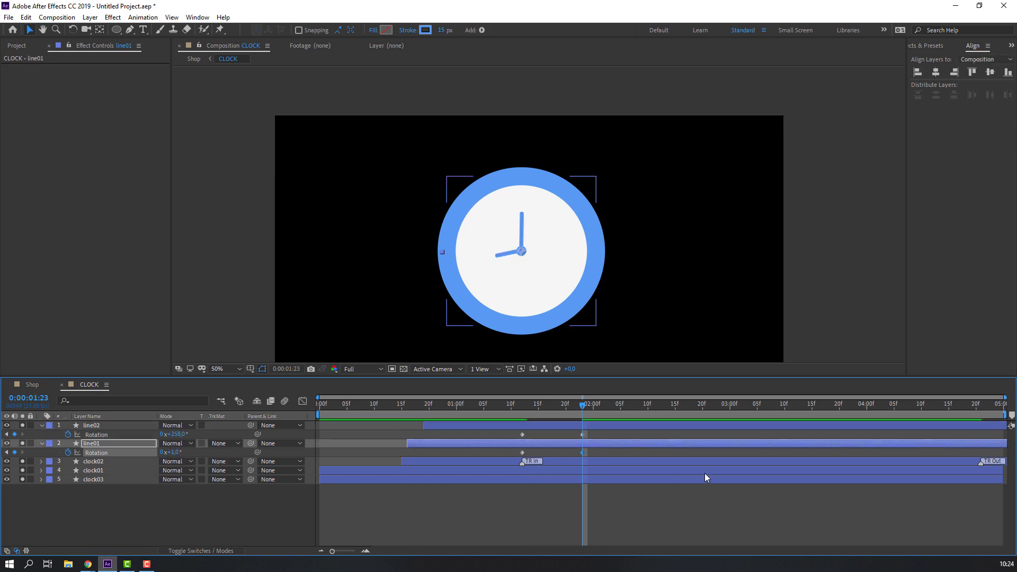
- Apply Easy Ease to both hands' Rotation keyframes, move the end keyframes to about 0:00:02:10 and preview
left_click_drag(545, 409, 515, 457)
right_click(523, 454)
mouse_move(620, 446)
left_click(687, 481)
key("space")
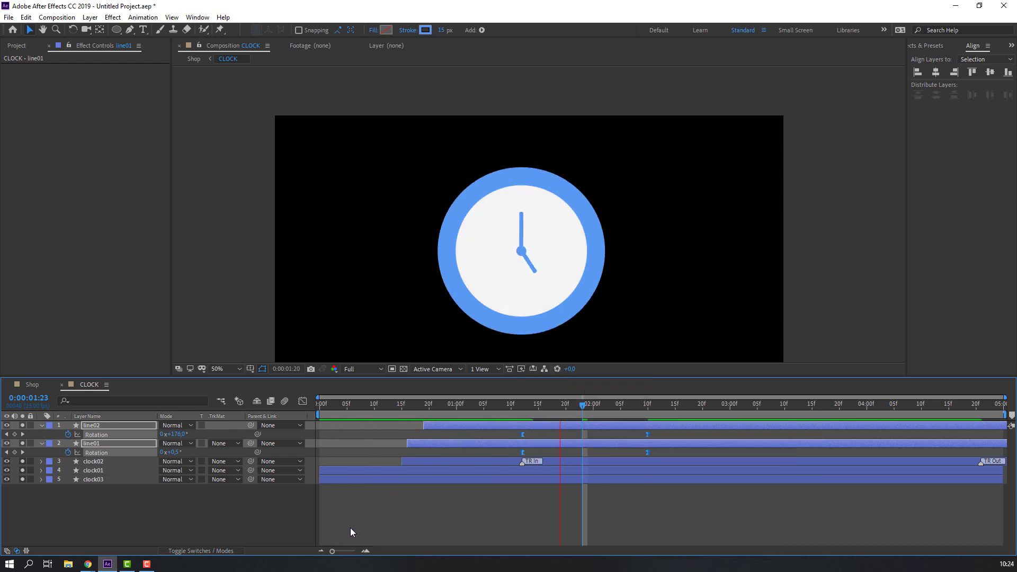
key("space")
- Return to the Shop composition and lock the BG layer
left_click(32, 384)
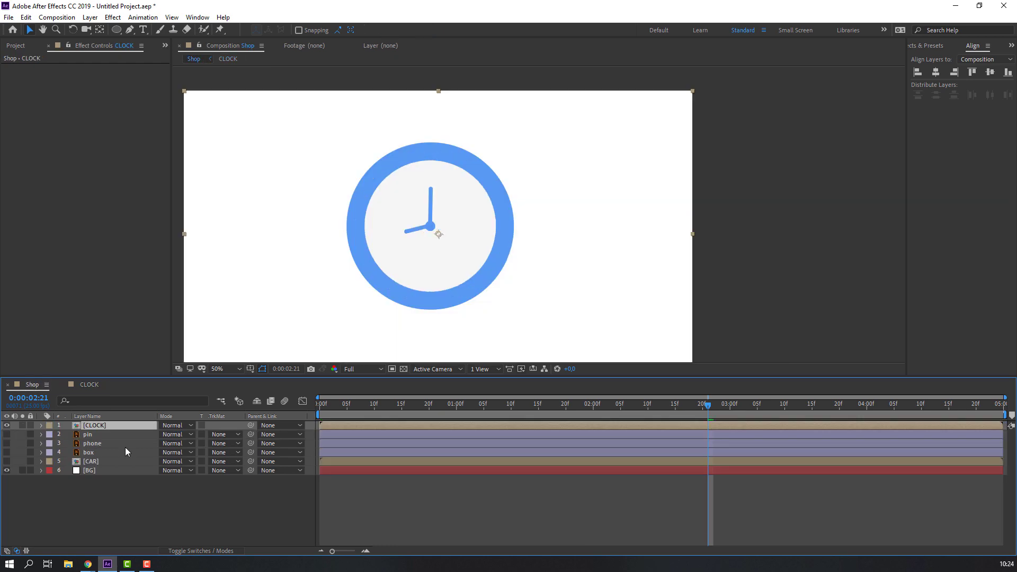
left_click(86, 471)
key("comma")
left_click(29, 471)
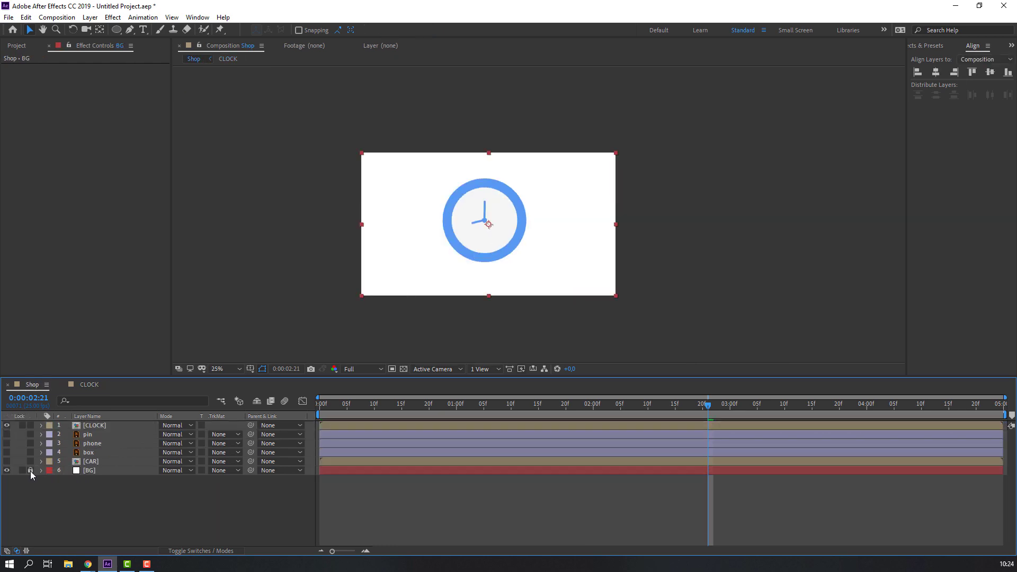
- Make the phone layer visible and move the phone to the horizontal centre of the frame
left_click(93, 445)
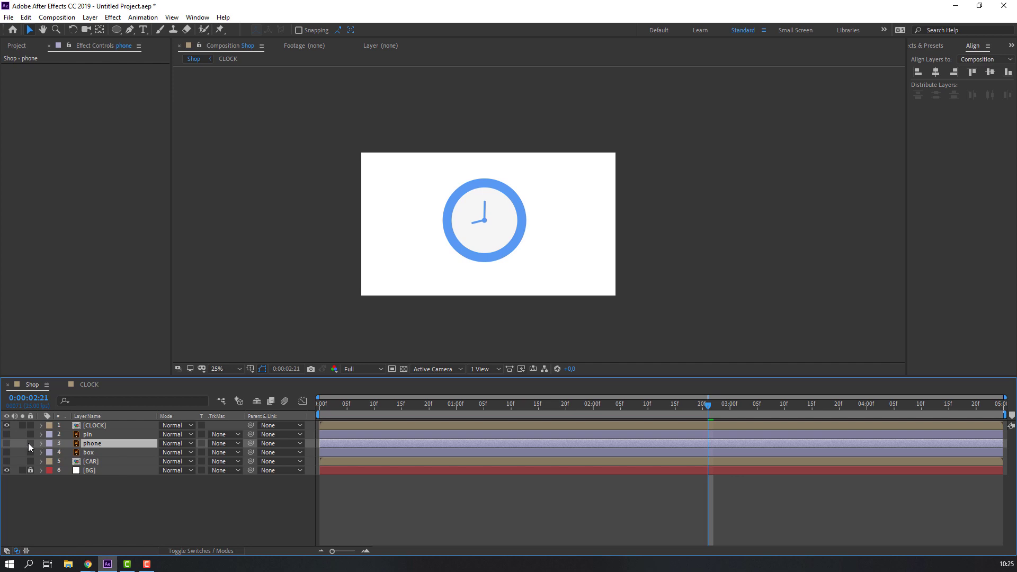
left_click(7, 443)
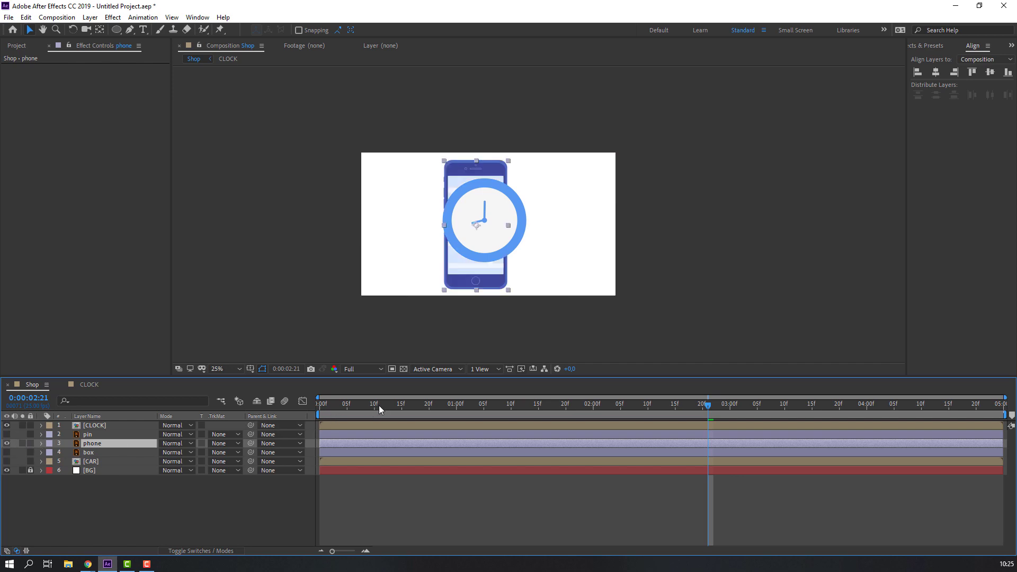
left_click_drag(379, 406, 479, 406)
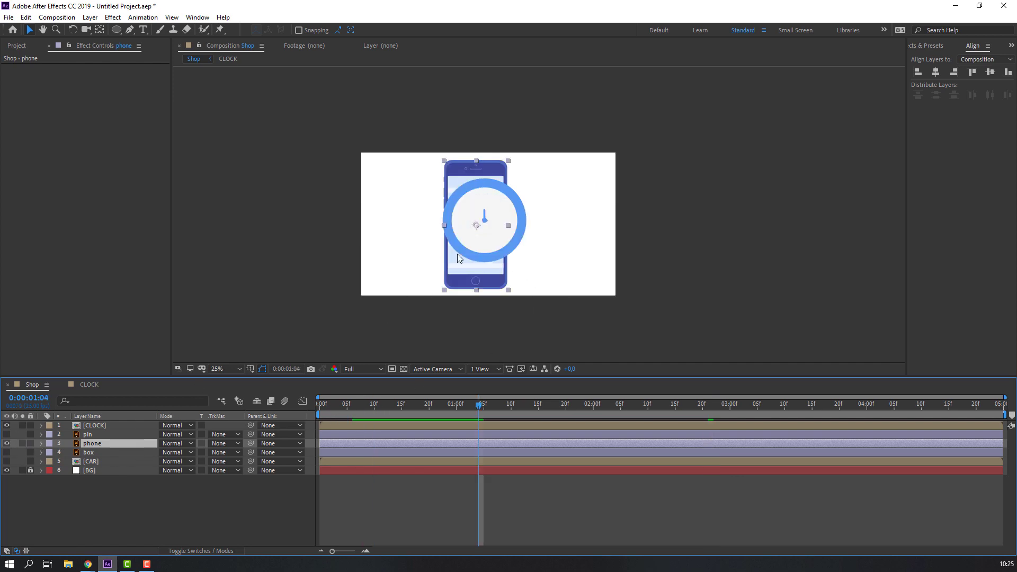
left_click_drag(457, 254, 479, 255)
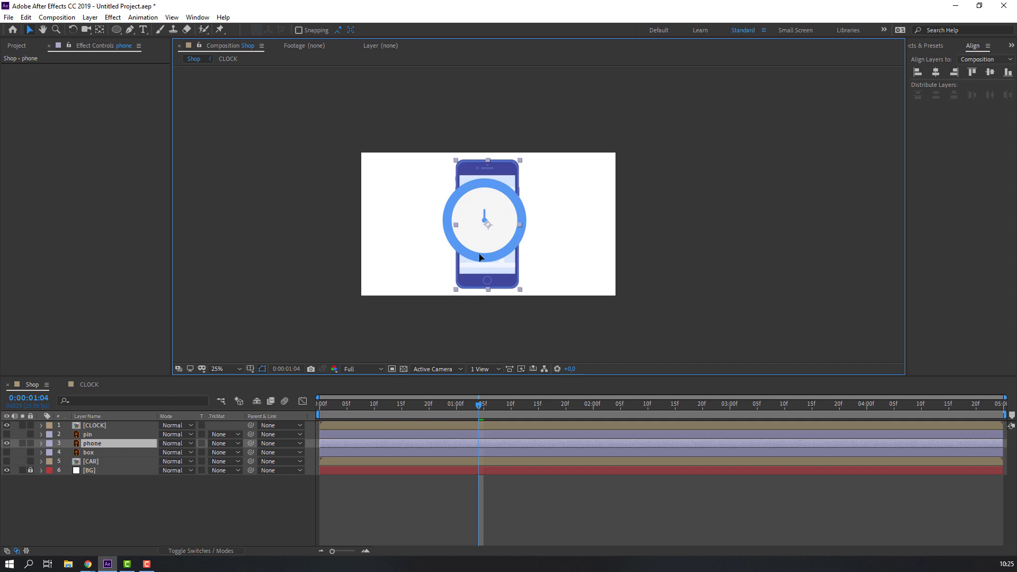
- Set Position and Scale keyframes on the CLOCK layer at 0:00:01:22
left_click(69, 494)
left_click(98, 425)
left_click_drag(419, 411, 576, 406)
key("s")
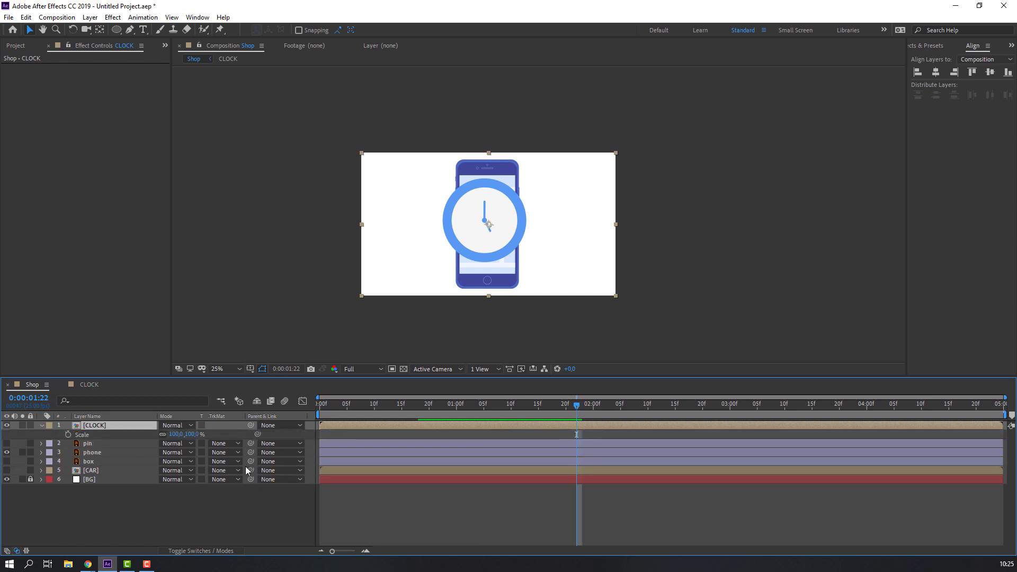
key("shift+p")
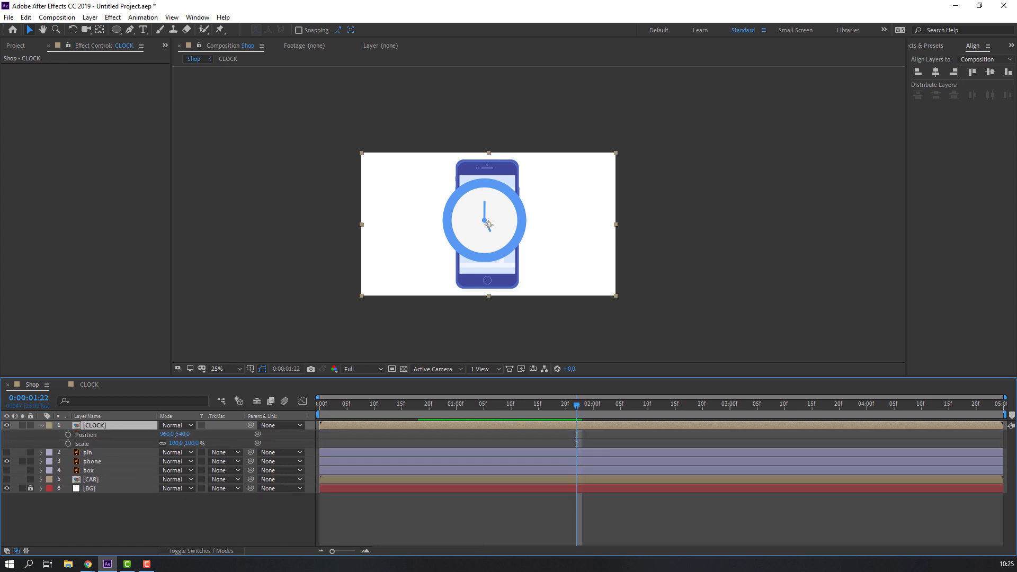
left_click(68, 435)
left_click(68, 444)
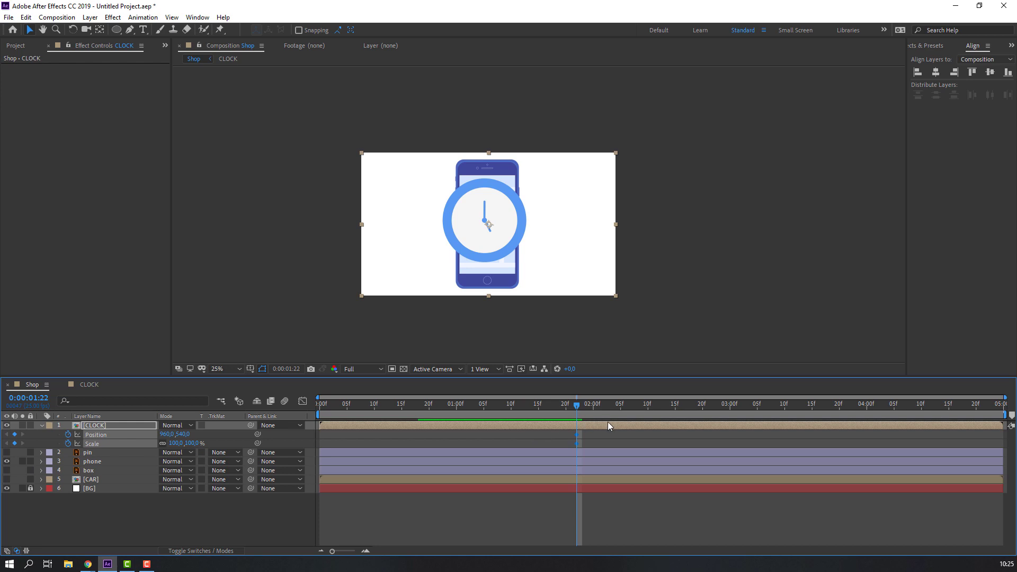
- At 0:00:02:05, scale the CLOCK layer down to 36%
left_click_drag(584, 408, 620, 405)
left_click_drag(173, 443, 130, 444)
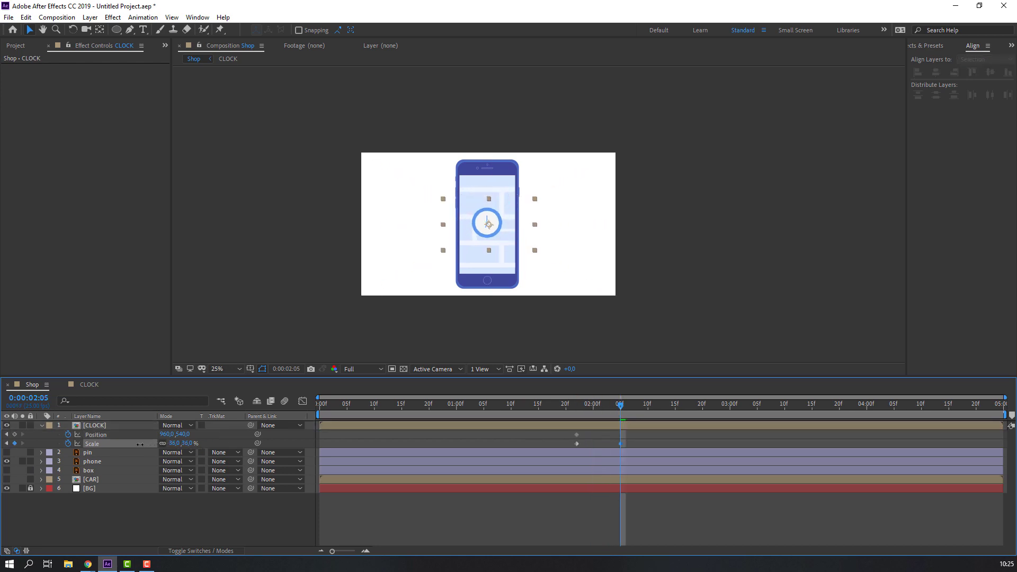
key("period")
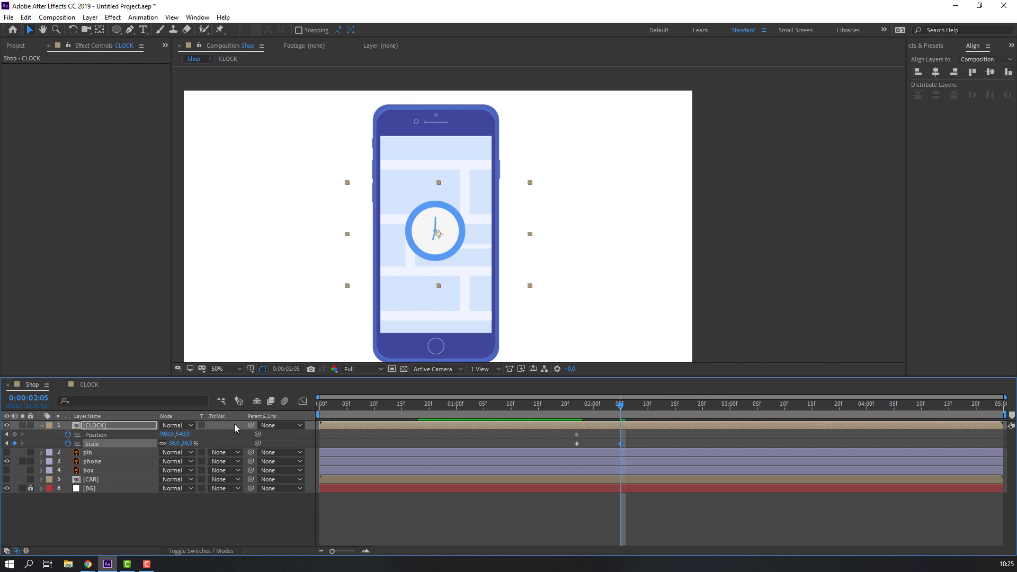
- Make the pin layer visible and solo it together with the phone layer
left_click(57, 453)
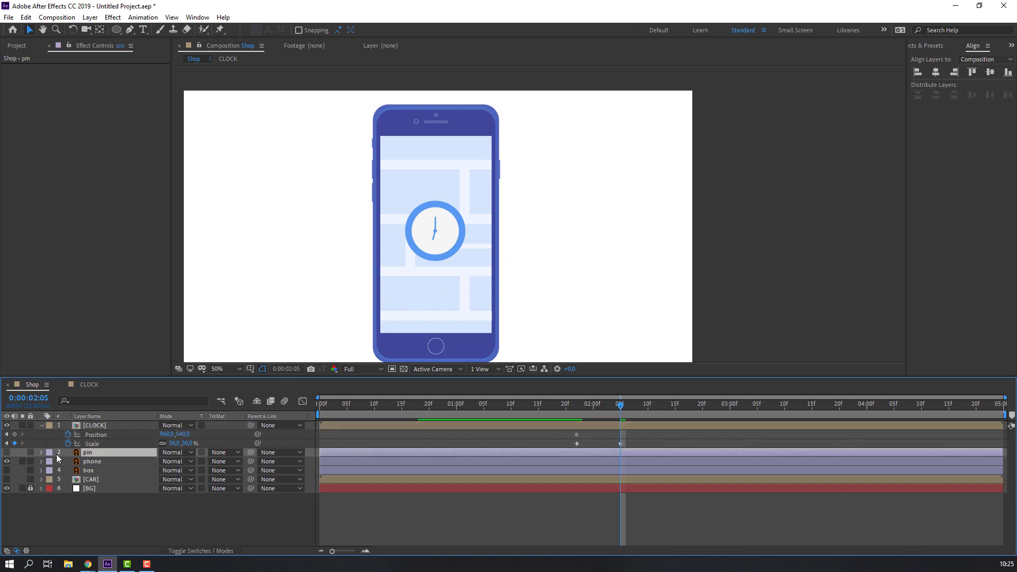
left_click(6, 453)
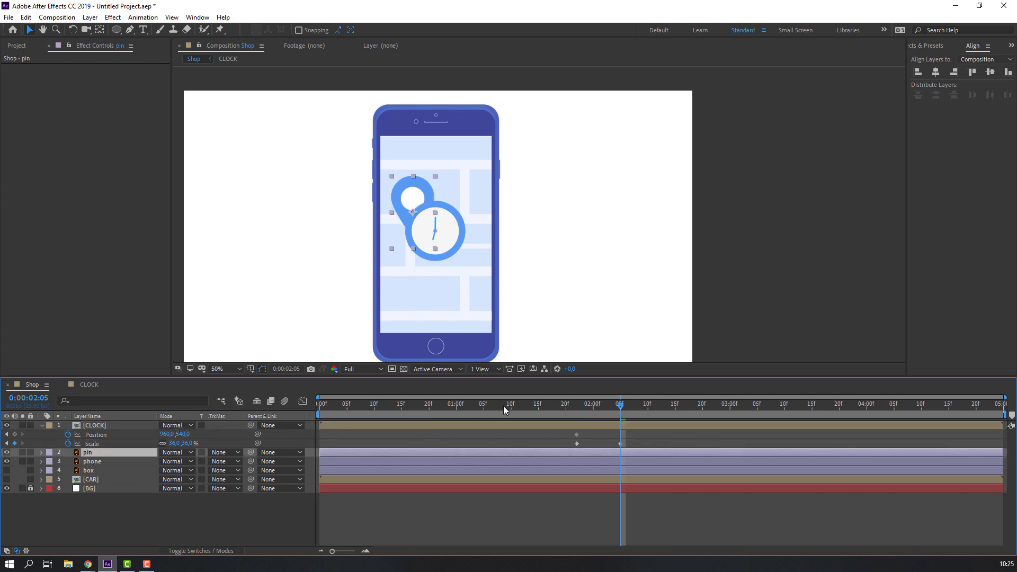
left_click(36, 461, "ctrl")
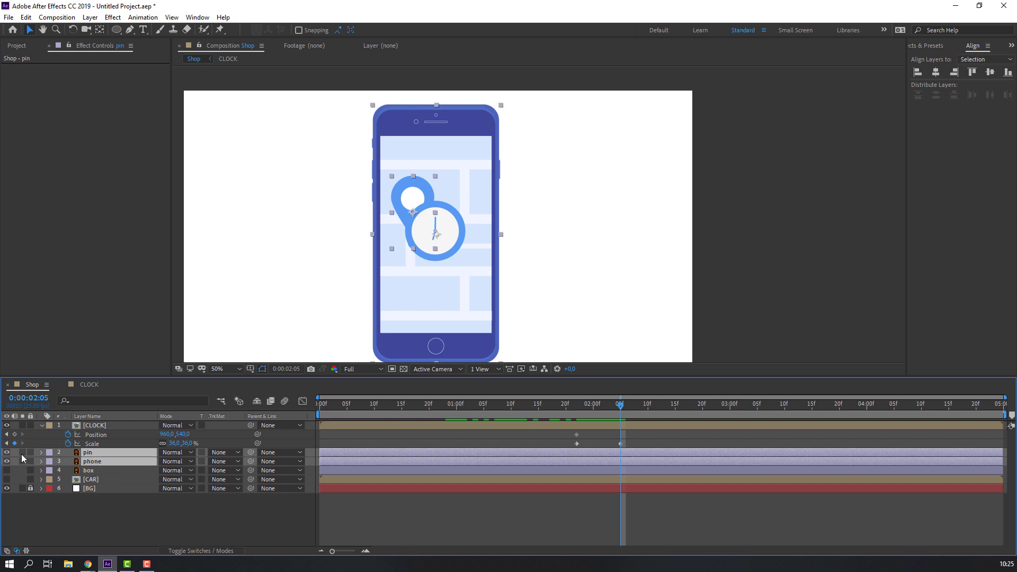
left_click(21, 452)
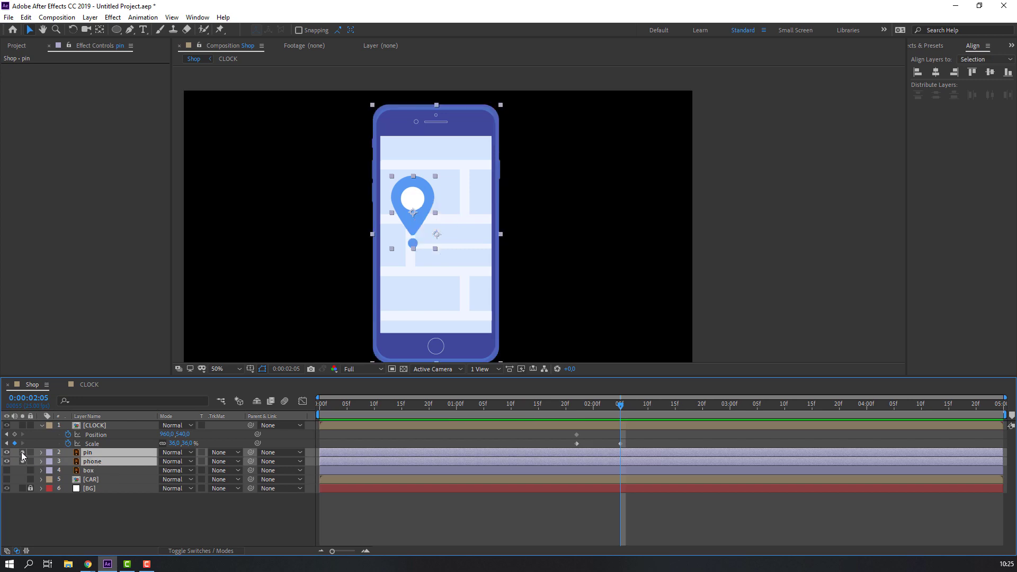
- Centre the map pin horizontally on the phone screen and move its anchor point down to the dot at its base
left_click(465, 510)
left_click(416, 219)
left_click_drag(414, 219, 438, 222)
left_click(100, 30)
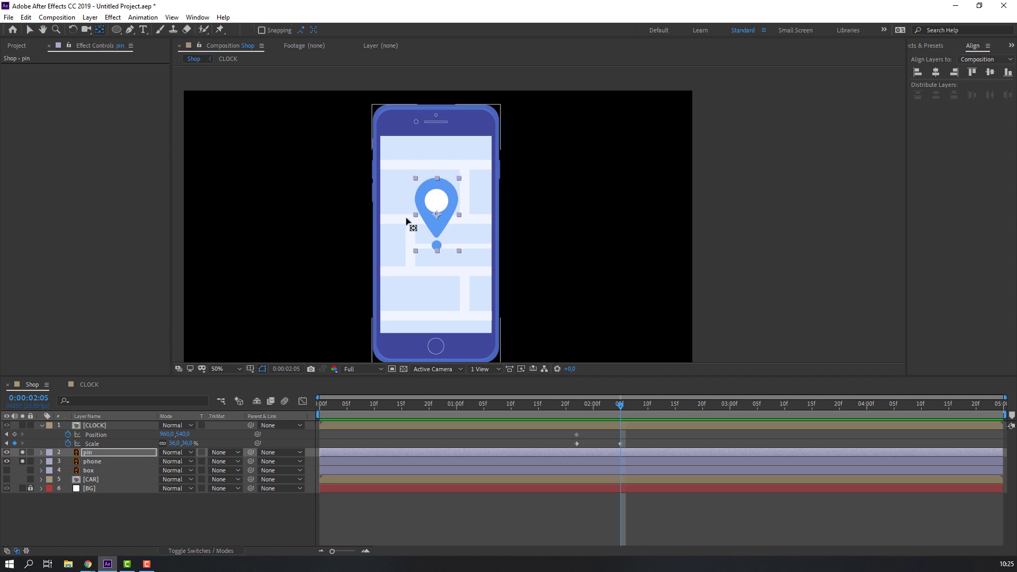
left_click_drag(437, 214, 437, 241)
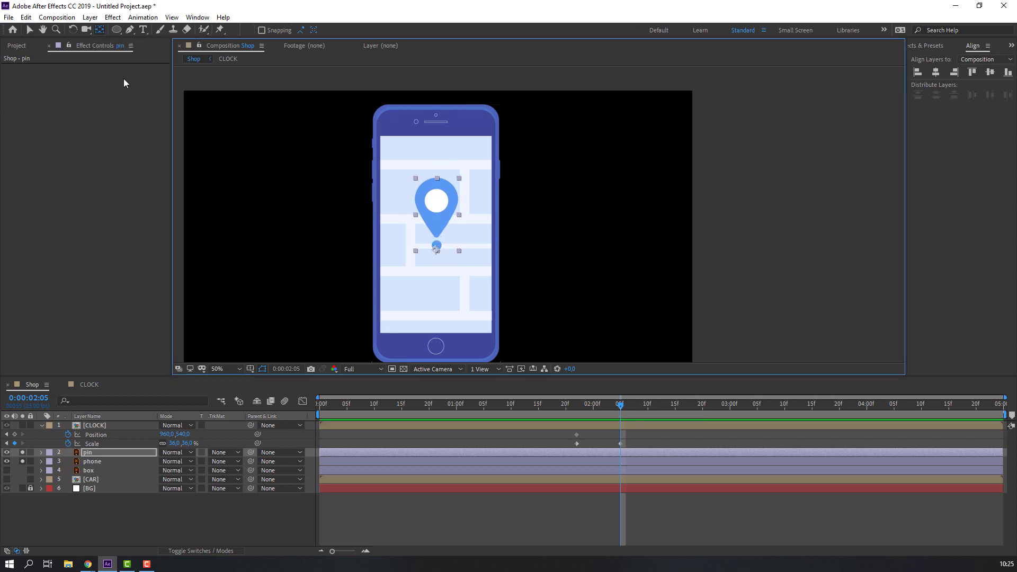
key("v")
- Set a starting Rotation keyframe on the pin layer at 0:00:02:01
left_click(99, 452)
key("r")
left_click(598, 407)
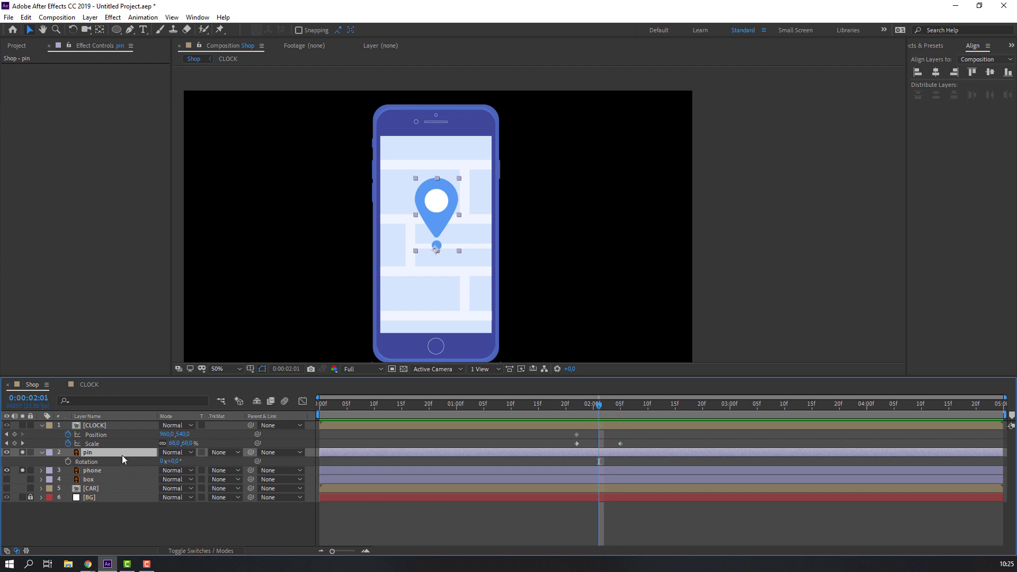
left_click(68, 462)
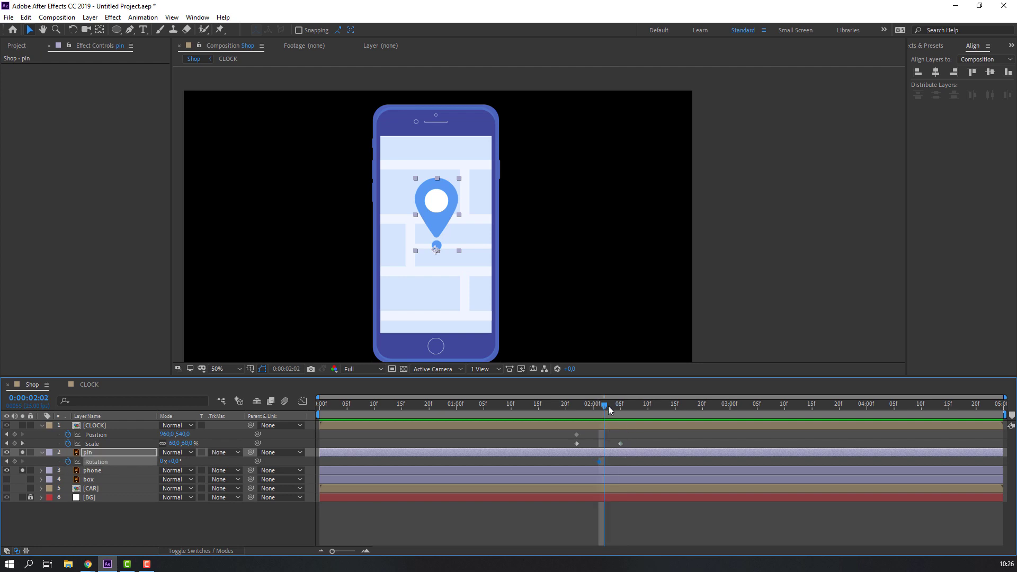
- Set the pin layer's rotation to 8° at 0:00:02:07
key("space")
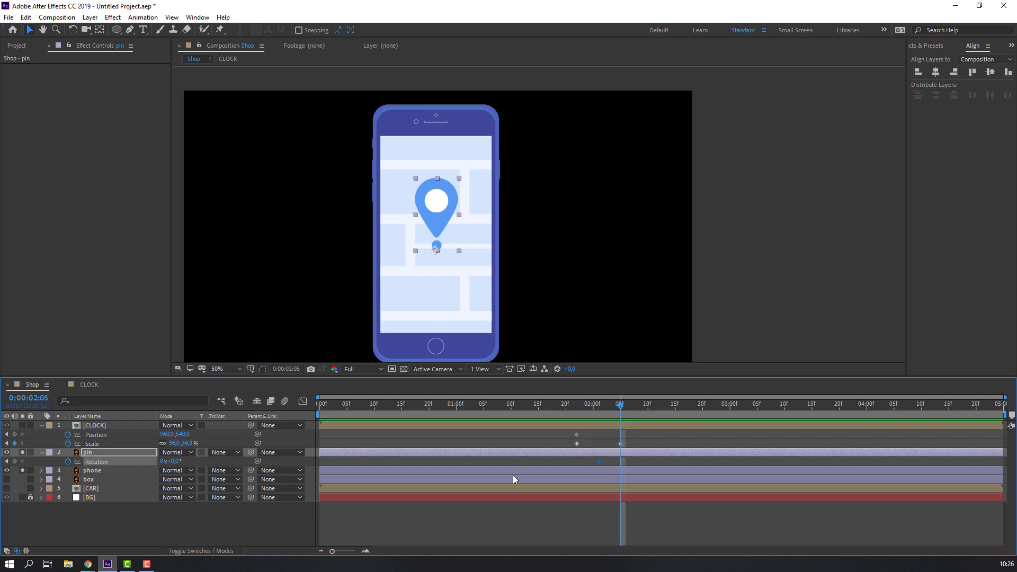
left_click_drag(174, 464, 178, 465)
left_click(176, 462)
type("8")
key("Return")
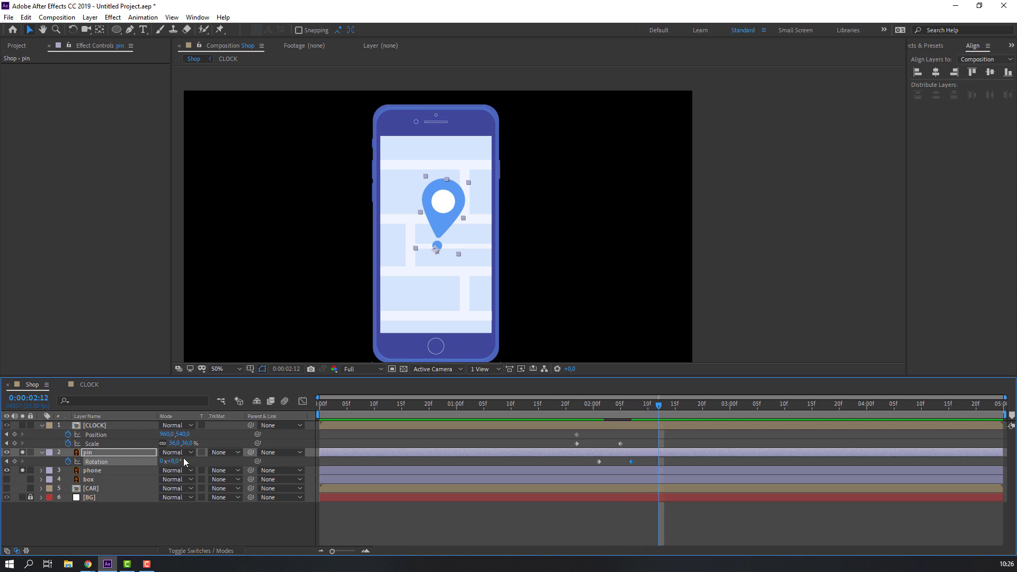
- Continue the pin's swing with a rotation of -4° at 0:00:02:12 and 2° at 0:00:02:15
type("0x")
key("Return")
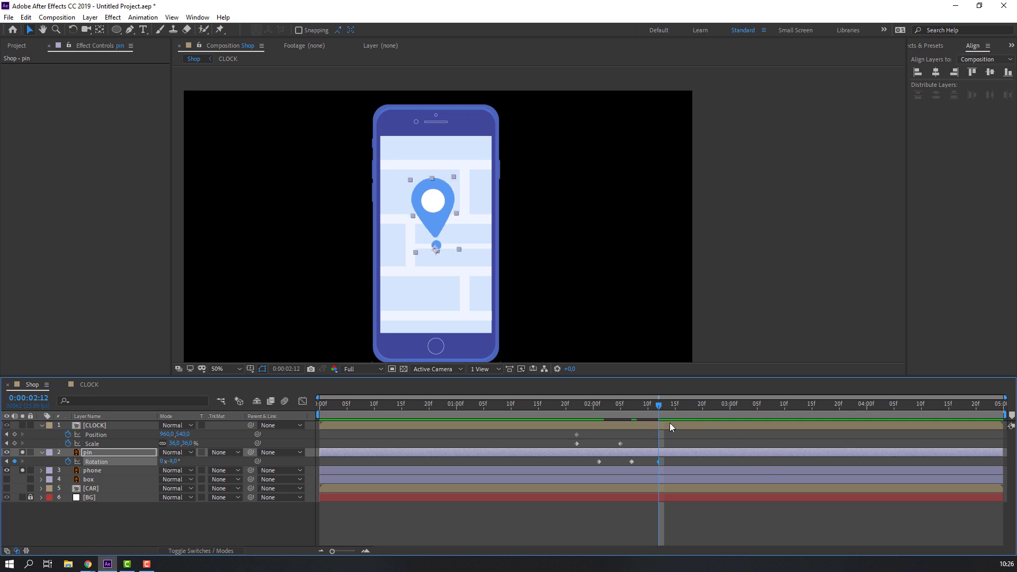
key("Page_Down")
key("Page_Down")
key("Page_Down")
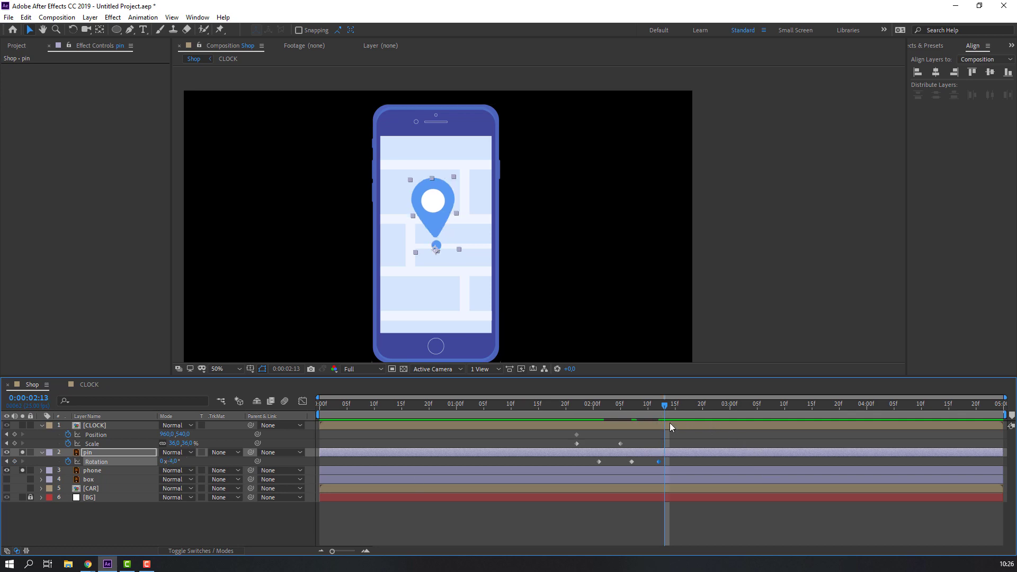
type("2")
key("Return")
- Bring the pin's rotation back to 0° at 0:00:02:19
key("Page_Down")
key("Page_Down")
key("Page_Down")
key("Page_Down")
left_click(177, 461)
type("0")
key("Return")
- Apply Easy Ease to all the pin's Rotation keyframes and space the last two out to about 0:00:02:17 and 0:00:02:22
left_click_drag(318, 415, 563, 415)
left_click_drag(725, 459, 592, 470)
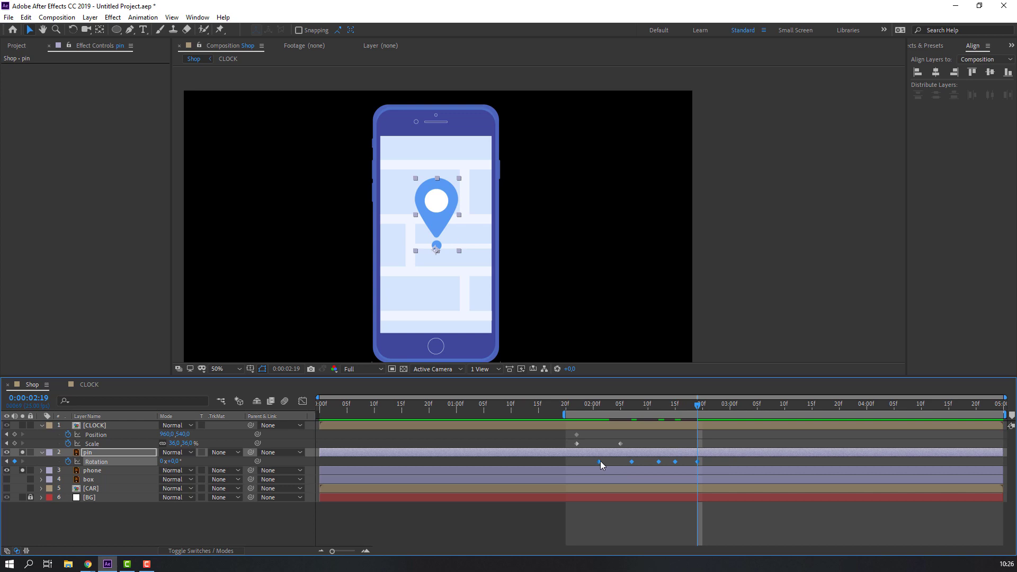
right_click(599, 461)
mouse_move(685, 455)
left_click(758, 488)
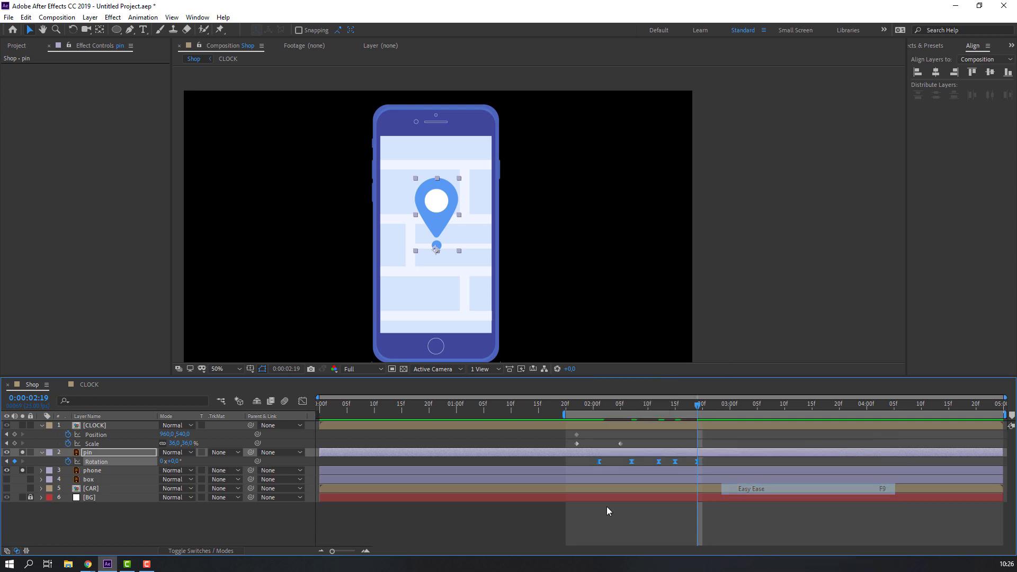
key("space")
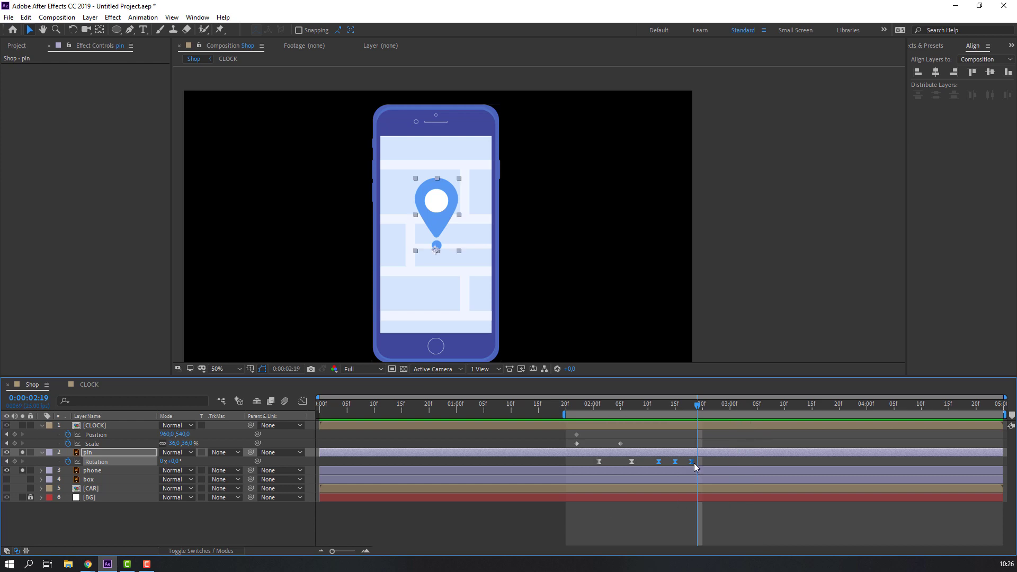
left_click_drag(692, 461, 712, 461)
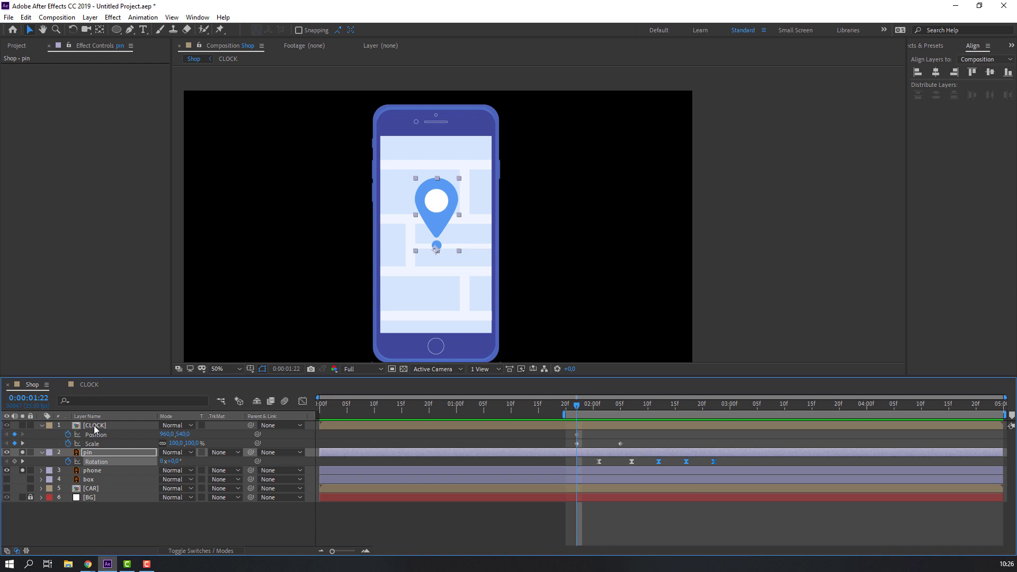
- Solo the CLOCK layer and, at 0:00:02:05, fit it into the pin's white circle at 23% scale and position 981, 425
left_click(94, 426)
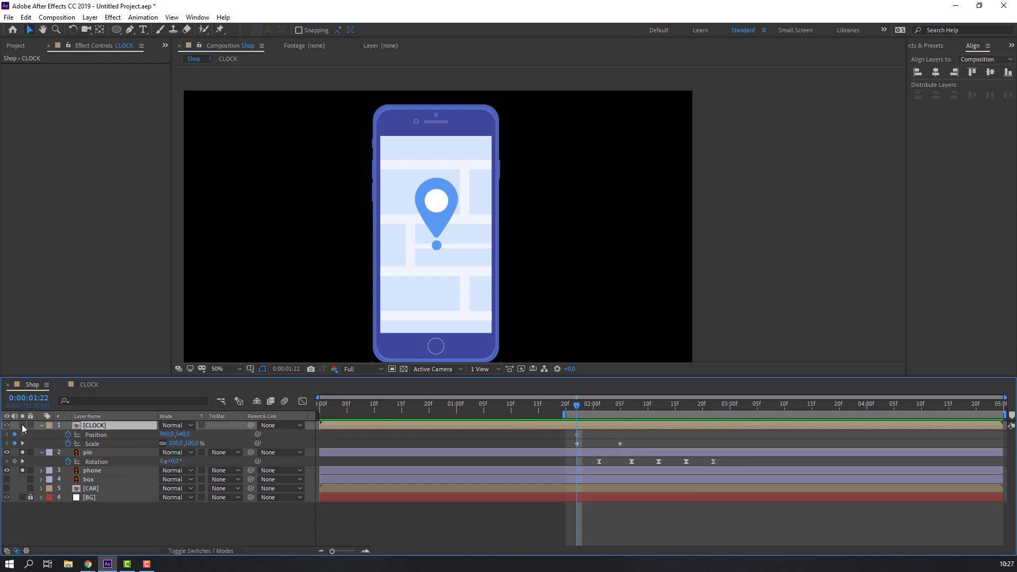
left_click(23, 427)
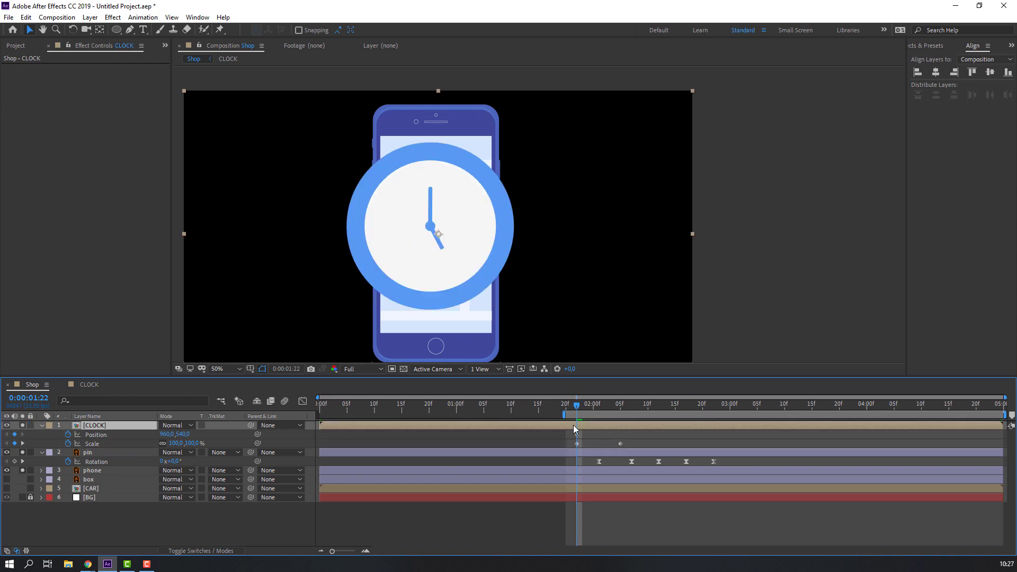
left_click_drag(579, 413, 624, 418)
mouse_move(183, 434)
left_mouse_down()
mouse_move(167, 444)
mouse_move(183, 434)
left_mouse_up()
key("period")
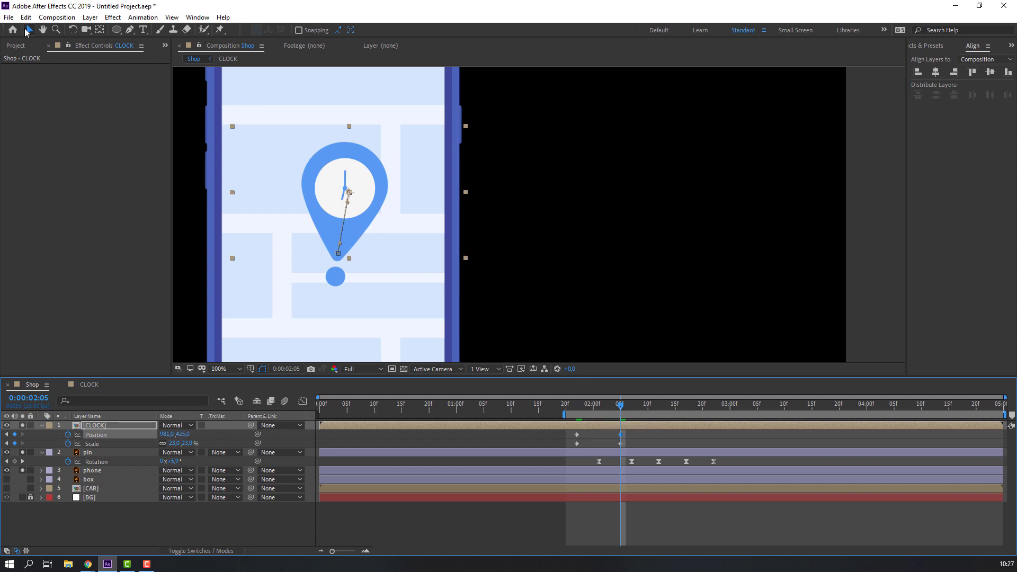
- Split the CLOCK layer at 0:00:02:05, delete the part after the split and preview the clock's change into the pin
left_click(26, 17)
left_click(64, 157)
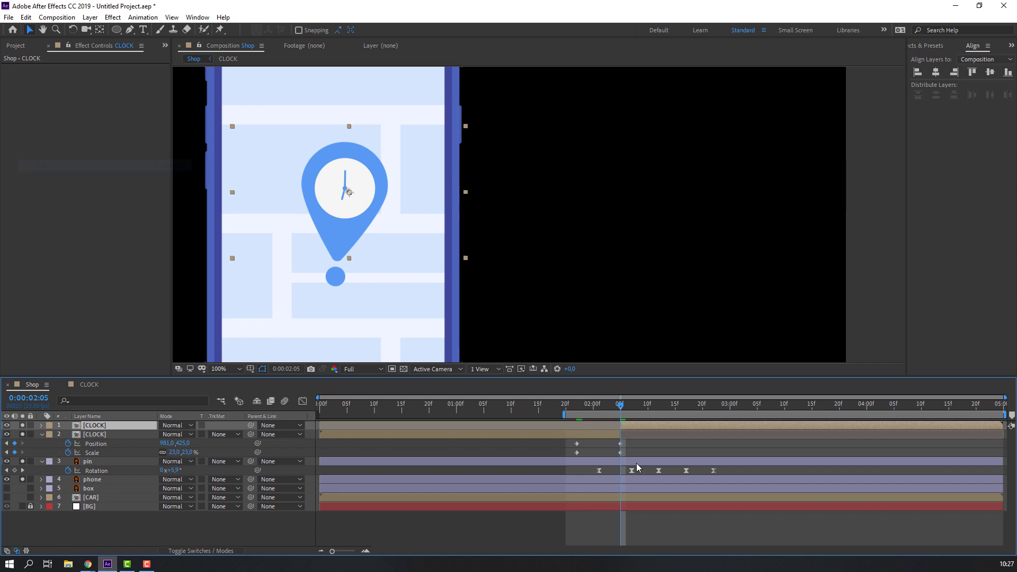
key("Delete")
left_click_drag(554, 408, 582, 413)
scroll(516, 320, "down", 2)
key("space")
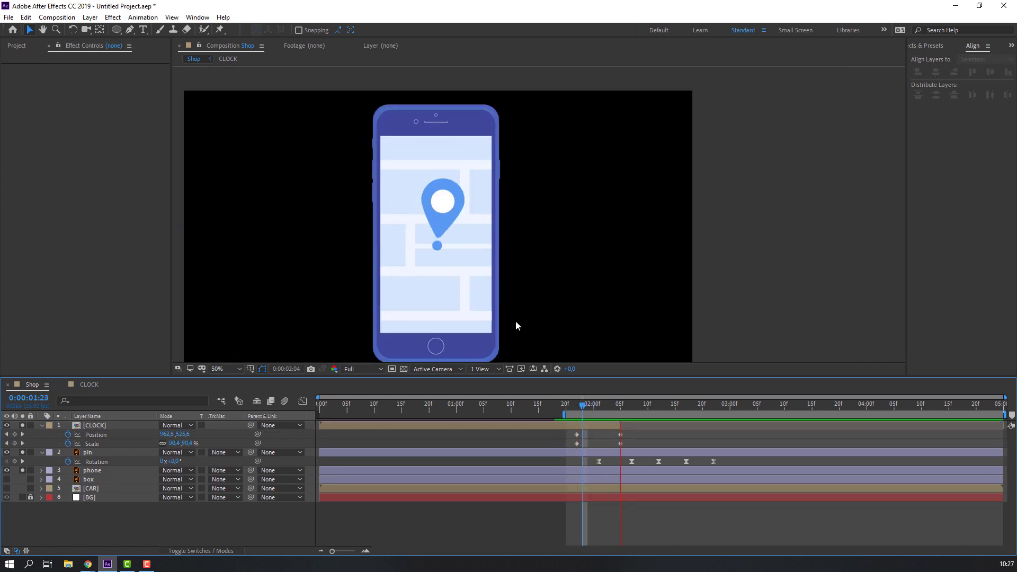
key("space")
key("space")
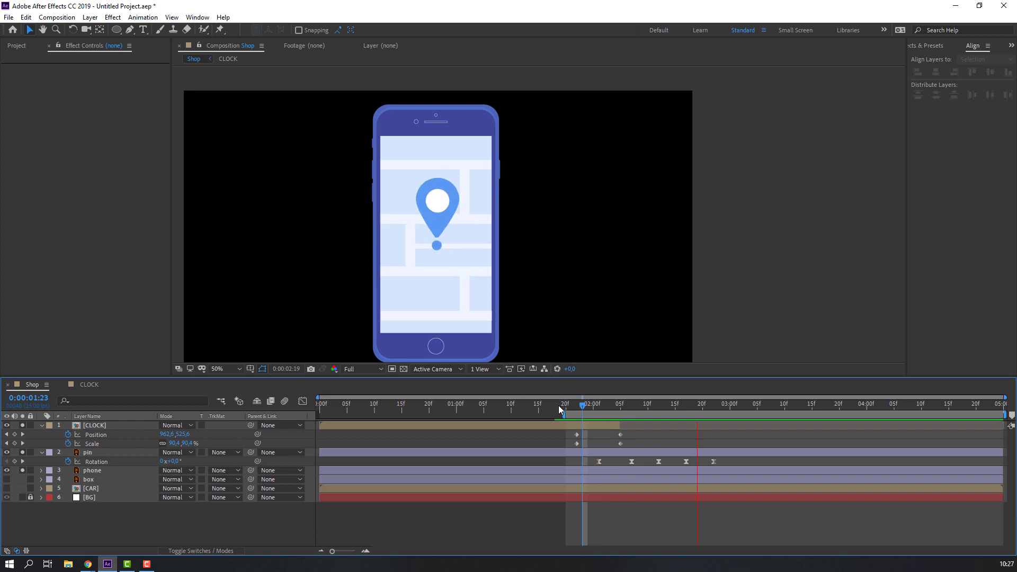
key("space")
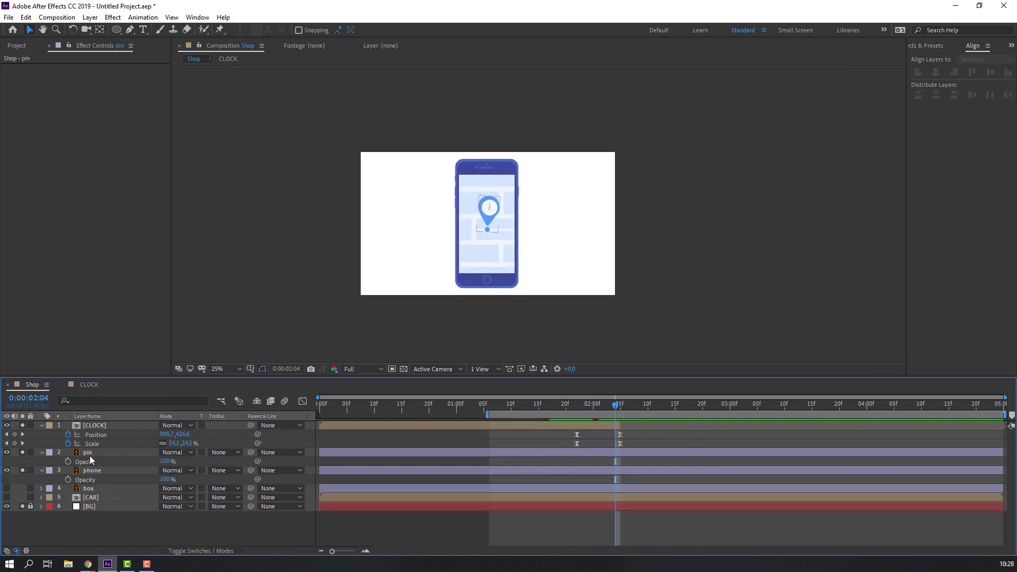
- Parent the pin layer to the phone layer and set a Position keyframe on the phone at 0:00:01:21
left_click(88, 452)
left_click_drag(250, 452, 93, 473)
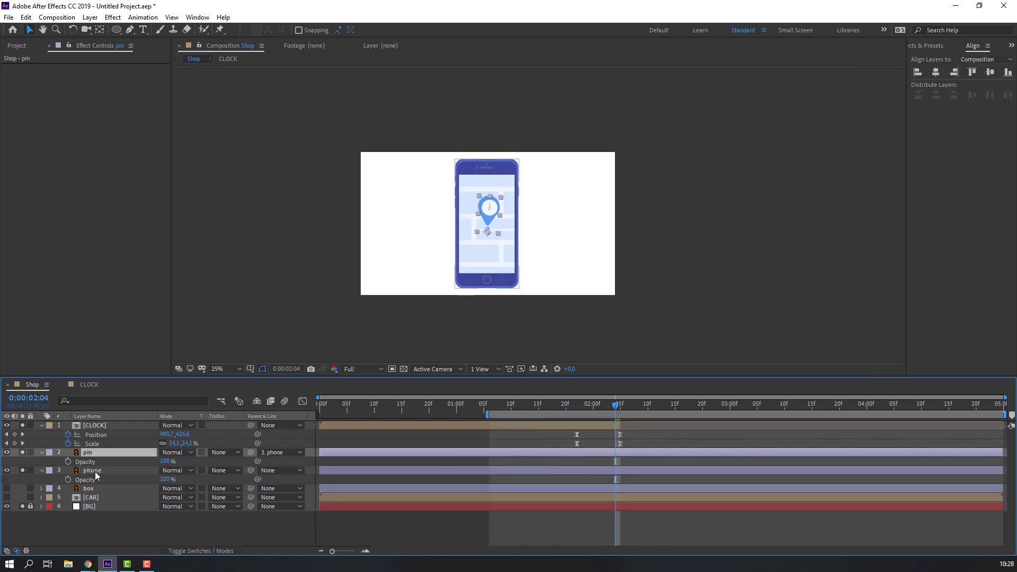
left_click(95, 472)
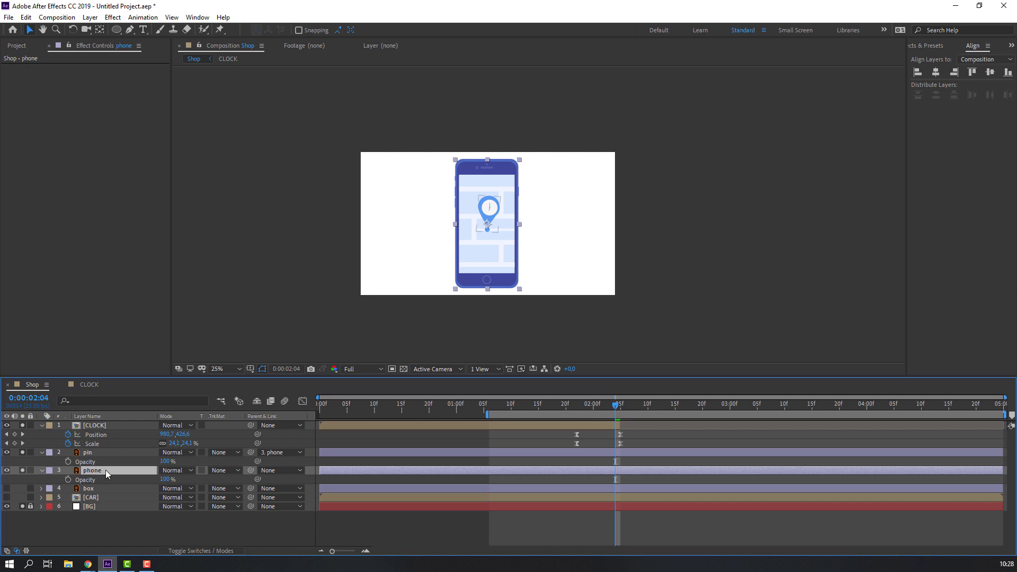
left_click_drag(607, 412, 571, 412)
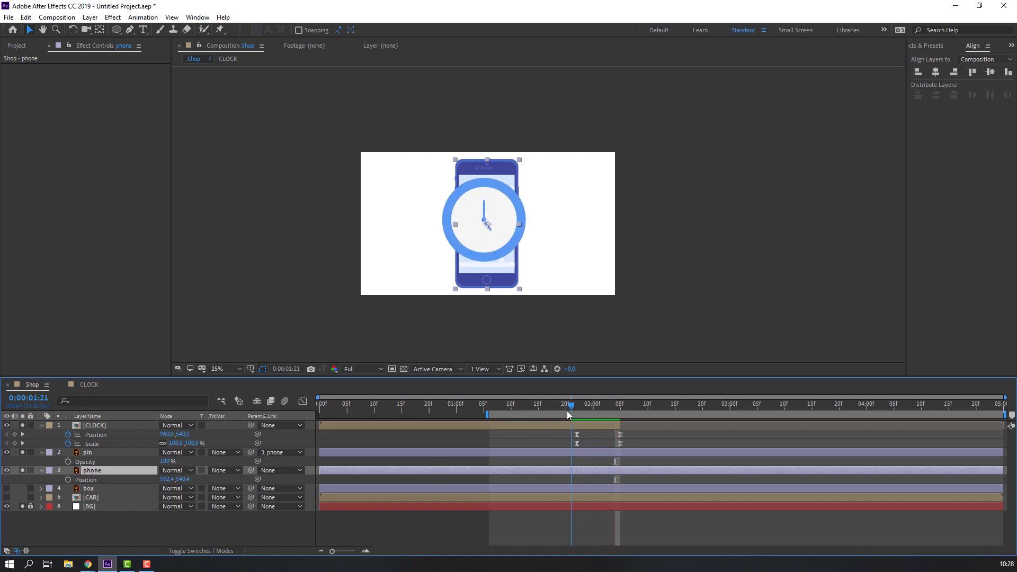
left_click(68, 479)
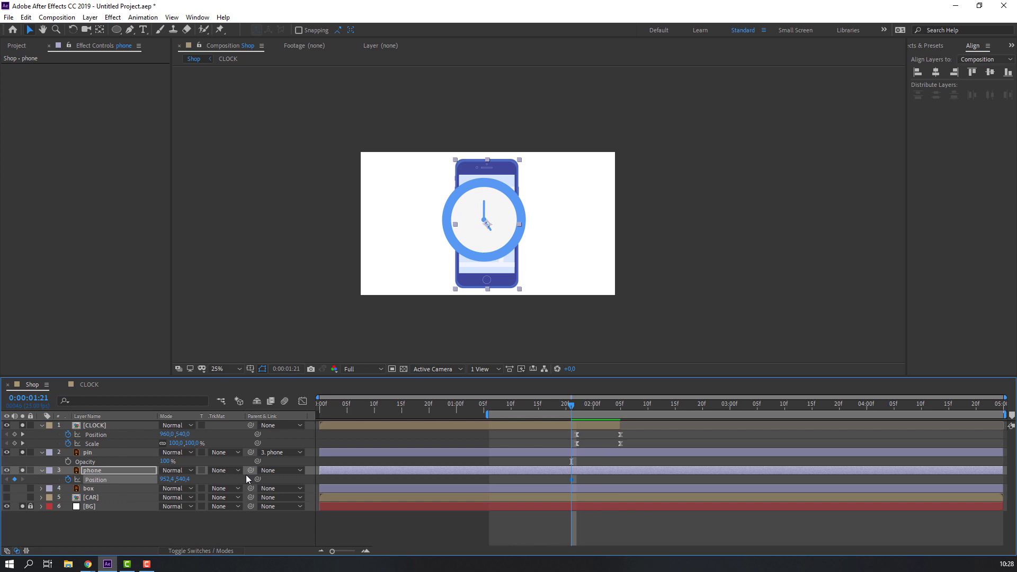
- At 0:00:01:17, move the phone out of the frame to X -277.6 and shift its end Position keyframe to about 0:00:01:24
left_click_drag(565, 412, 549, 412)
left_click_drag(168, 479, 107, 482)
key("space")
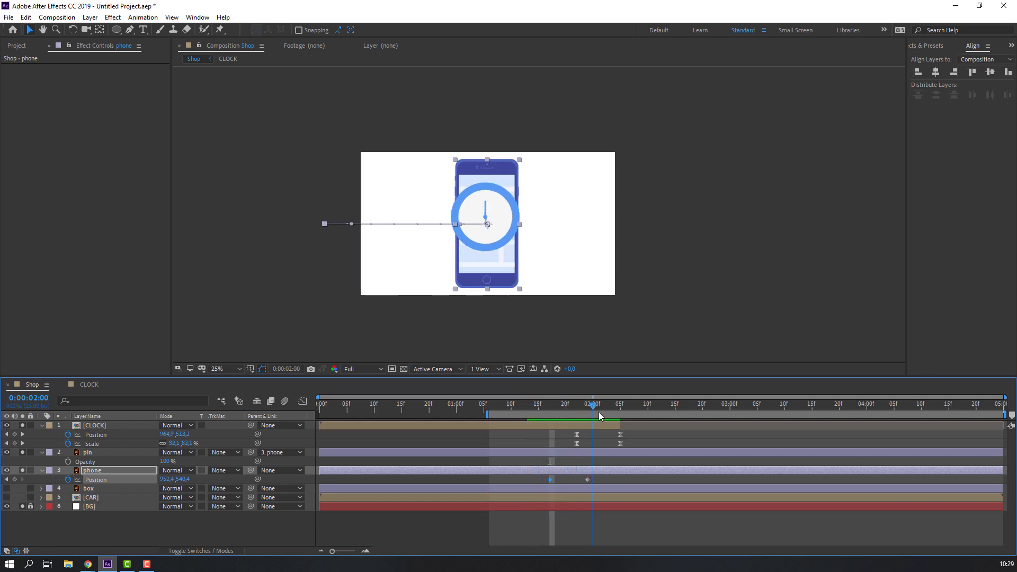
key("space")
- Apply Easy Ease to both of the phone's Position keyframes and preview the slide-in
left_click_drag(601, 481, 532, 490)
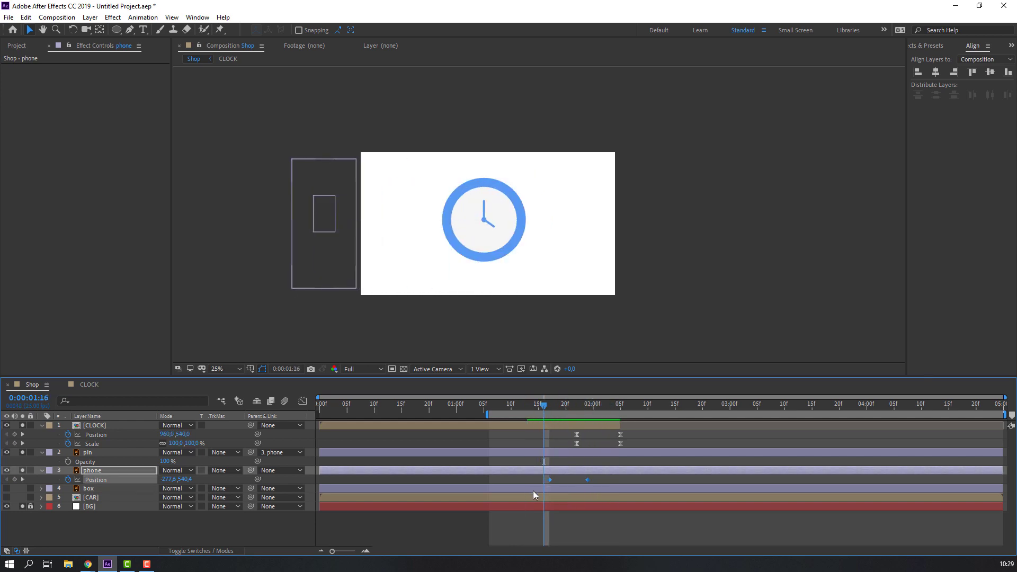
right_click(549, 481)
mouse_move(627, 474)
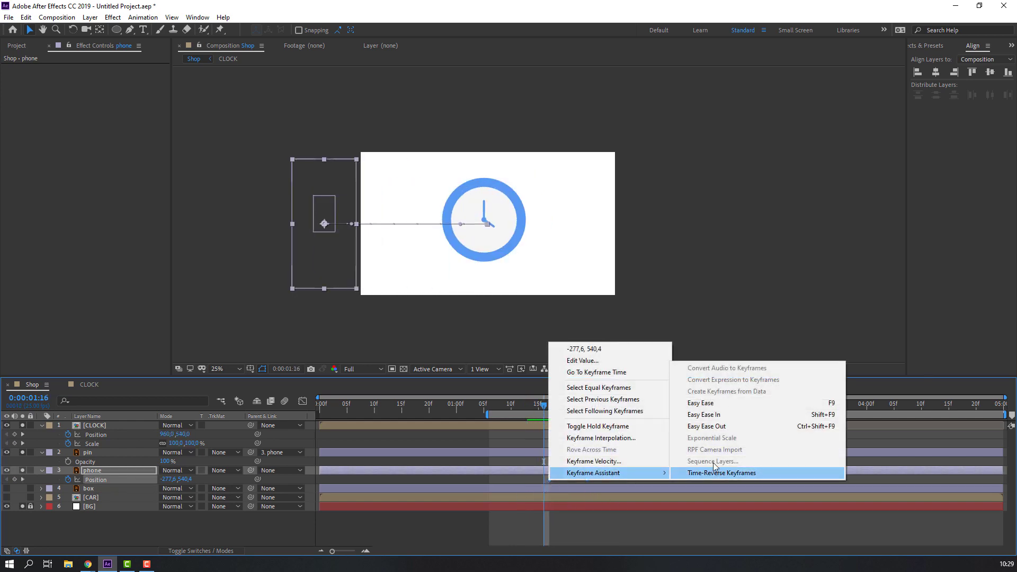
left_click(694, 404)
key("space")
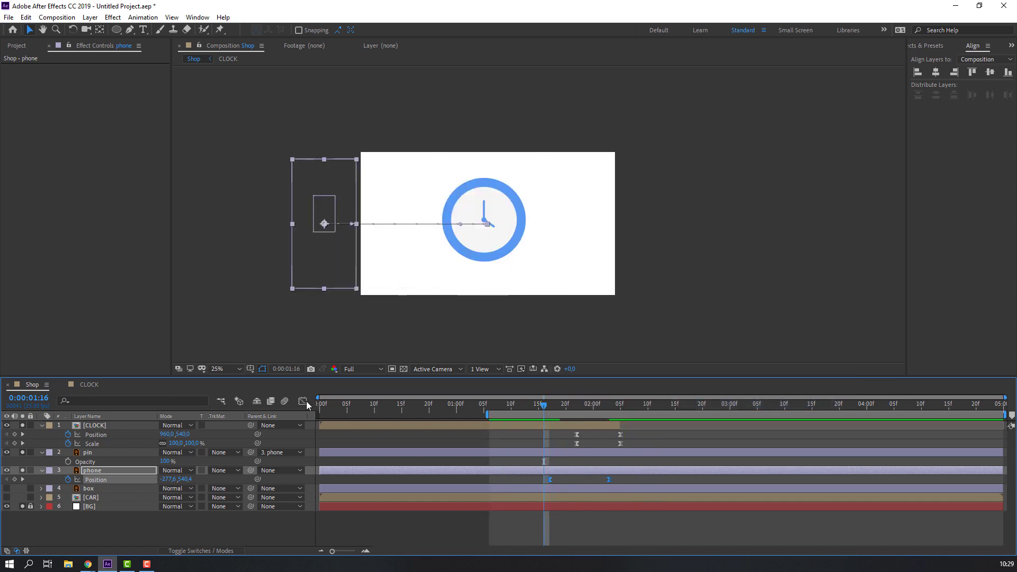
- In the phone's Position speed graph, extend the end keyframe to about 0:00:02:03 and adjust the ease handles
left_click(303, 401)
left_click_drag(559, 509, 533, 533)
left_click_drag(599, 522, 593, 523)
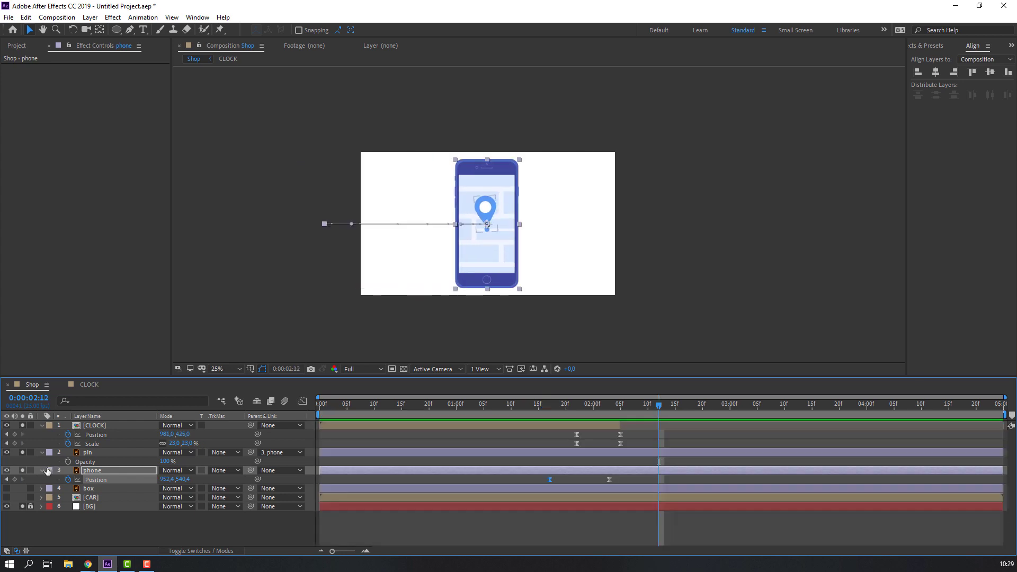
- Collapse the open layer properties, turn off solo for all layers and scrub through the animation
left_click(44, 461)
left_click(42, 451)
left_click(41, 462)
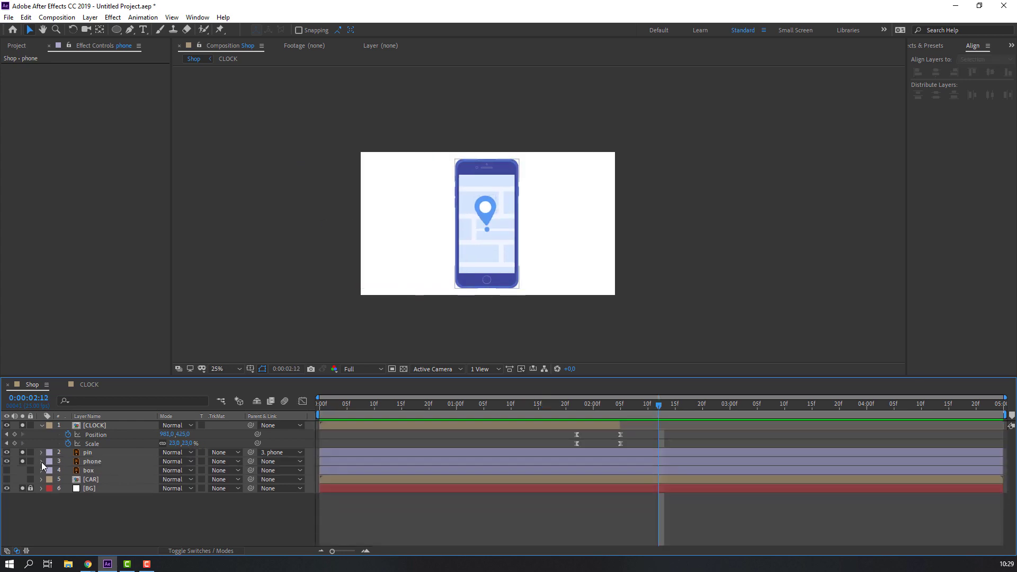
left_click(41, 425)
left_click(94, 425)
left_click(94, 444, "shift")
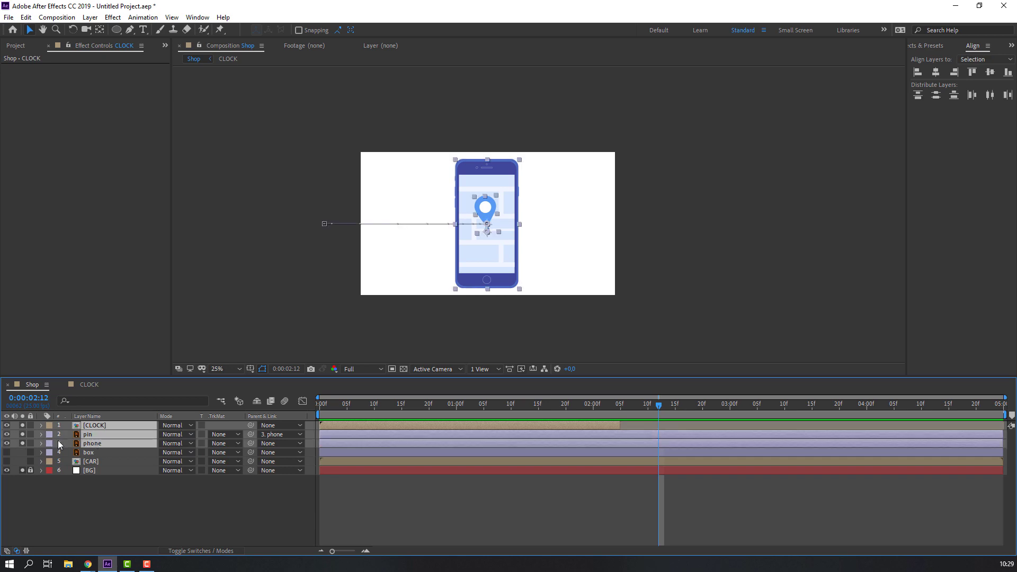
left_click(23, 425)
left_click_drag(483, 411, 493, 412)
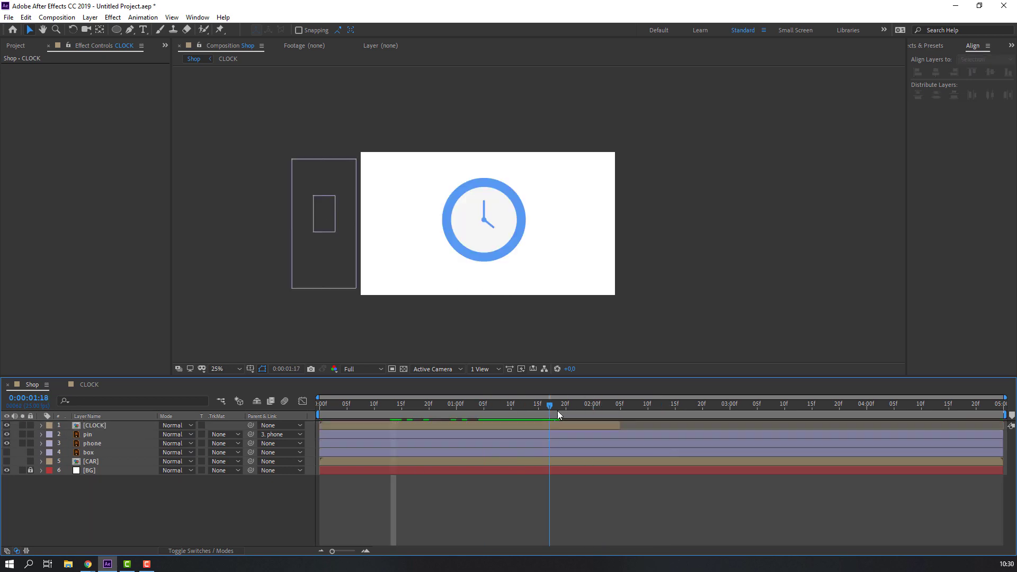
left_click_drag(558, 413, 633, 413)
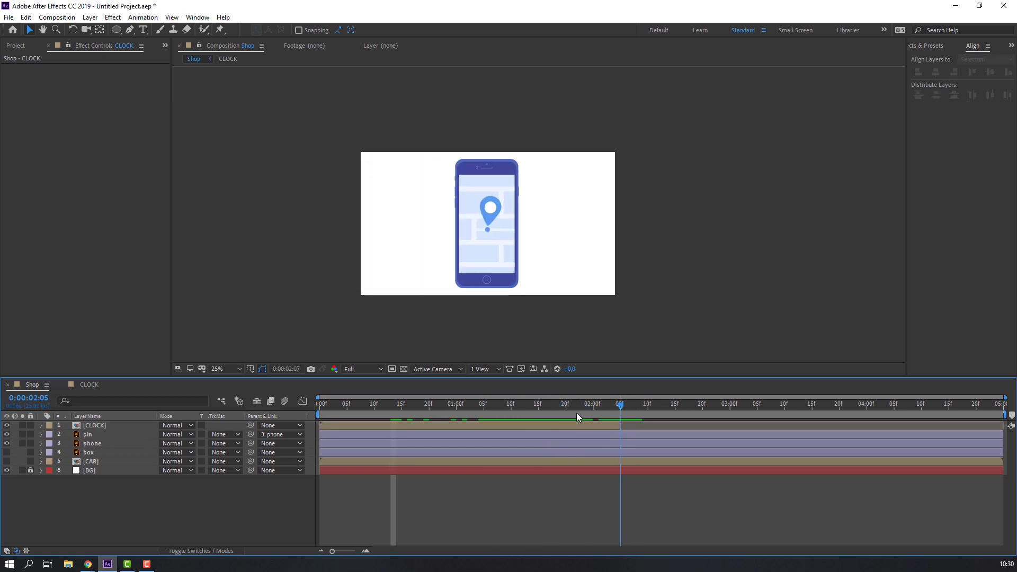
- Make the box layer visible, put it above the pin layer and centre the box on the phone screen
left_click(90, 452)
left_click(7, 452)
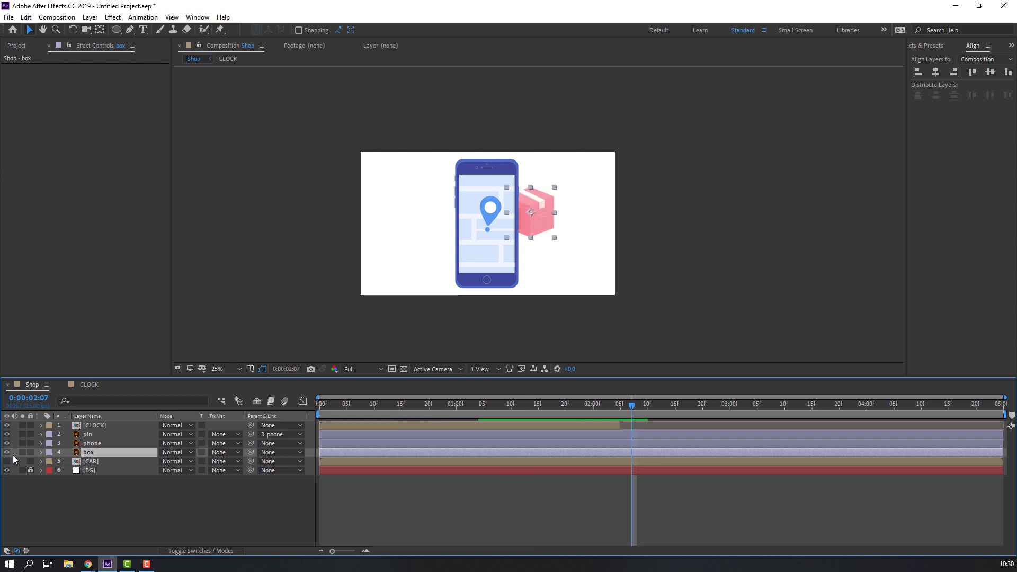
left_click_drag(88, 456, 91, 434)
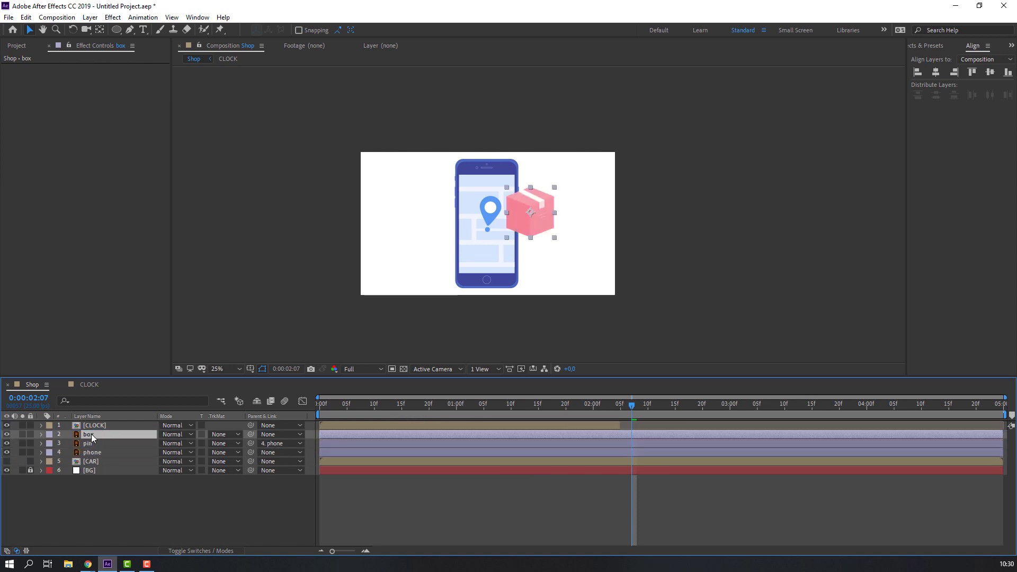
left_click_drag(521, 224, 479, 223)
- Apply Animation Composer's Overshoot Scale From Anchor Point 2 preset to the box layer as both the in and out transition
left_click(198, 18)
left_click(243, 99)
left_click_drag(764, 175, 717, 167)
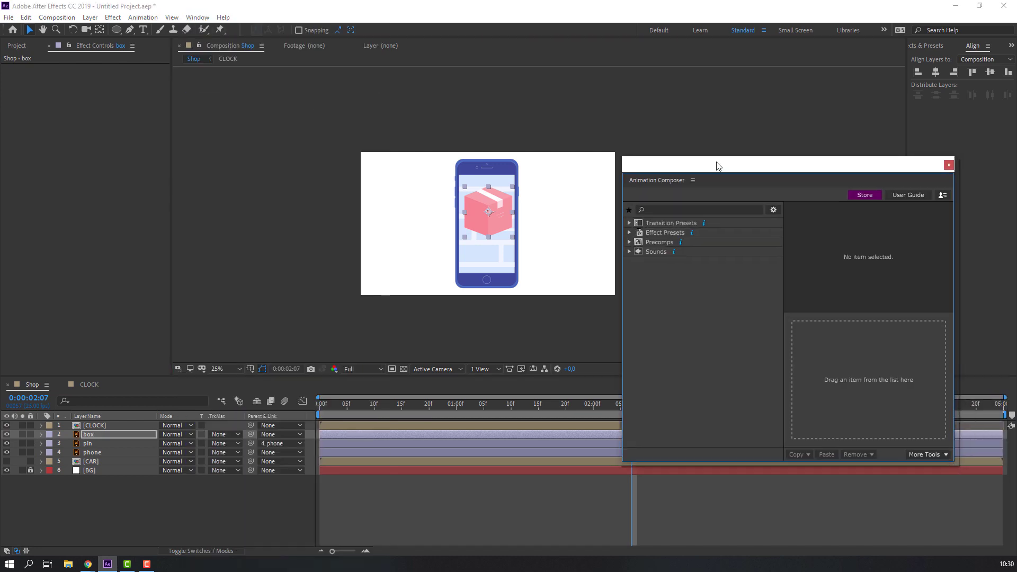
left_click(636, 224)
left_click(639, 232)
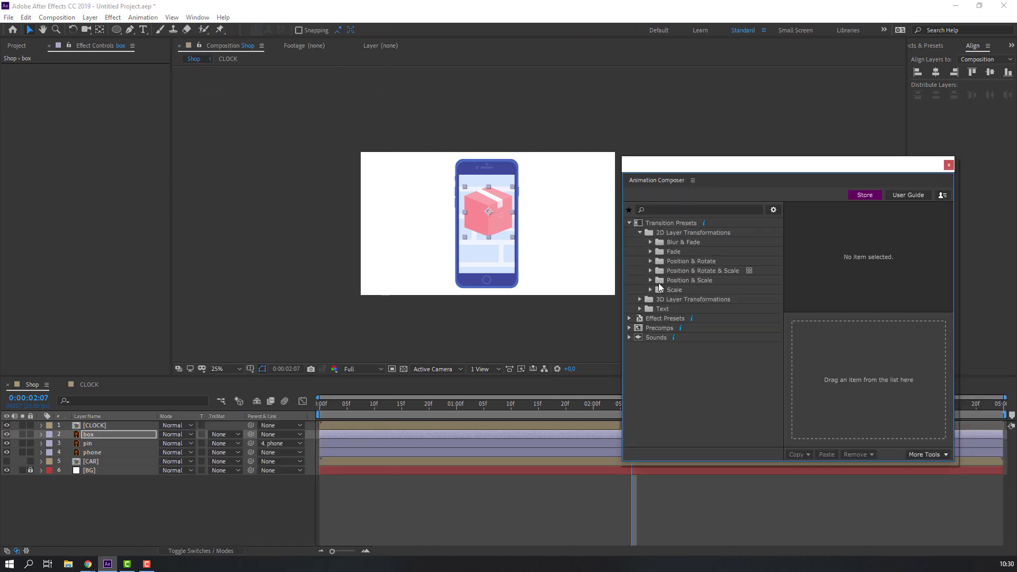
left_click(651, 290)
left_click(661, 300)
double_click(692, 319)
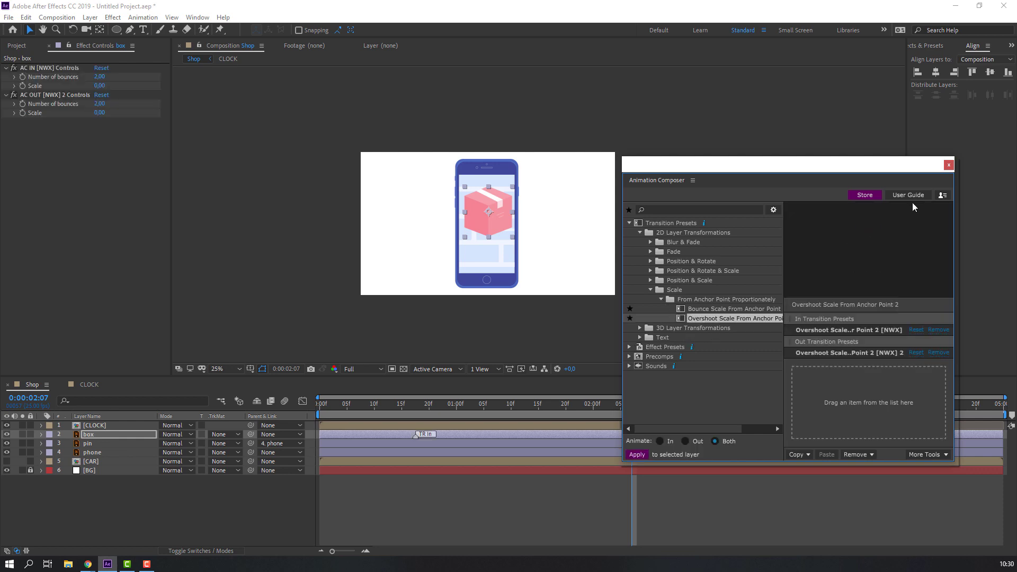
left_click(949, 165)
- Shift the box layer in time so it starts at about 0:00:02:11
left_click(136, 435)
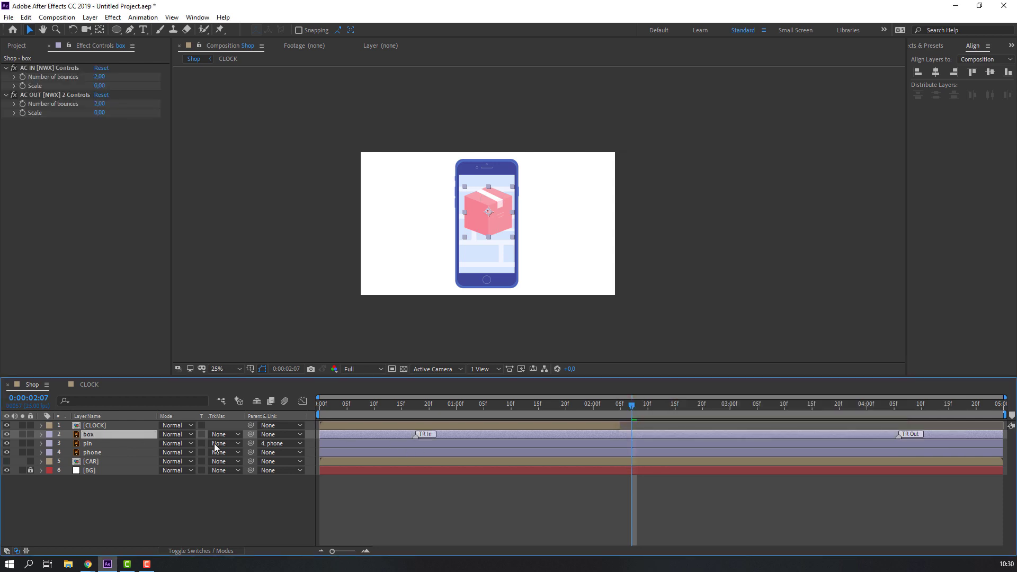
mouse_move(326, 436)
left_mouse_down()
mouse_move(594, 448)
mouse_move(633, 436)
left_mouse_up()
left_click_drag(583, 405, 690, 436)
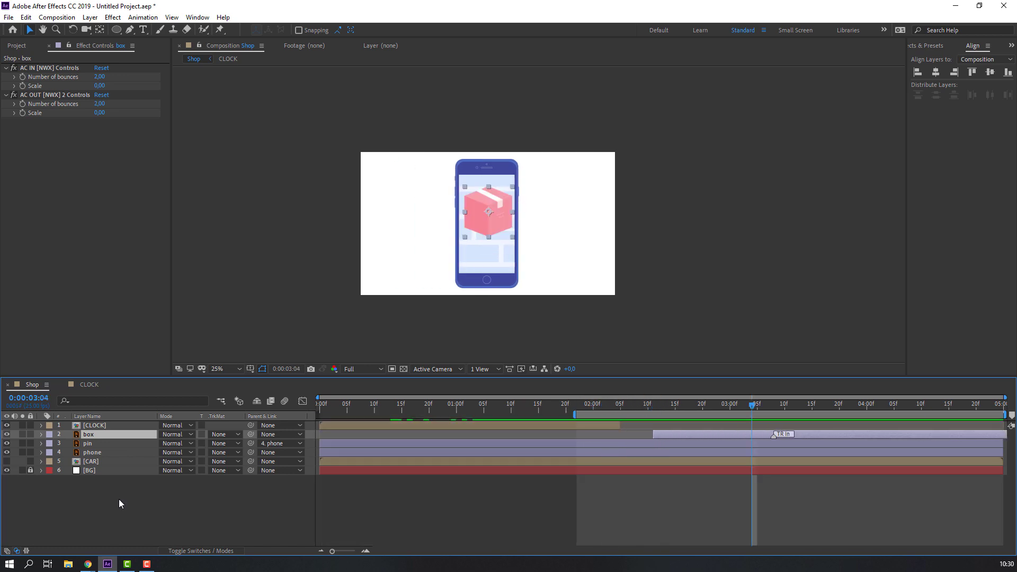
- Extend the Shop composition's duration to 0:00:10:00
right_click(108, 507)
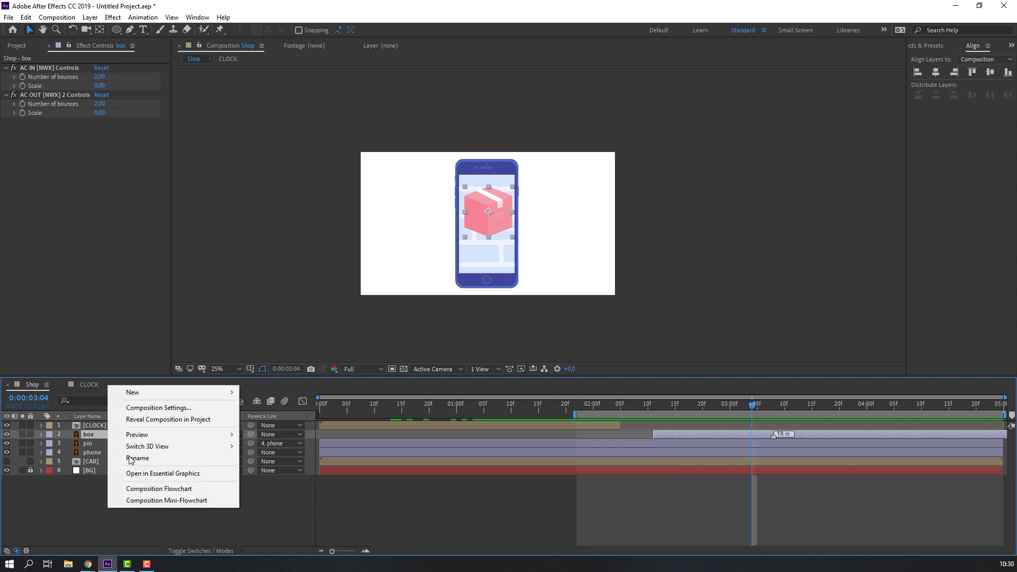
left_click(159, 408)
left_click(222, 347)
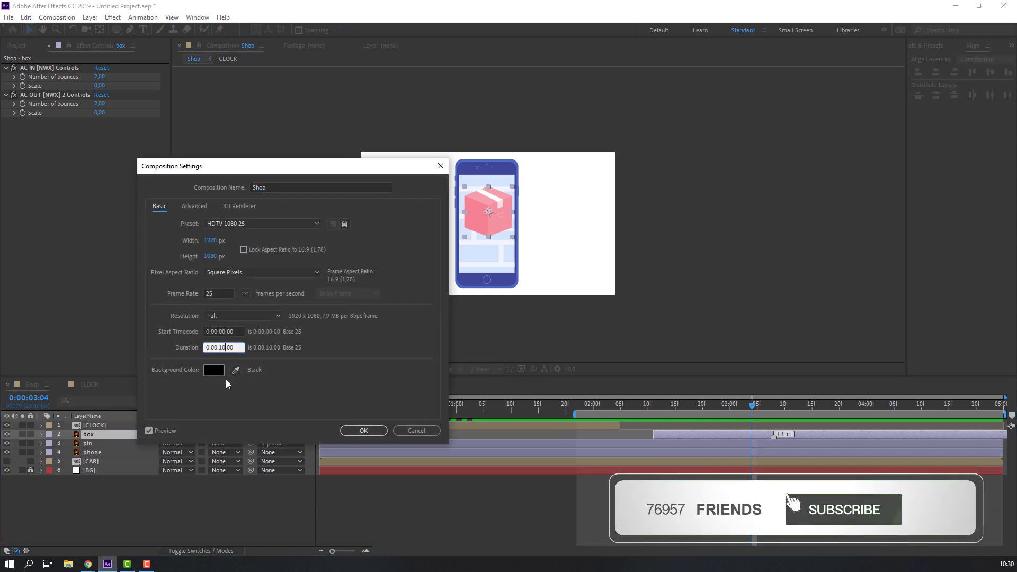
key("Return")
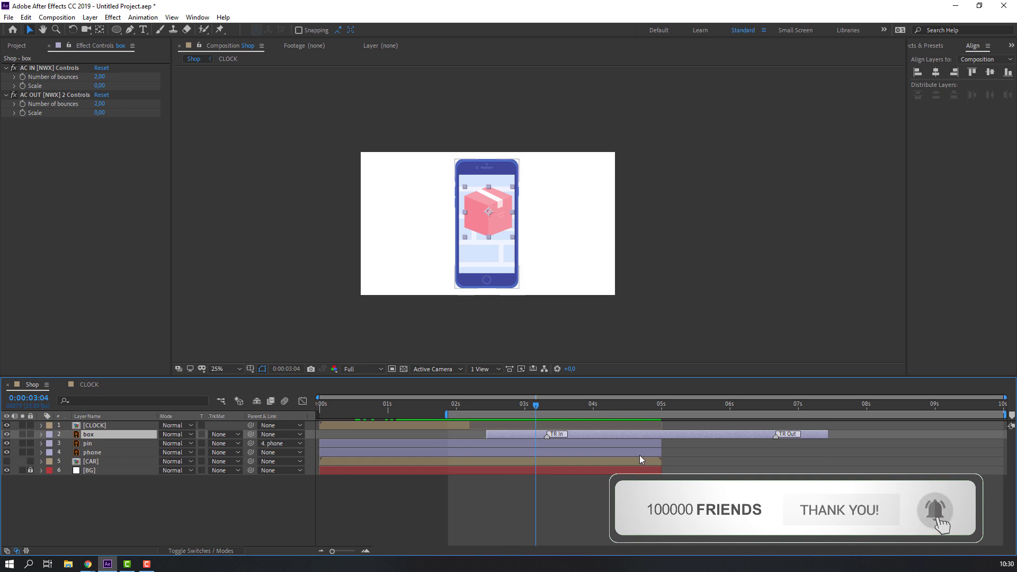
- Make the CAR layer visible and shift it in time so it starts shortly after the 3-second mark
left_click(492, 461)
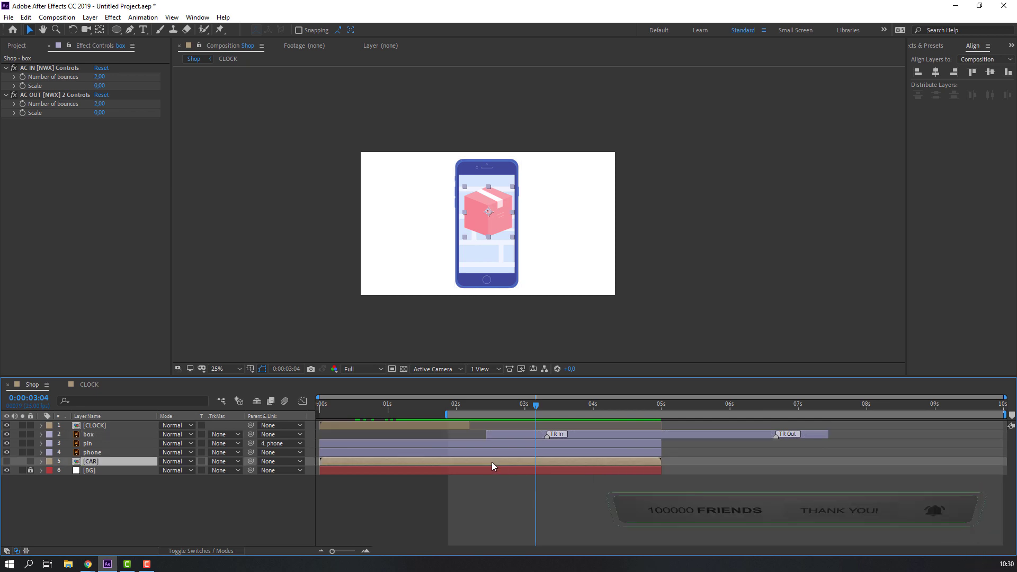
left_click(8, 462)
left_click_drag(339, 462, 567, 475)
left_click_drag(536, 406, 538, 407)
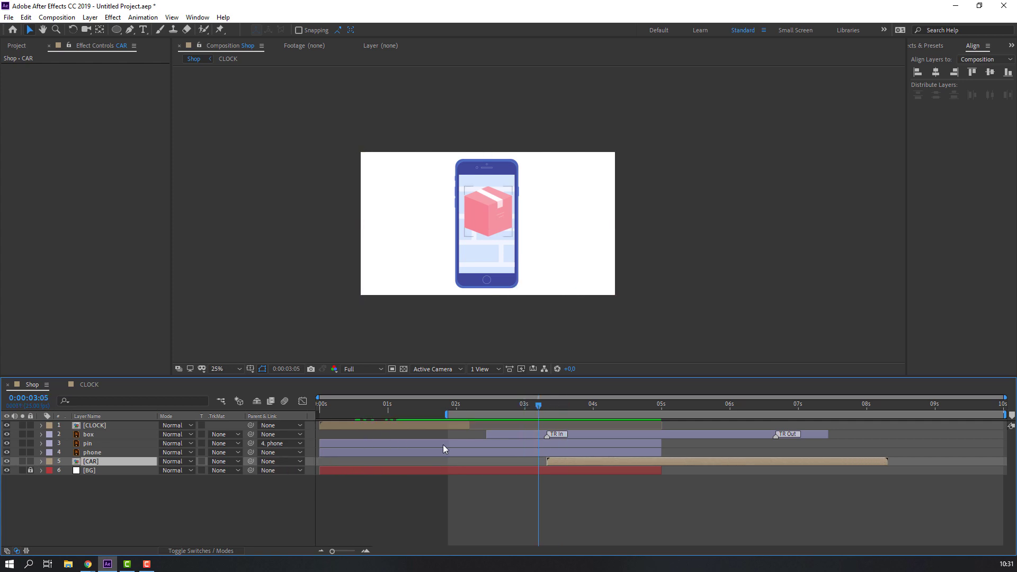
- Keyframe the box's position from the phone screen at about 0:00:03:06 to just past the frame's right edge at 0:00:03:18
left_click(535, 438)
key("p")
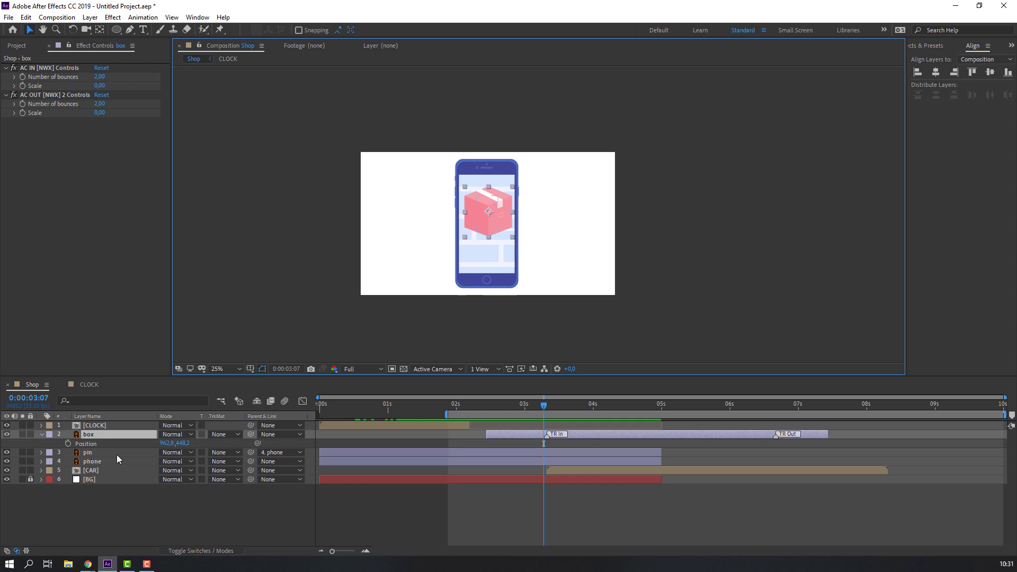
left_click_drag(516, 409, 575, 412)
left_click(80, 444)
left_click_drag(486, 221, 636, 259)
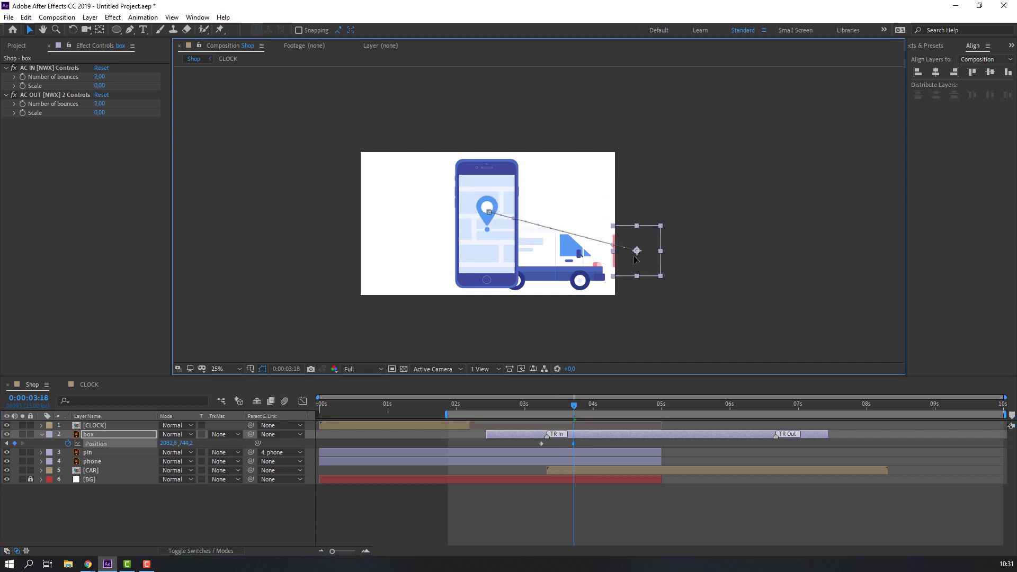
- Apply Easy Ease to both of the box's position keyframes
left_click_drag(585, 441, 536, 449)
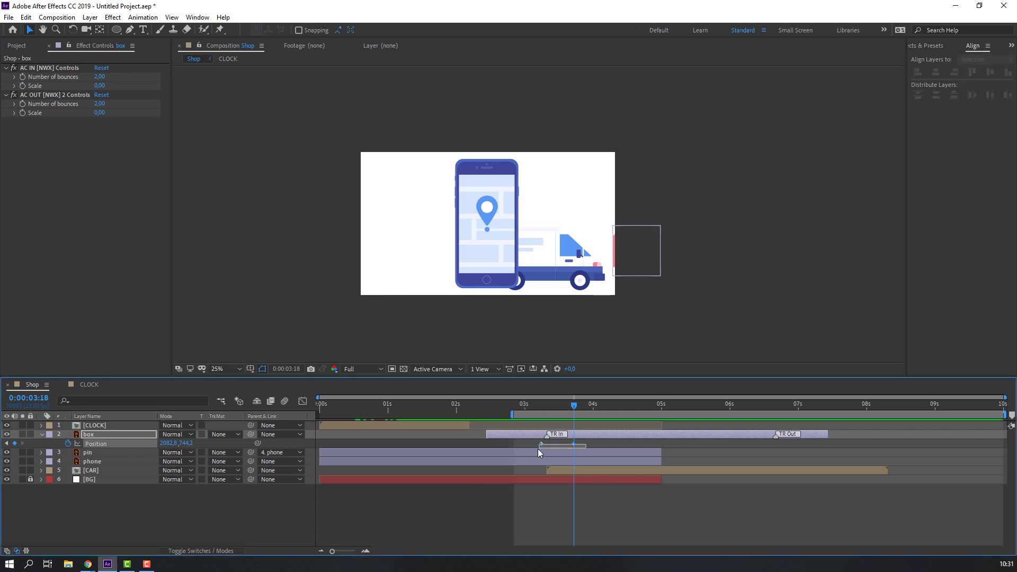
right_click(542, 441)
mouse_move(623, 437)
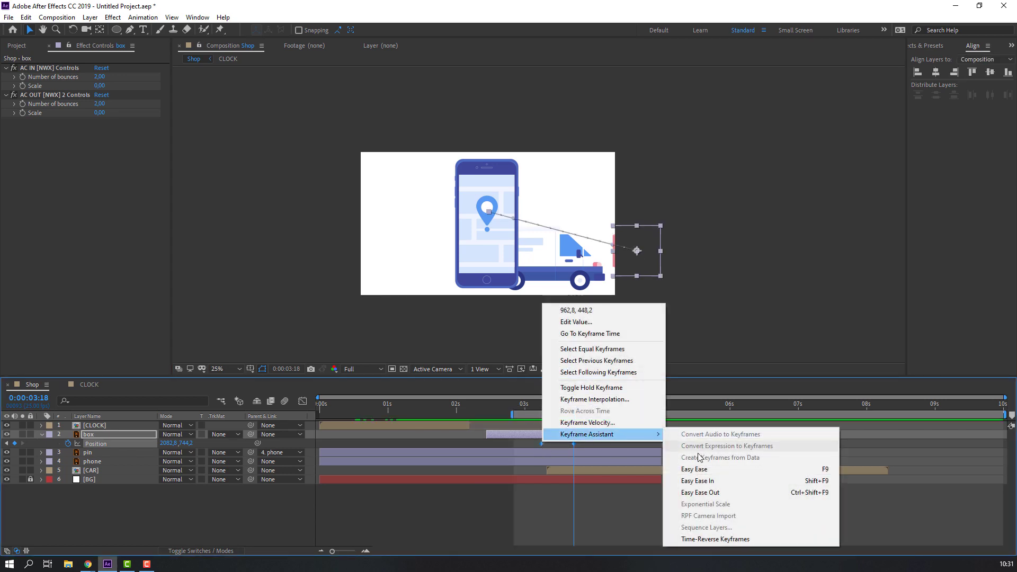
left_click(690, 472)
left_click(582, 425)
- At 0:00:03:12, raise the box to about 1566, 308 so it travels in an arc, and preview the motion
left_click(554, 405)
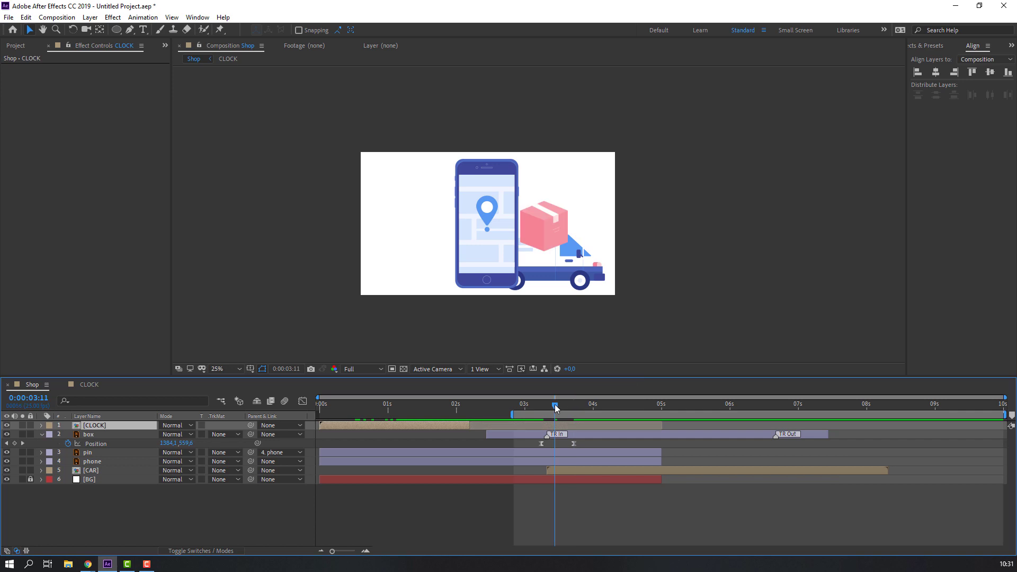
left_click_drag(555, 404, 558, 405)
left_click(554, 243)
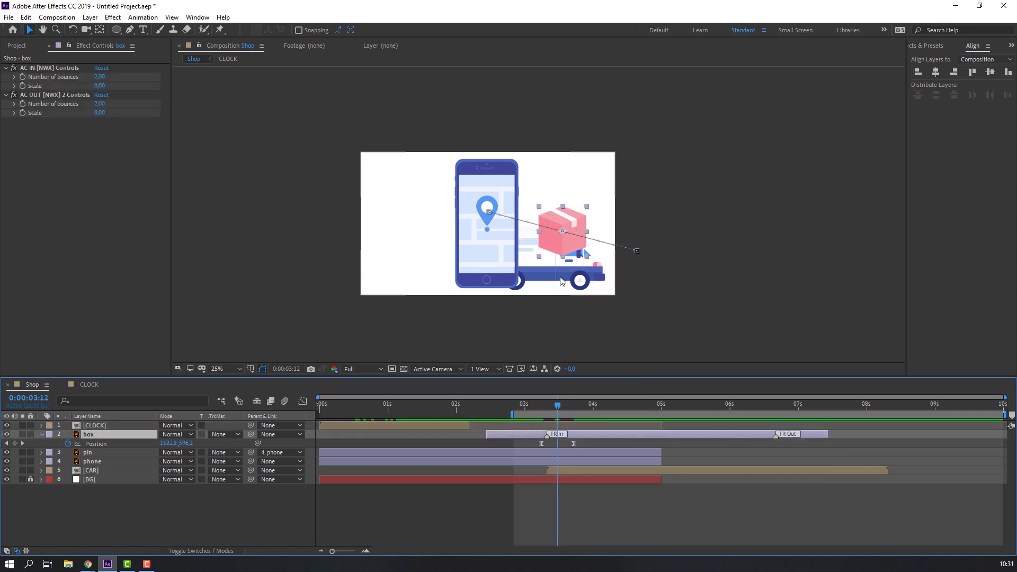
left_click_drag(554, 243, 560, 230)
left_click_drag(564, 214, 566, 210)
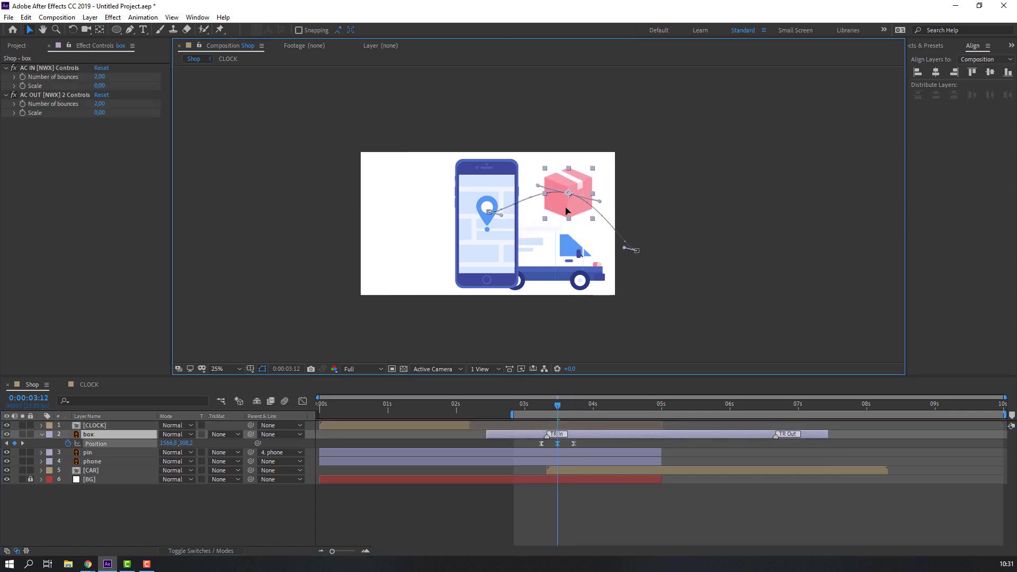
key("space")
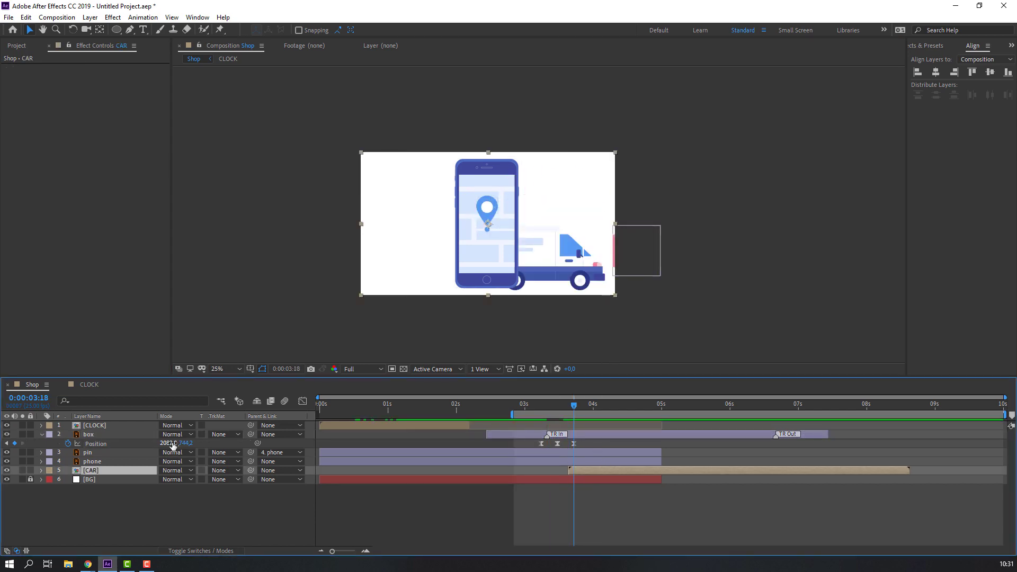
- At 0:00:03:18, push the box's position farther off-frame to about X 2412 and reshape its motion path into a rounder arc
left_click_drag(169, 443, 363, 435)
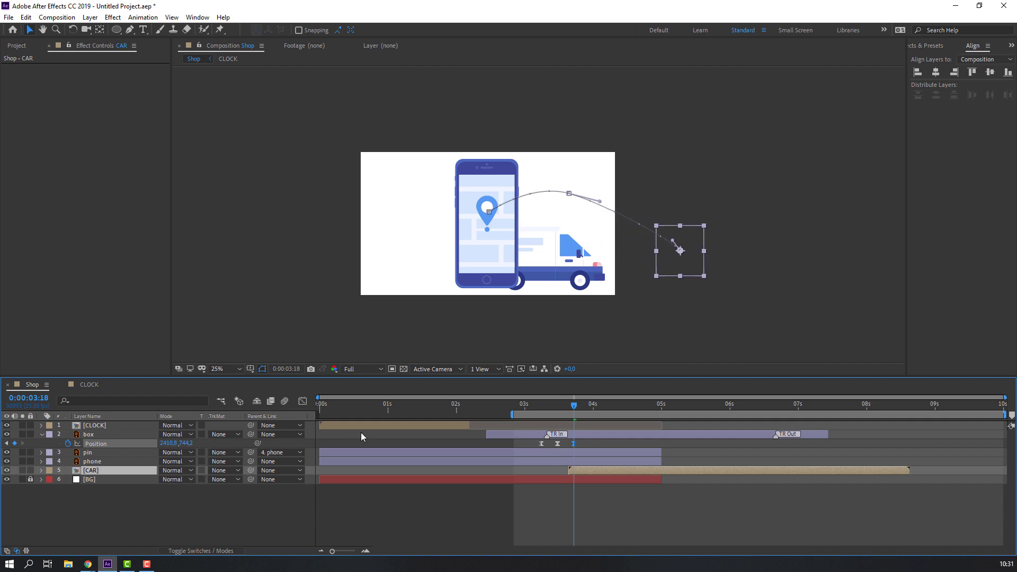
left_click_drag(599, 201, 620, 194)
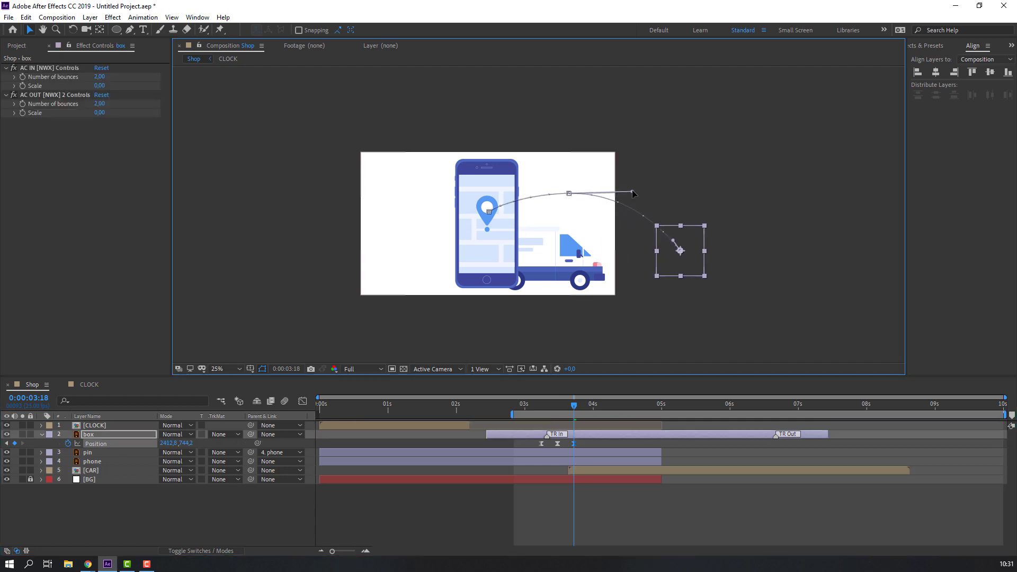
- Create a new null object in the Shop composition
left_click(125, 523)
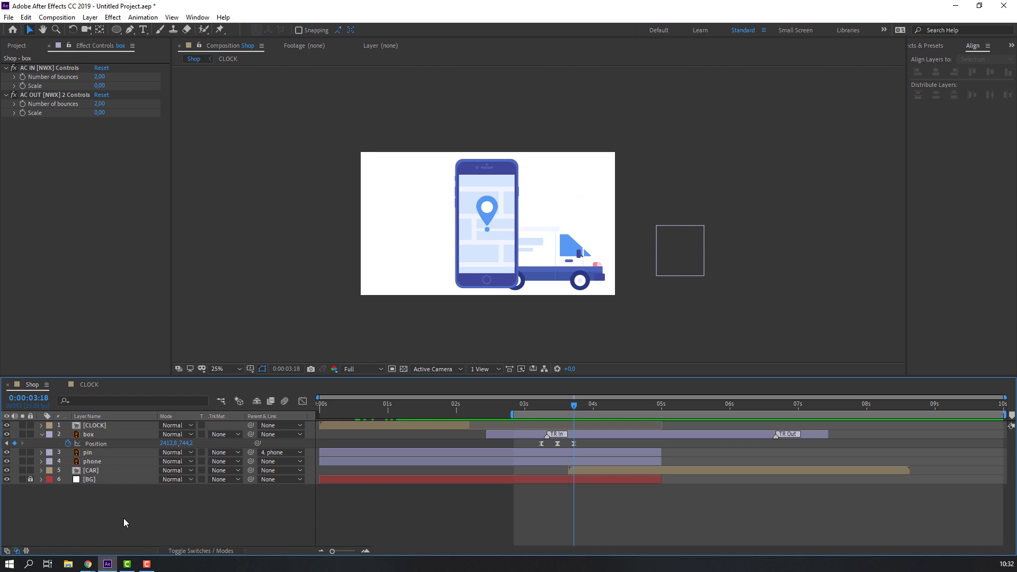
right_click(117, 518)
mouse_move(185, 405)
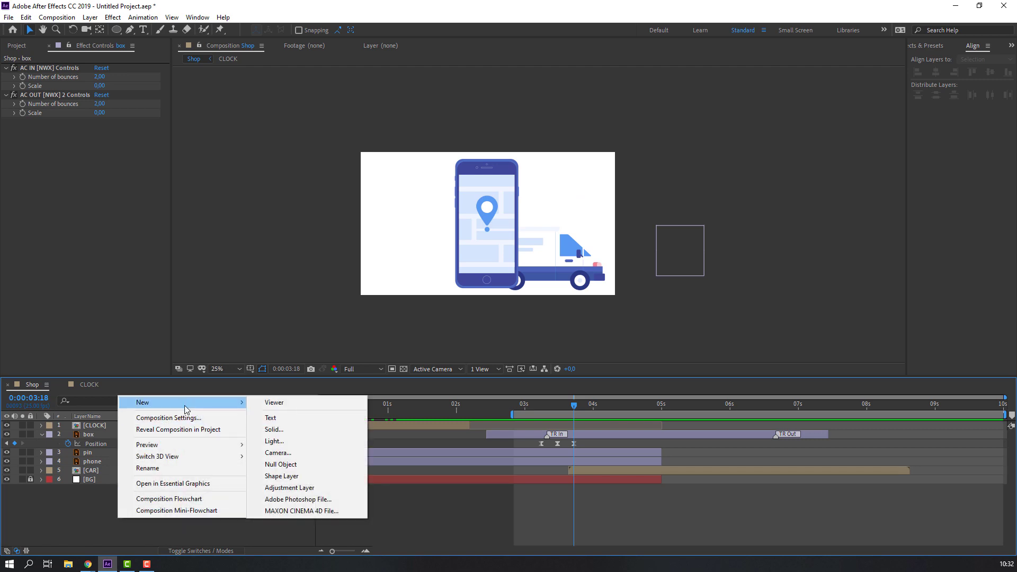
left_click(281, 465)
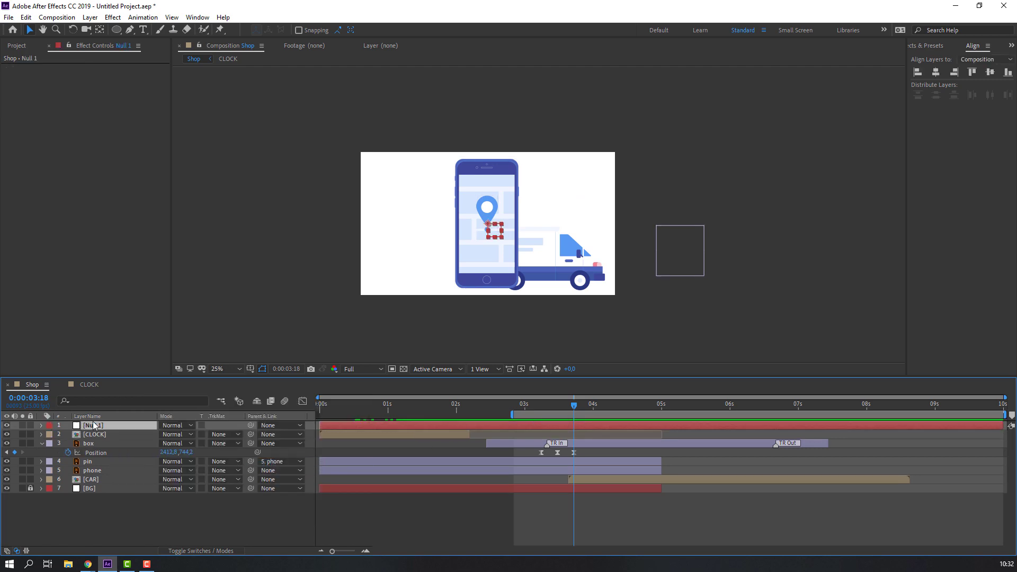
- Parent the CLOCK, box, pin, phone and CAR layers to Null 1
left_click(101, 436)
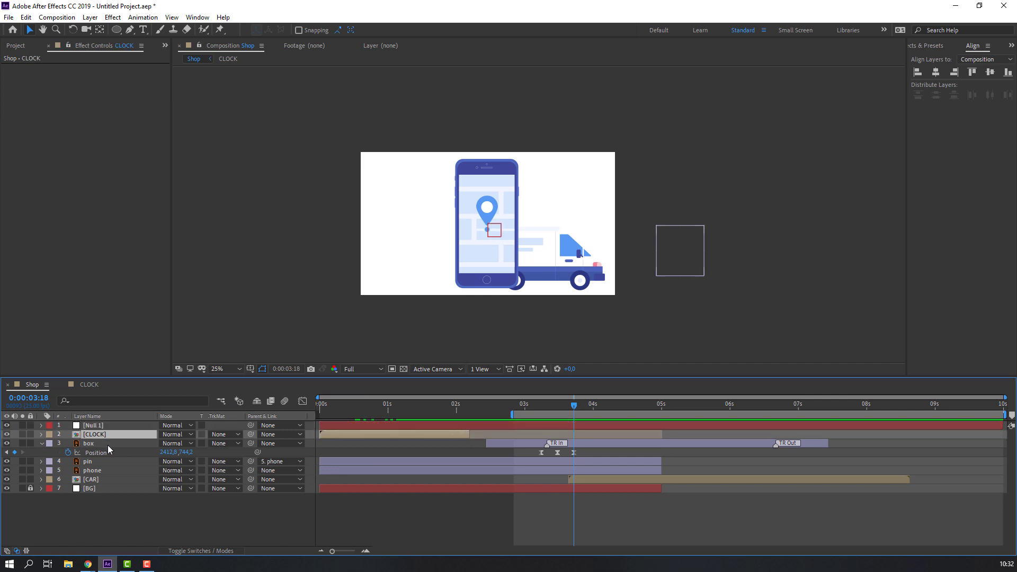
left_click(94, 443, "ctrl")
left_click(106, 461, "ctrl")
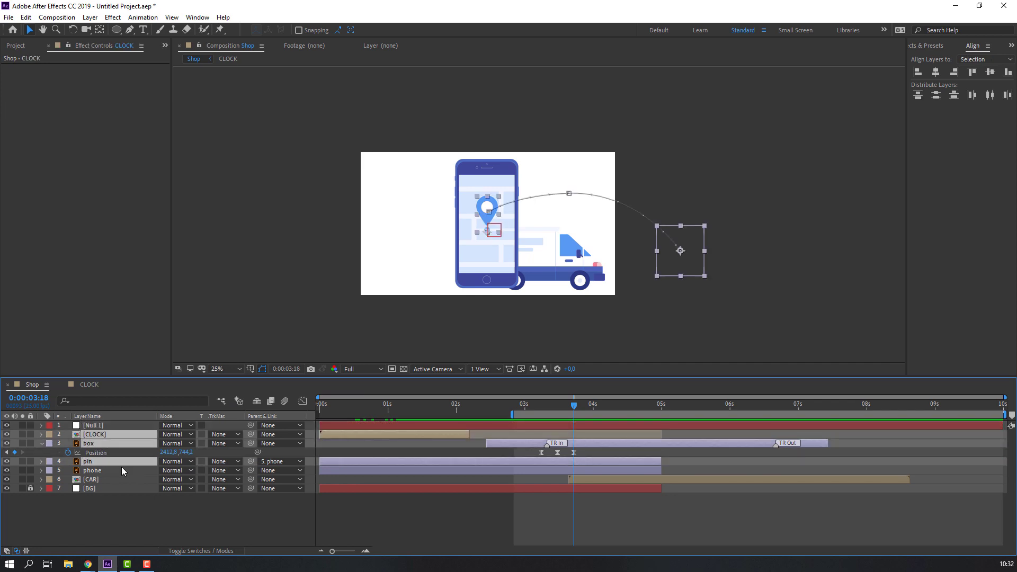
left_click(138, 470, "ctrl")
left_click(154, 478, "ctrl")
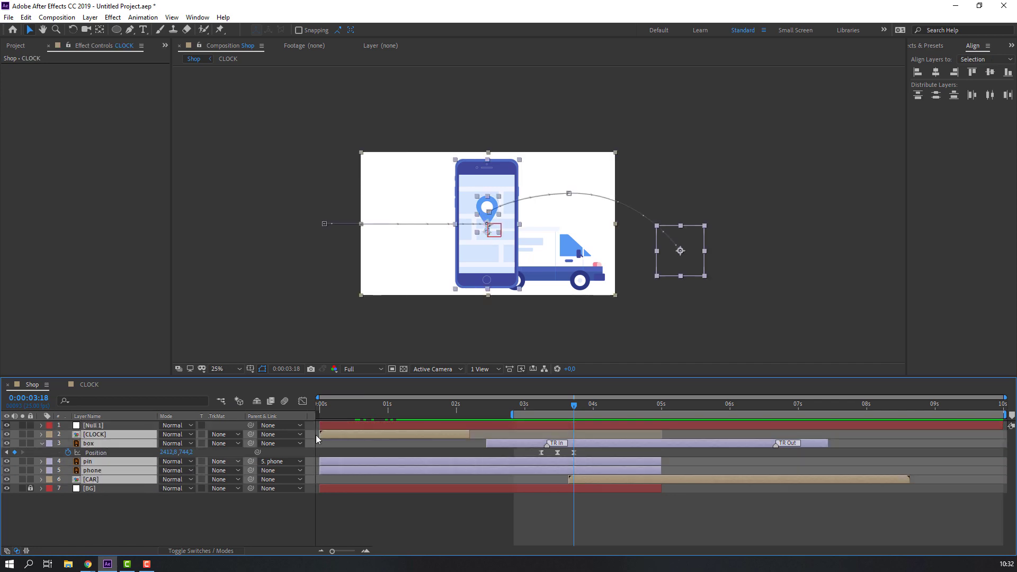
left_click_drag(148, 433, 84, 428)
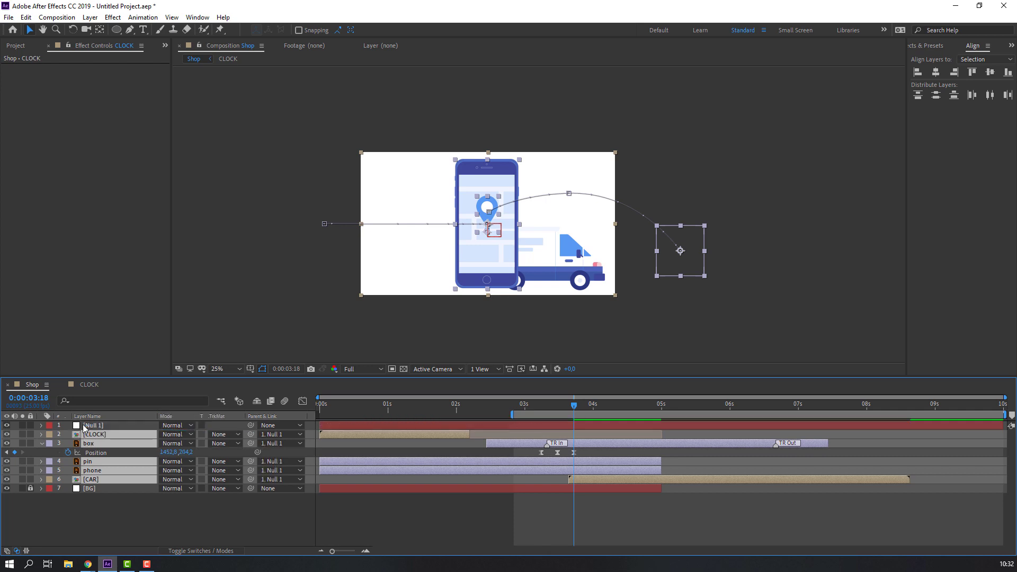
- Set the CAR layer's X position to about 1881 so the van sits outside the frame's right edge
left_click(84, 428)
left_click(127, 479)
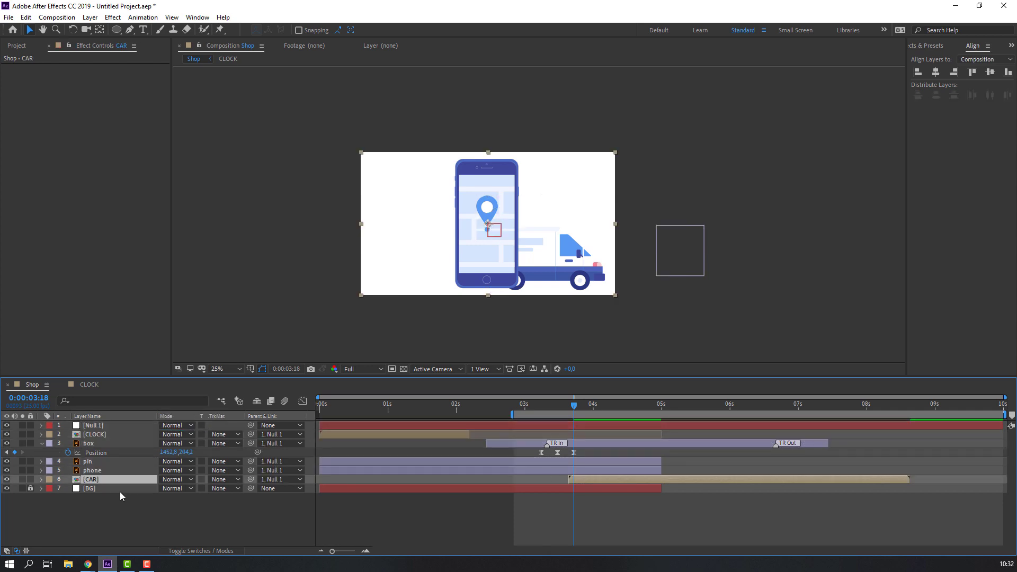
key("p")
left_click_drag(165, 488, 280, 490)
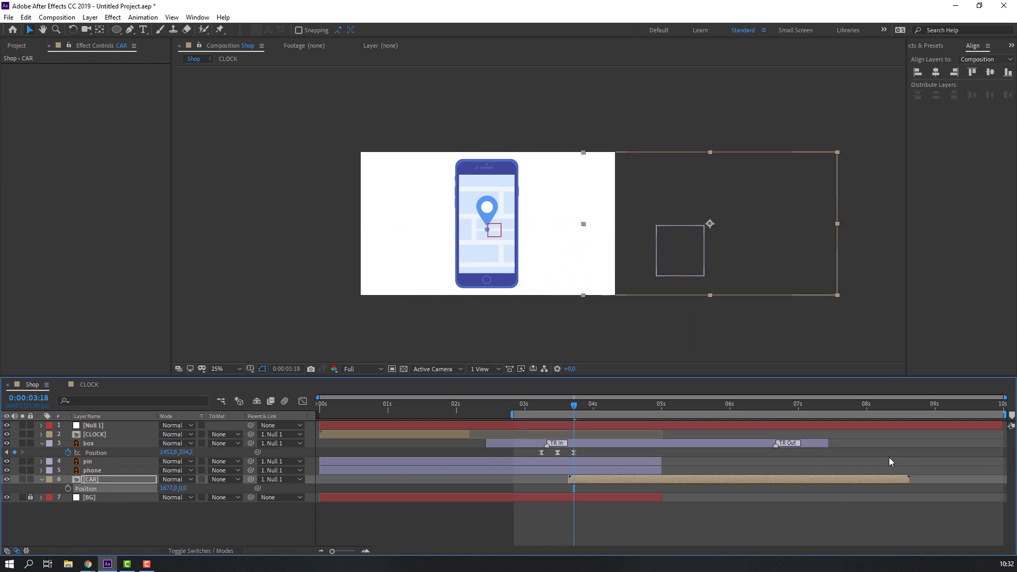
left_click_drag(168, 488, 272, 486)
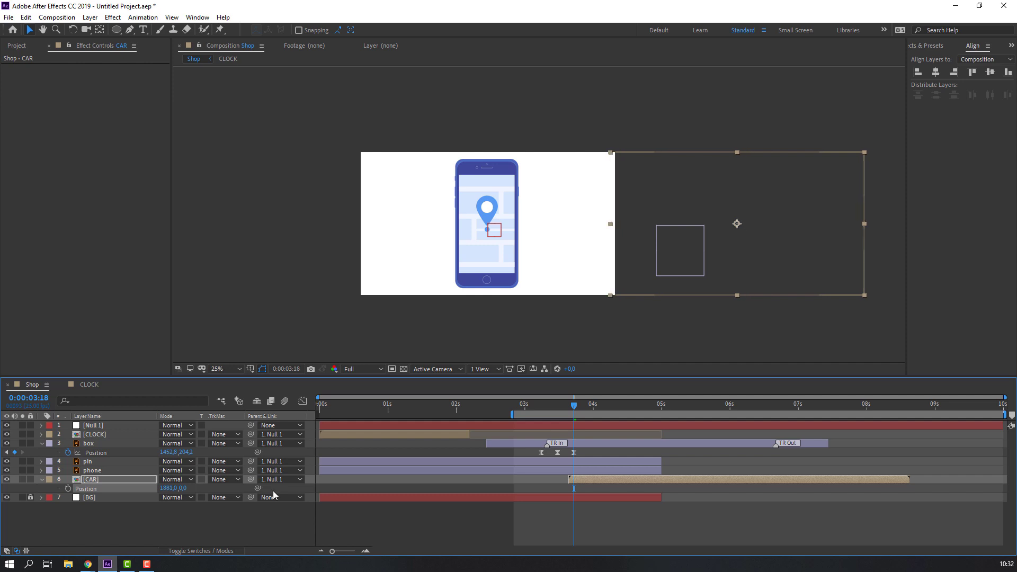
- Keyframe Null 1's position from 0:00:03:11 to X -1120 at about 0:00:03:19, sliding the scene left, and scrub the motion
left_click(92, 427)
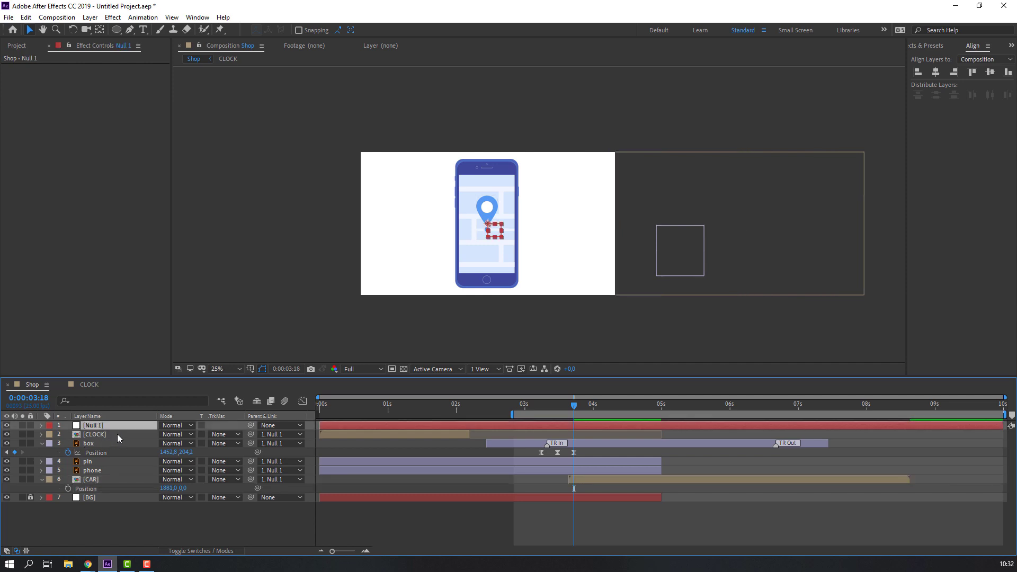
left_click_drag(548, 404, 555, 405)
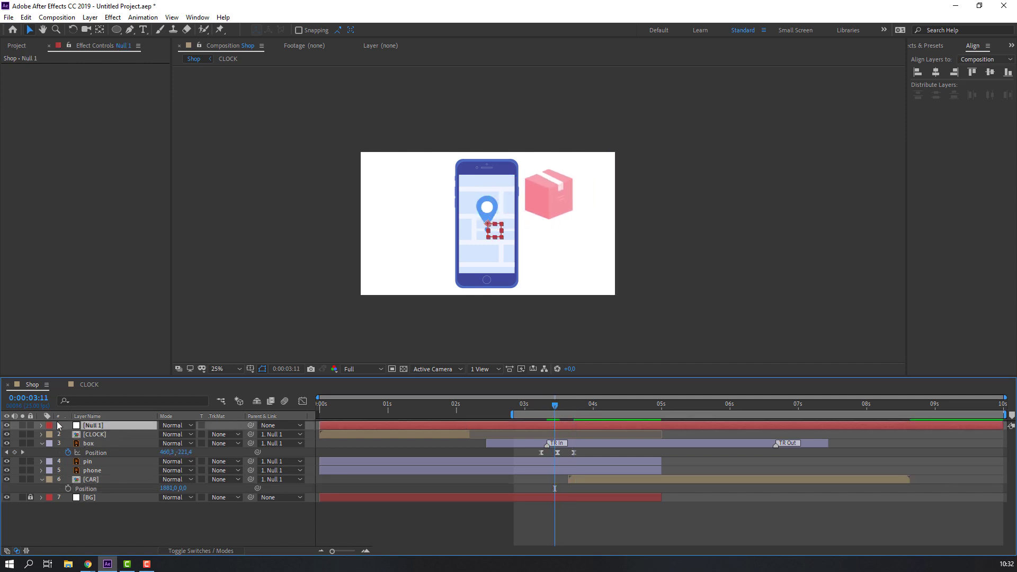
key("p")
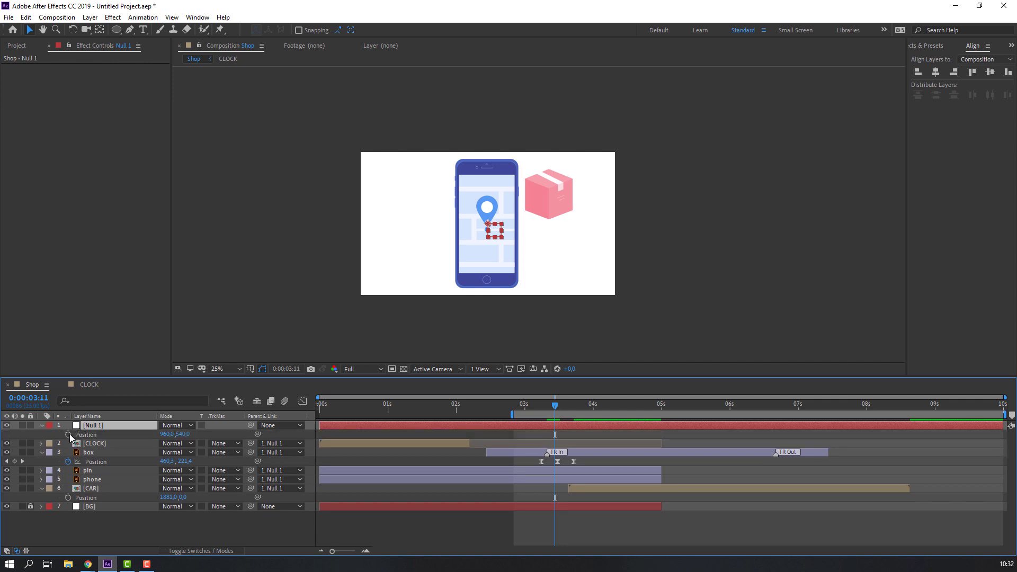
left_click(68, 434)
left_click_drag(554, 404, 576, 405)
left_click_drag(166, 435, 60, 435)
left_click_drag(556, 404, 573, 408)
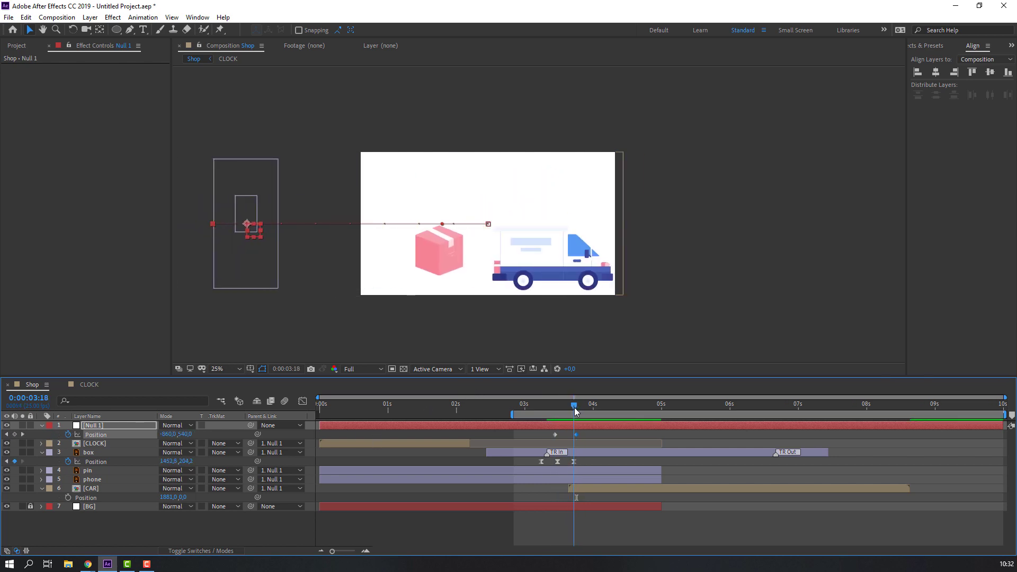
- Move the van into the frame to 1445, 12, place the box's 0:00:03:18 position over its cargo area and adjust the motion path curve
left_click_drag(553, 286, 497, 285)
mouse_move(571, 404)
left_mouse_down()
mouse_move(555, 402)
mouse_move(582, 405)
mouse_move(574, 405)
left_mouse_up()
left_click(574, 461)
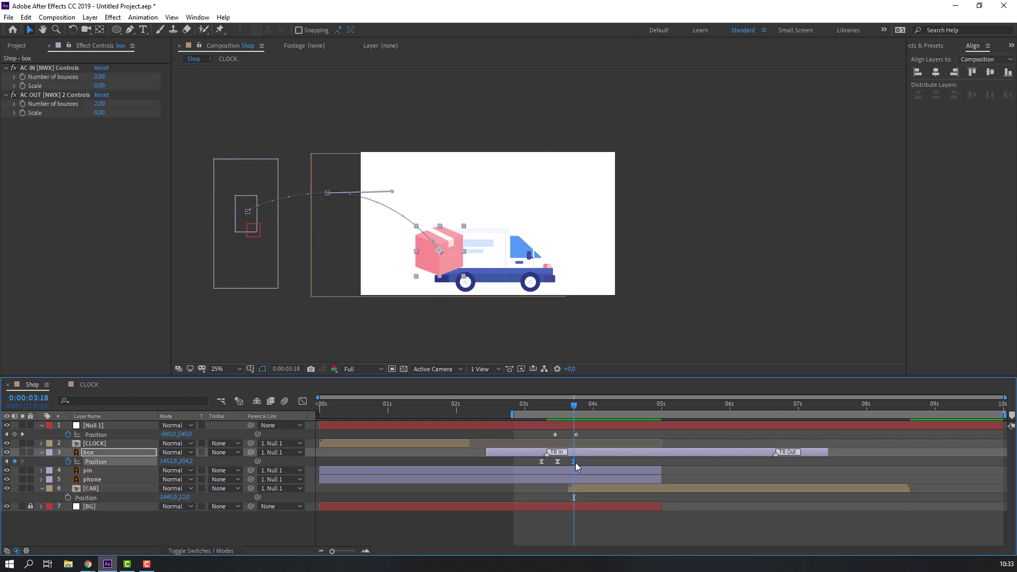
left_click_drag(426, 260, 465, 254)
left_click_drag(391, 191, 409, 196)
left_click_drag(538, 409, 573, 412)
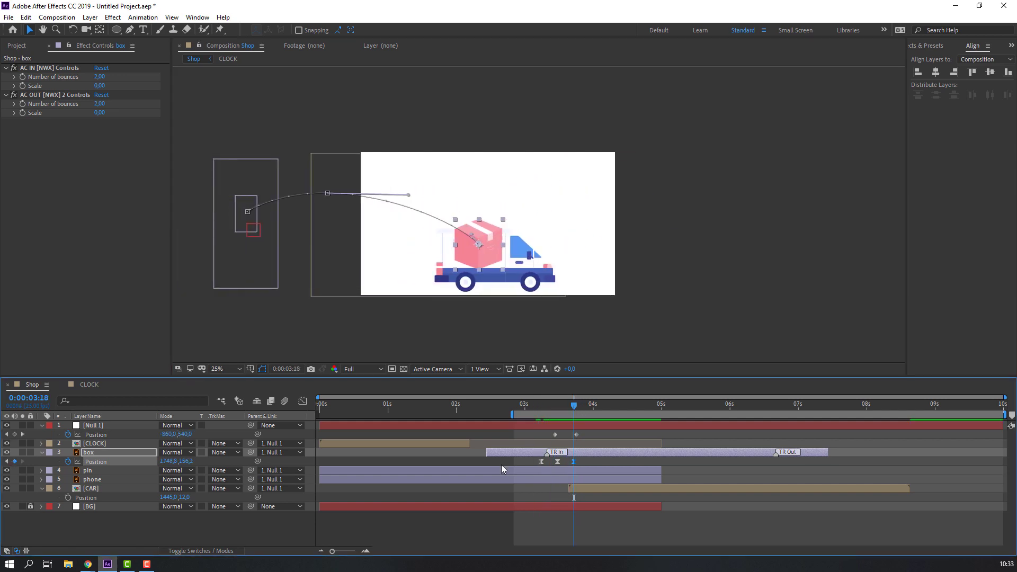
- Place the CAR layer above the box layer and scrub through the box's landing
left_click(581, 488)
left_click_drag(92, 490, 98, 453)
left_click_drag(549, 405, 574, 408)
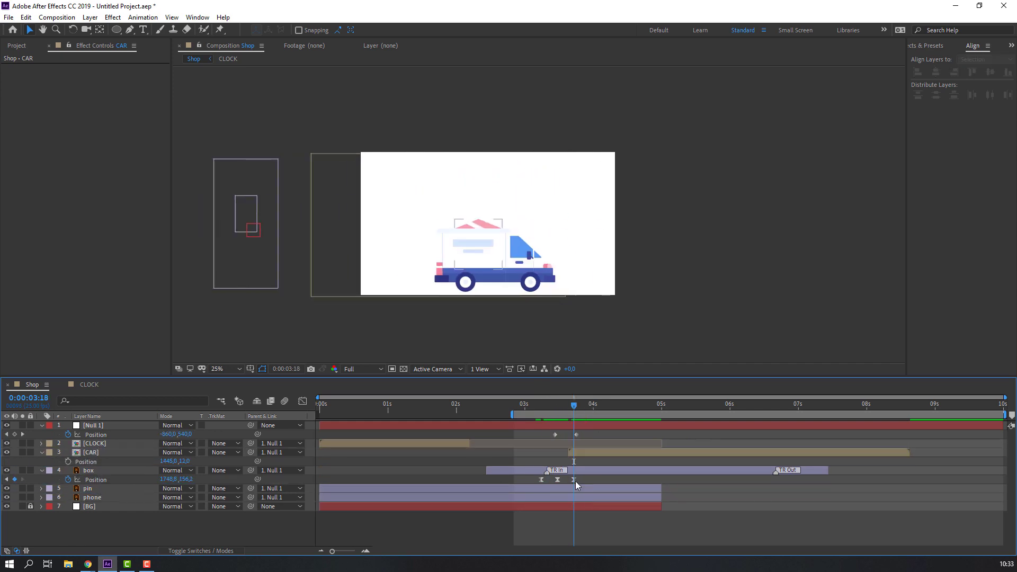
- Lower the box's last position keyframe to about 1768, 244 so the van's cargo body hides it, and scrub to check
left_click(574, 480)
left_click(480, 230)
left_click_drag(480, 231, 483, 243)
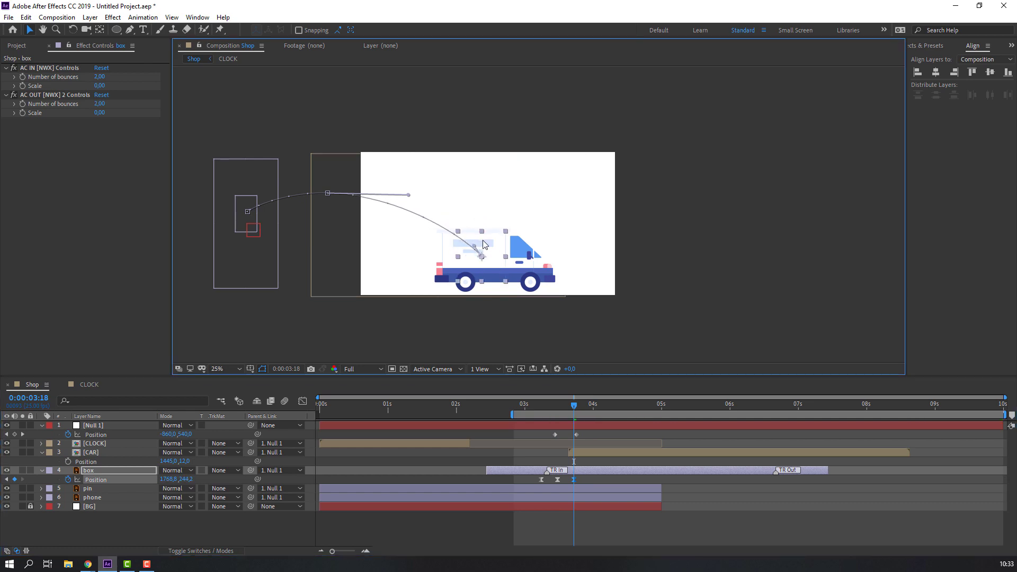
left_click_drag(535, 403, 580, 406)
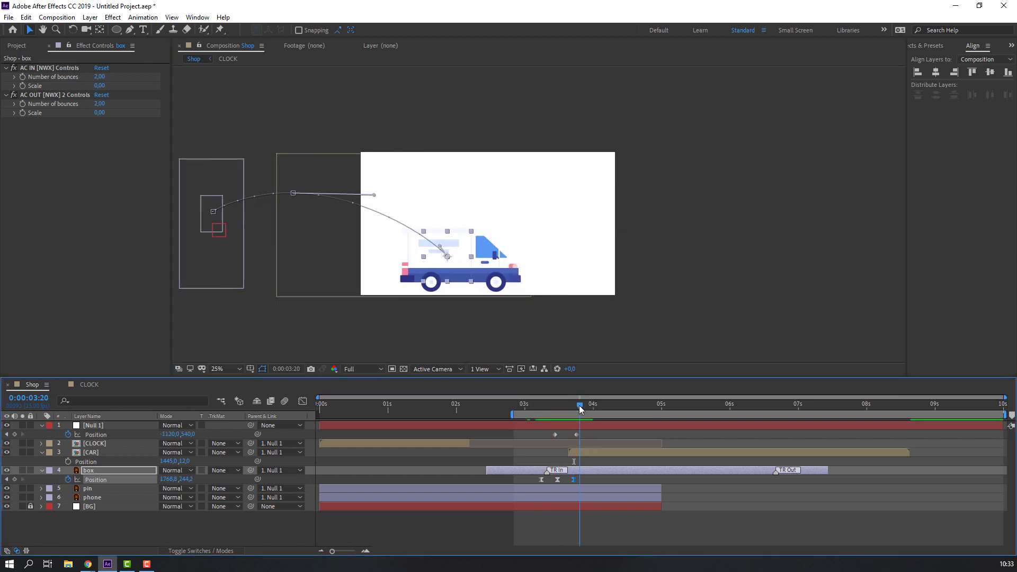
- Keyframe the CAR layer's position at 0:00:03:20, pull it back to X 1402 at 0:00:04:01, drive it out of frame by about 0:00:04:23, and preview
left_click(104, 453)
left_click(68, 462)
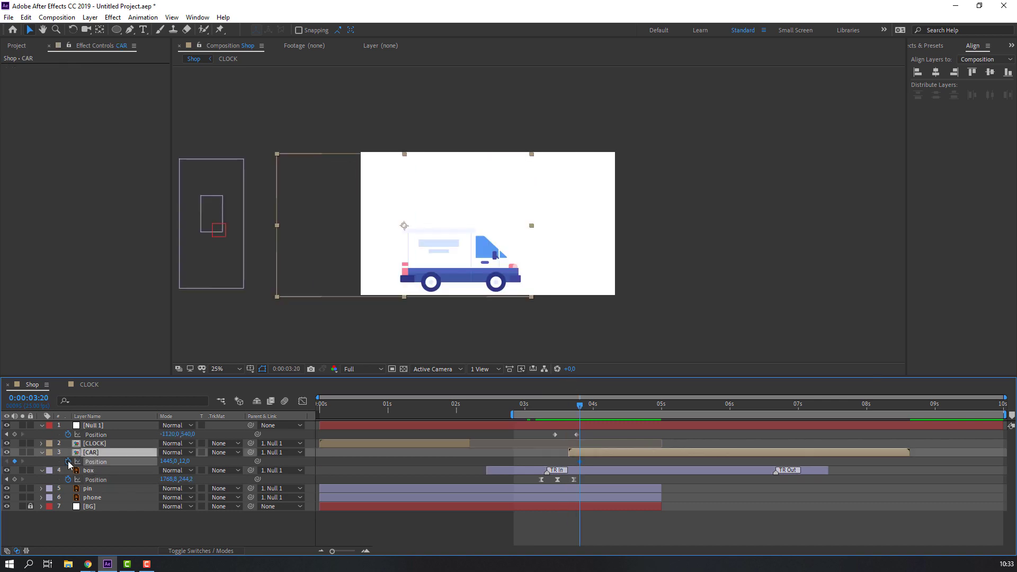
left_click_drag(586, 408, 629, 412)
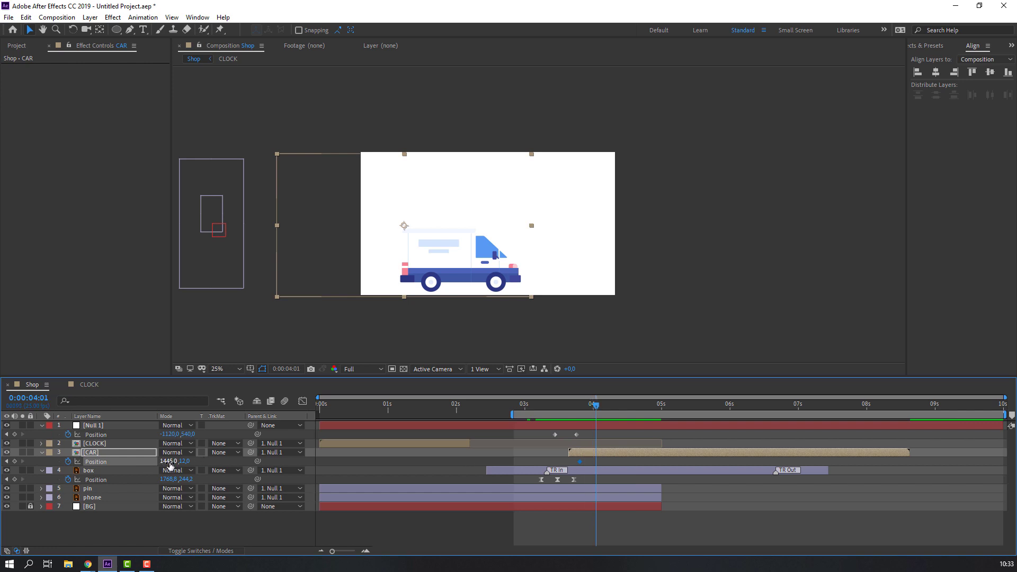
left_click_drag(167, 461, 573, 409)
key("space")
- Split the box layer at 0:00:03:18 and delete the part after the split
left_click(560, 472)
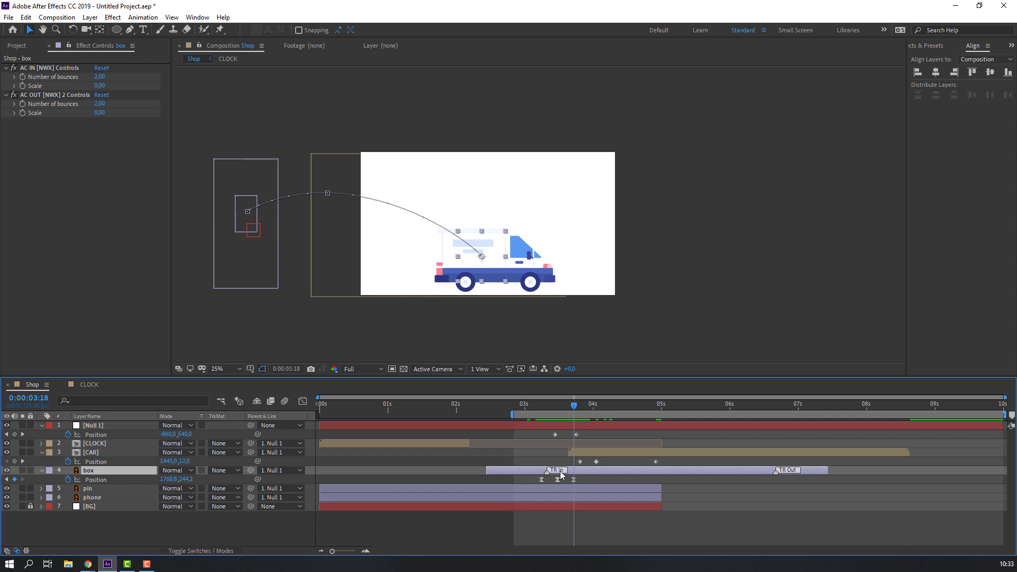
left_click(25, 17)
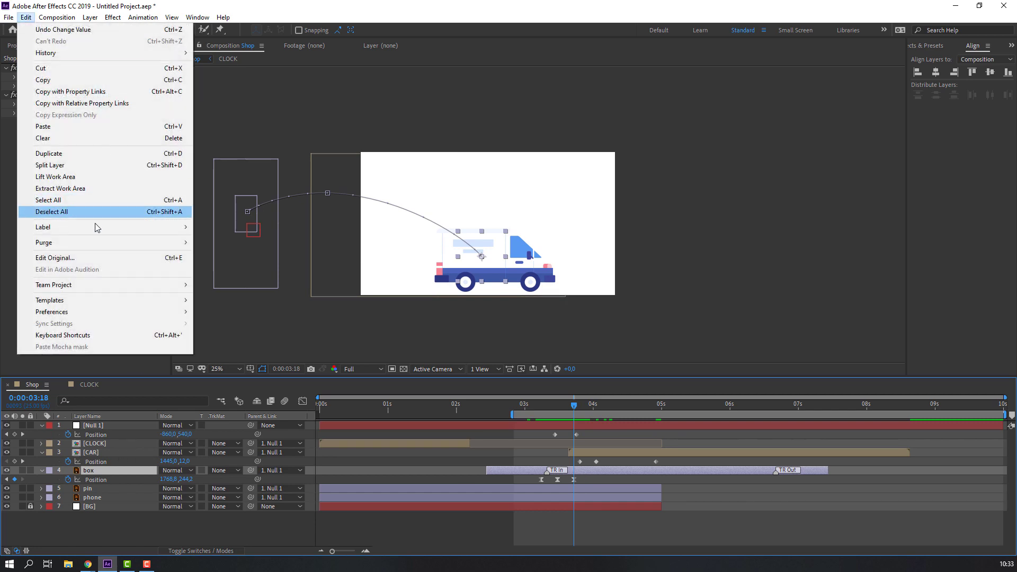
left_click(106, 164)
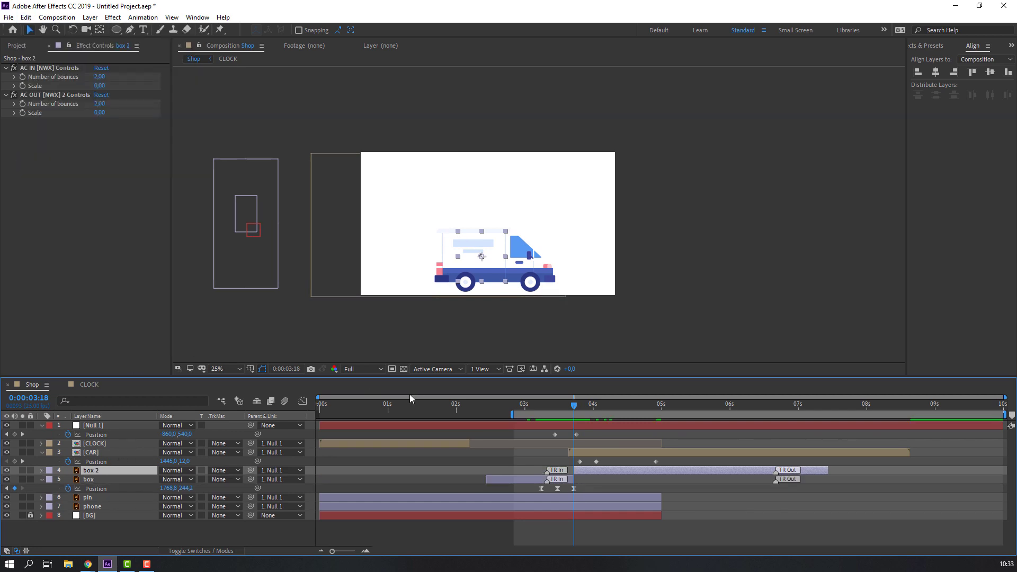
key("Delete")
- Apply Easy Ease to all three CAR position keyframes in the Shop composition and preview the van's drive-off
left_click_drag(550, 402, 603, 404)
left_click_drag(682, 458, 553, 472)
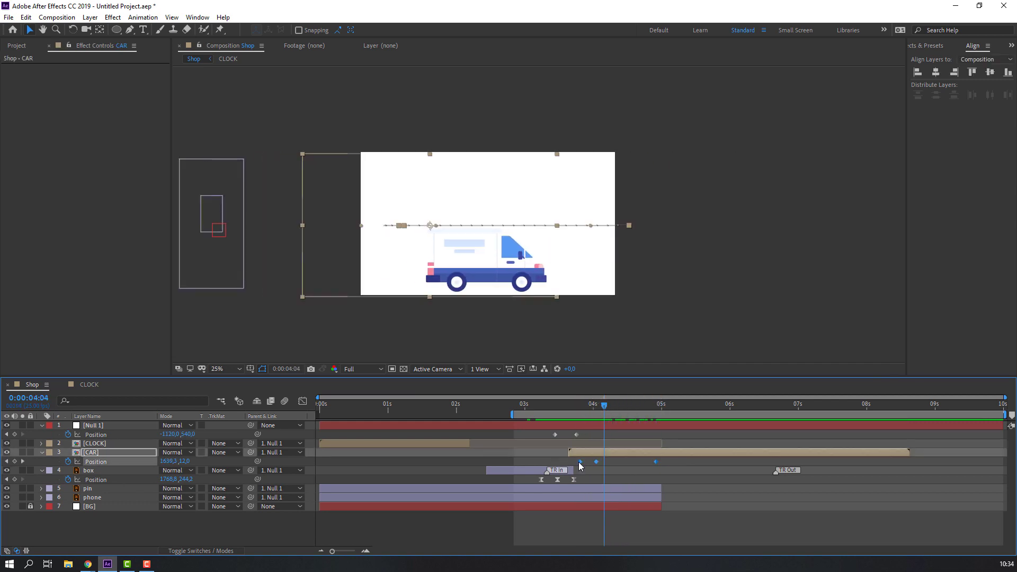
right_click(580, 461)
mouse_move(648, 454)
left_click(733, 489)
key("space")
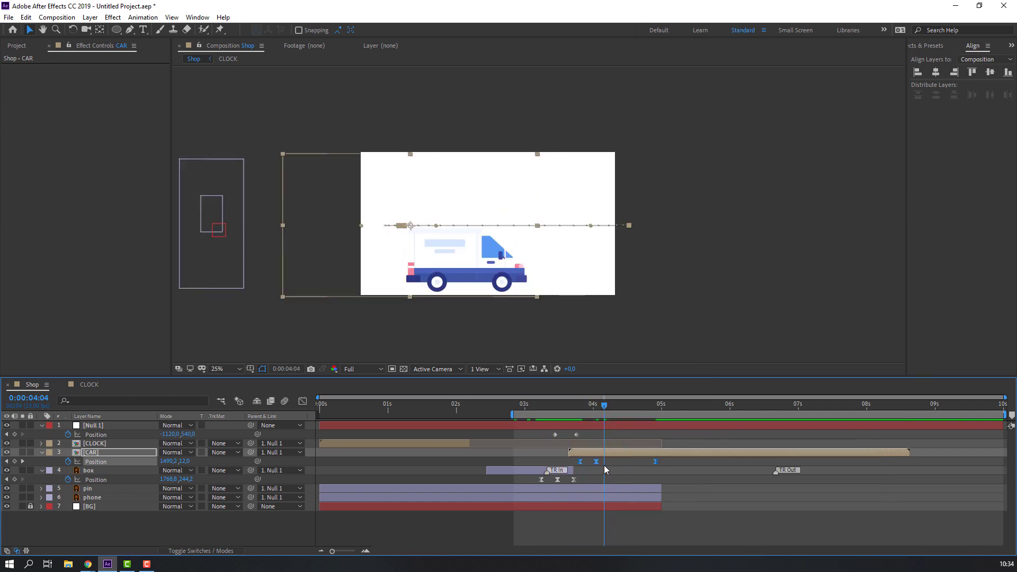
- In the CAR composition, move the car layer's anchor point down to the bottom centre of the van body
double_click(587, 456)
left_click(583, 243)
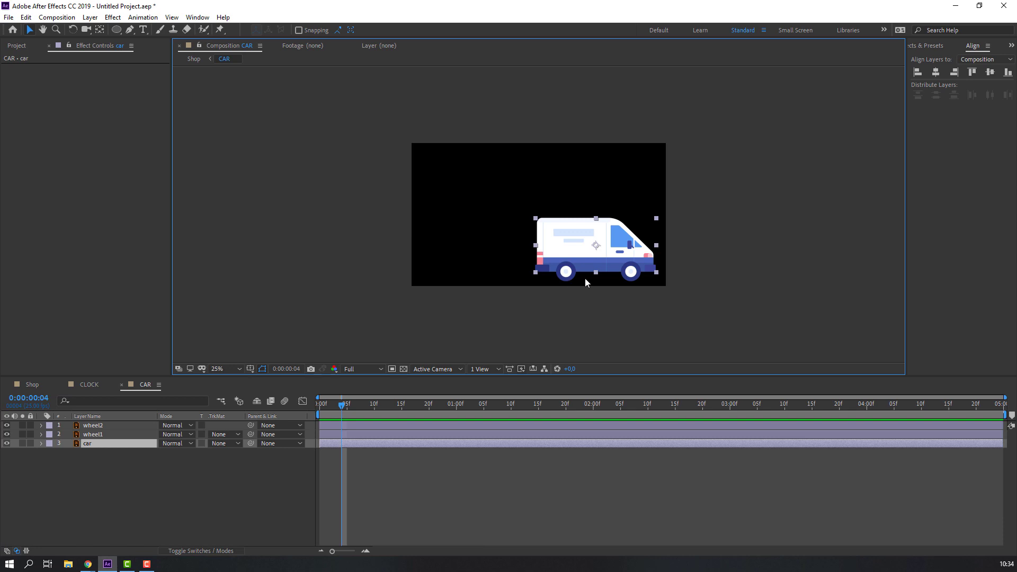
scroll(584, 278, "up", 5)
scroll(624, 298, "down", 2)
left_click_drag(577, 274, 468, 231)
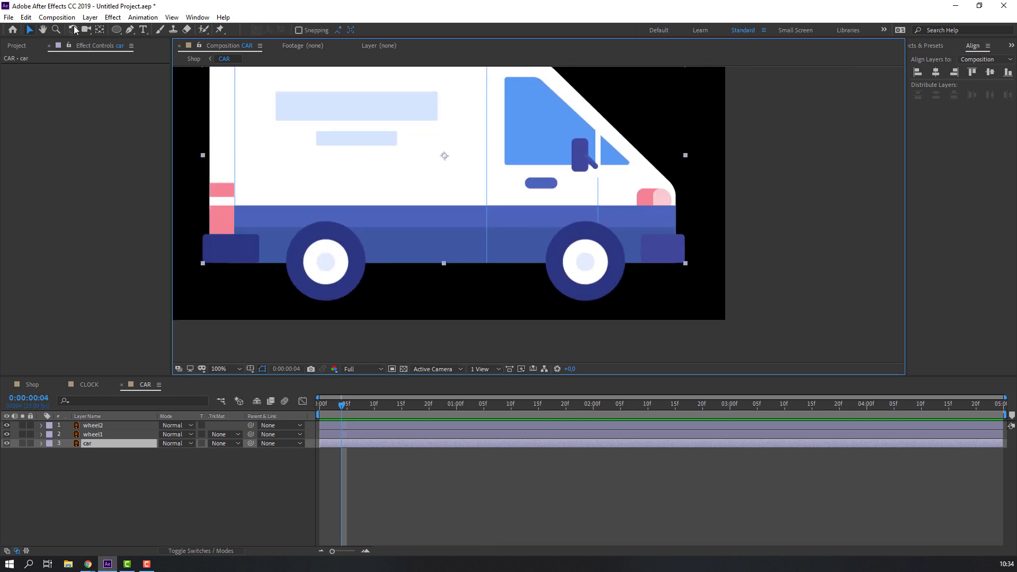
left_click(100, 30)
left_click_drag(444, 156, 445, 261)
left_click(30, 32)
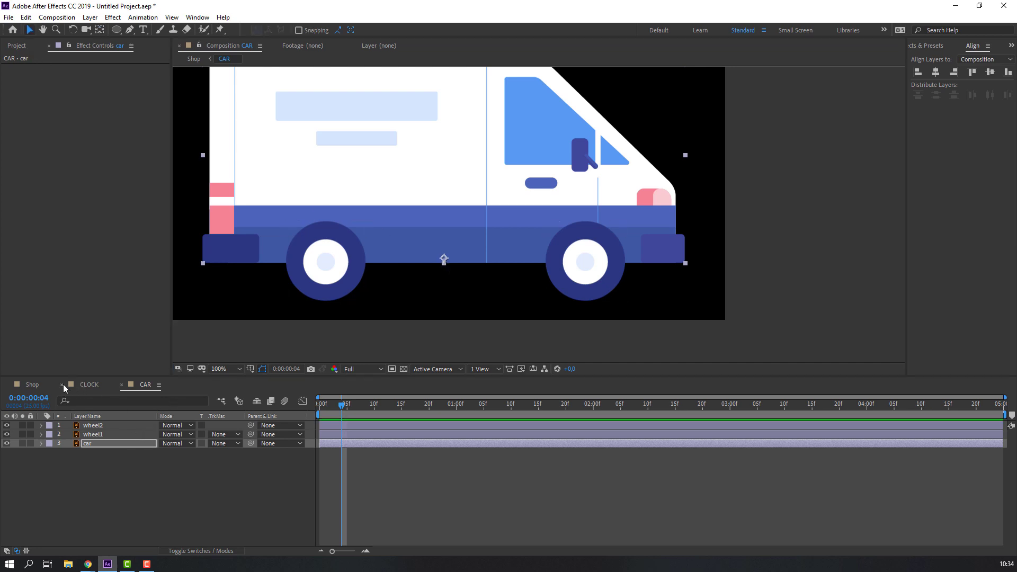
- Check the van's start time in Shop, then keyframe the car layer's position and rotation at 0:00:00:04 in the CAR composition
left_click(29, 384)
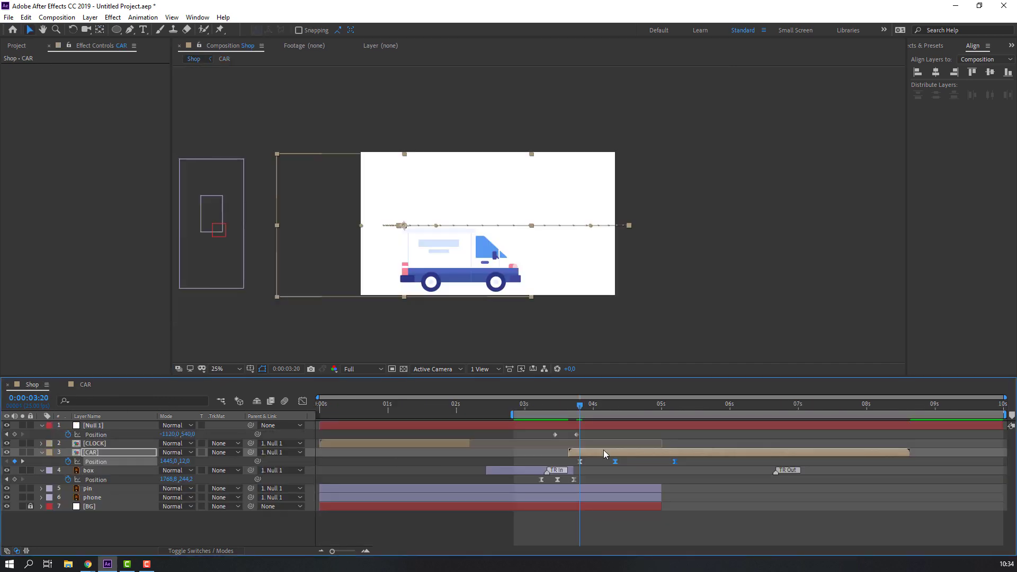
left_click(87, 385)
key("r")
key("shift+p")
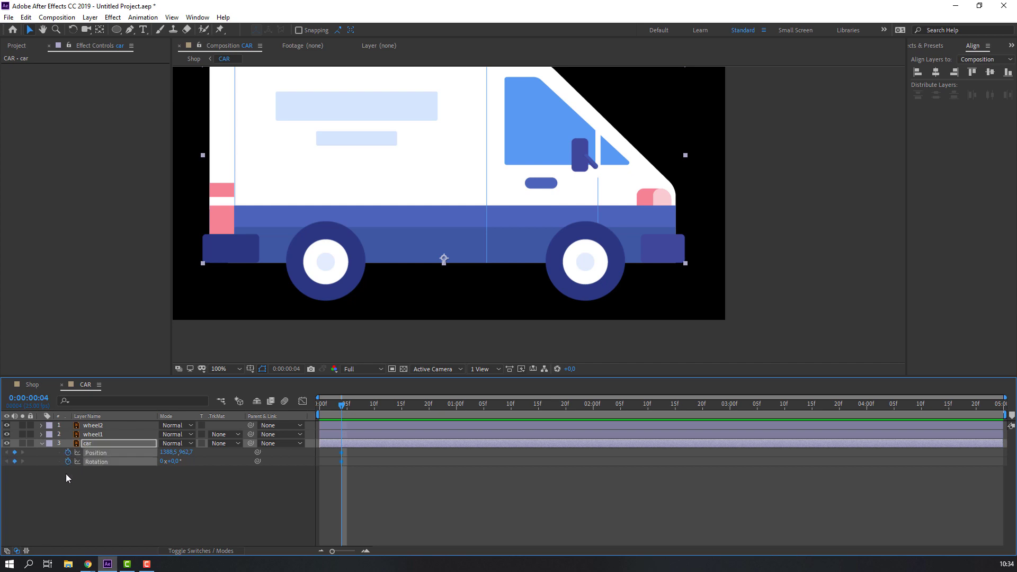
- At 0:00:00:17 in the CAR composition, set the car body's rotation to -3° and shift its X position to about 1304.5, then scrub the tilt
left_click(33, 386)
left_click_drag(581, 404, 615, 413)
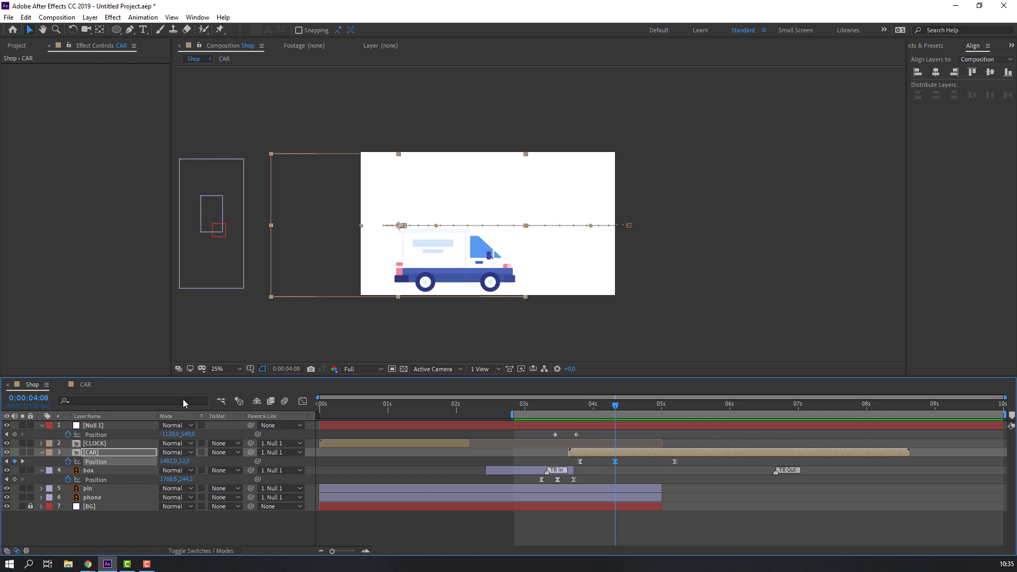
left_click(84, 385)
left_click(214, 494)
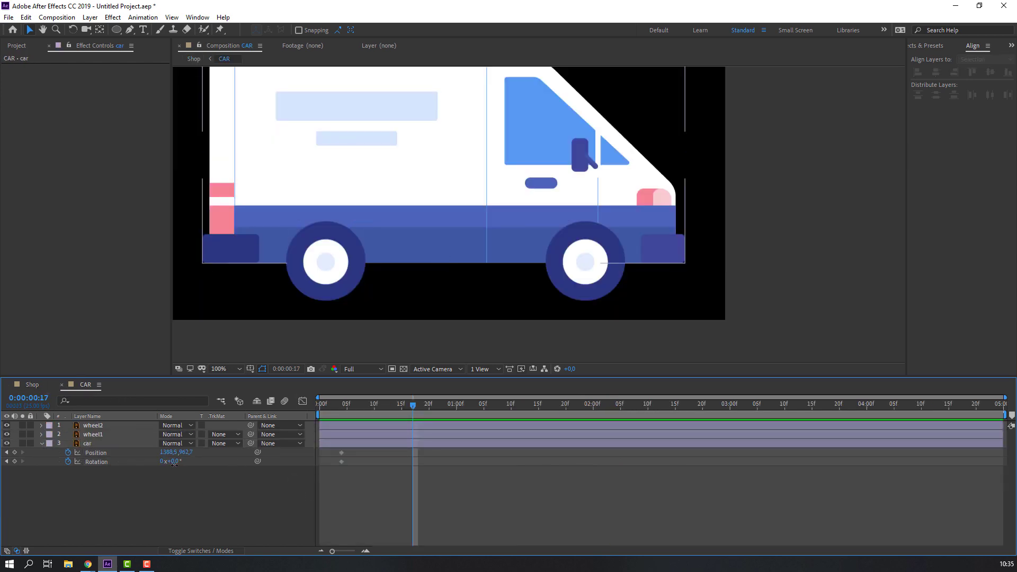
left_click_drag(174, 462, 185, 465)
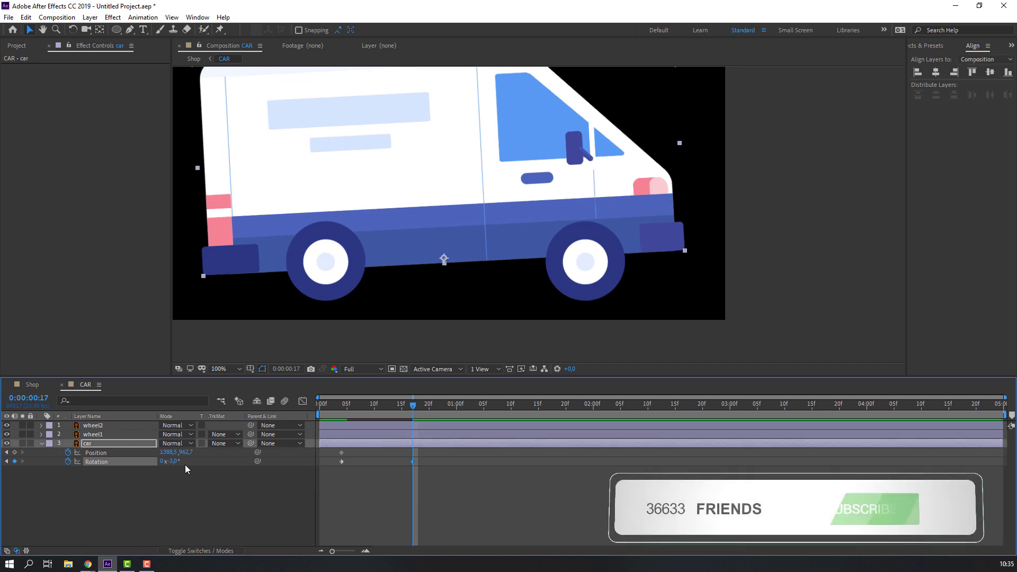
left_click(177, 474)
left_click_drag(170, 452, 169, 452)
left_click_drag(341, 406, 397, 409)
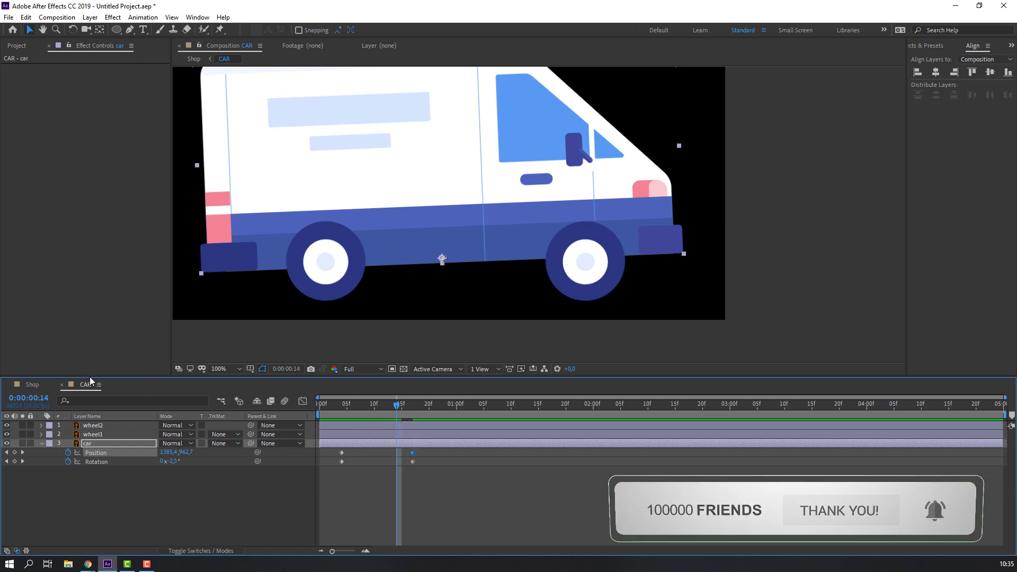
- Check the van's timing in Shop and add hold keyframes for the car layer's position and rotation at 0:00:00:19
left_click(39, 385)
left_click_drag(576, 408, 615, 407)
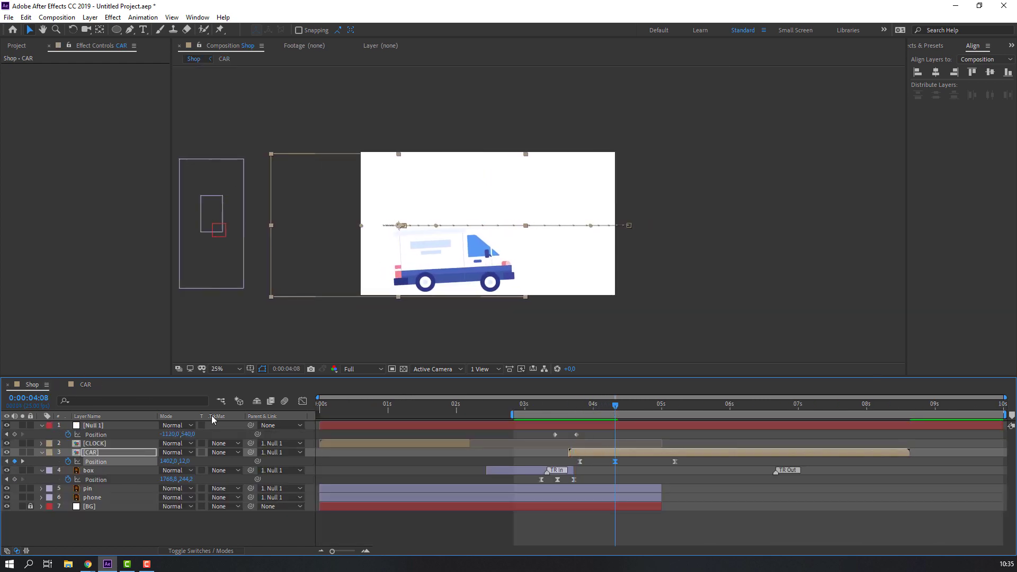
left_click(83, 386)
left_click_drag(415, 405, 429, 415)
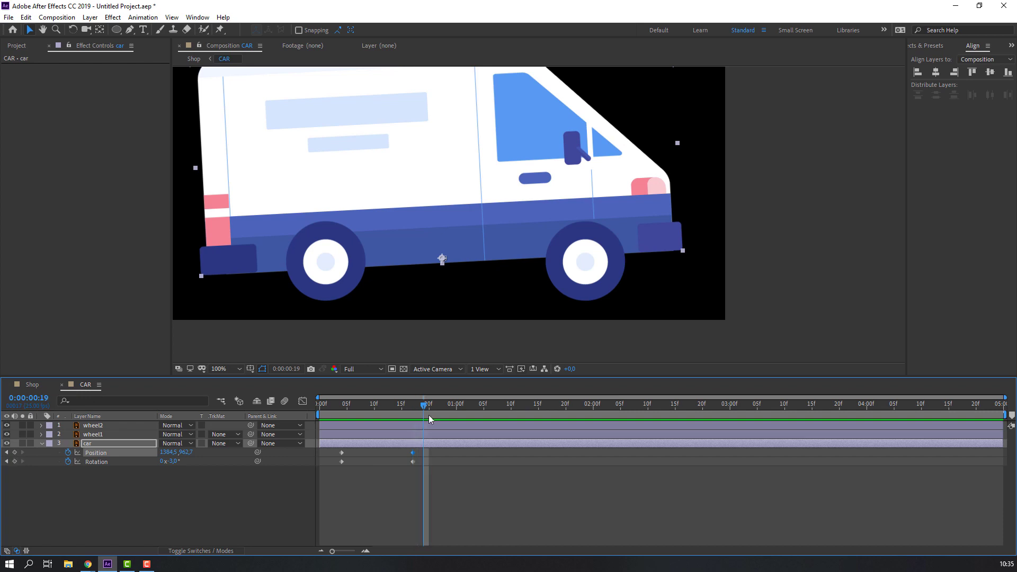
left_click(14, 452)
left_click(14, 462)
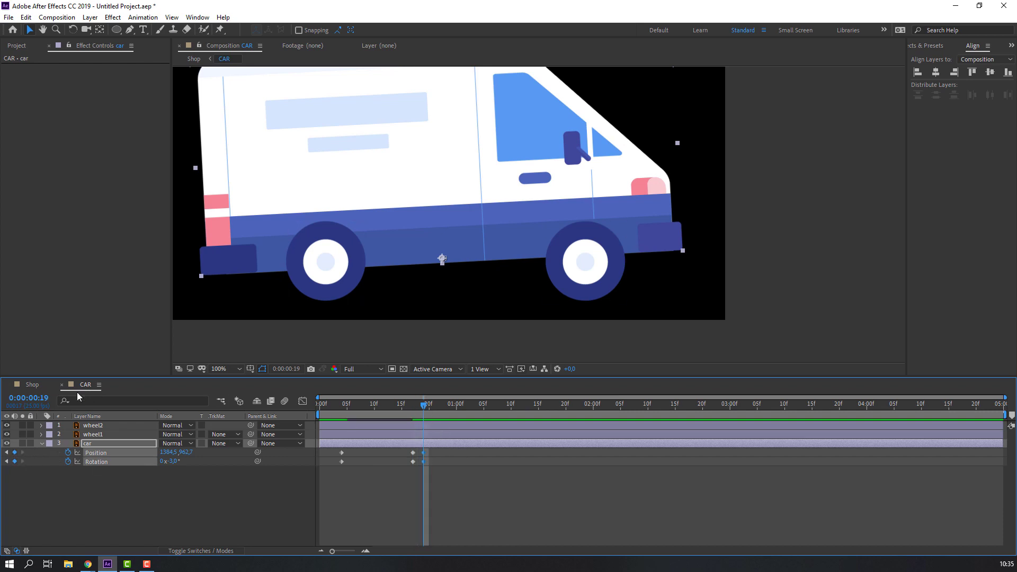
- Set the car layer's rotation to 1° at 0:00:01:05 and preview the tilt in the Shop composition
left_click(483, 404)
left_click(197, 486)
left_click(175, 462)
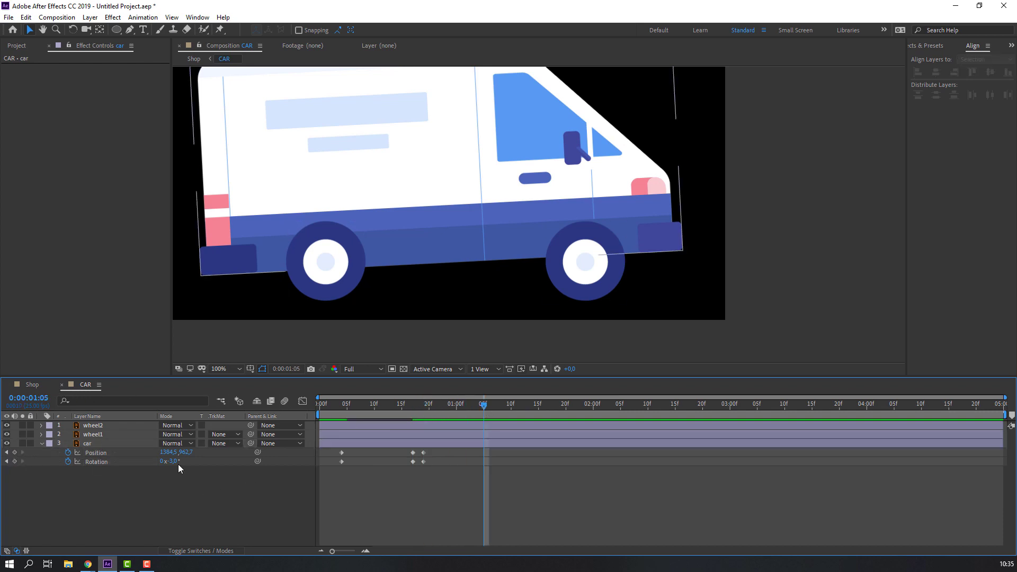
type("1")
key("Return")
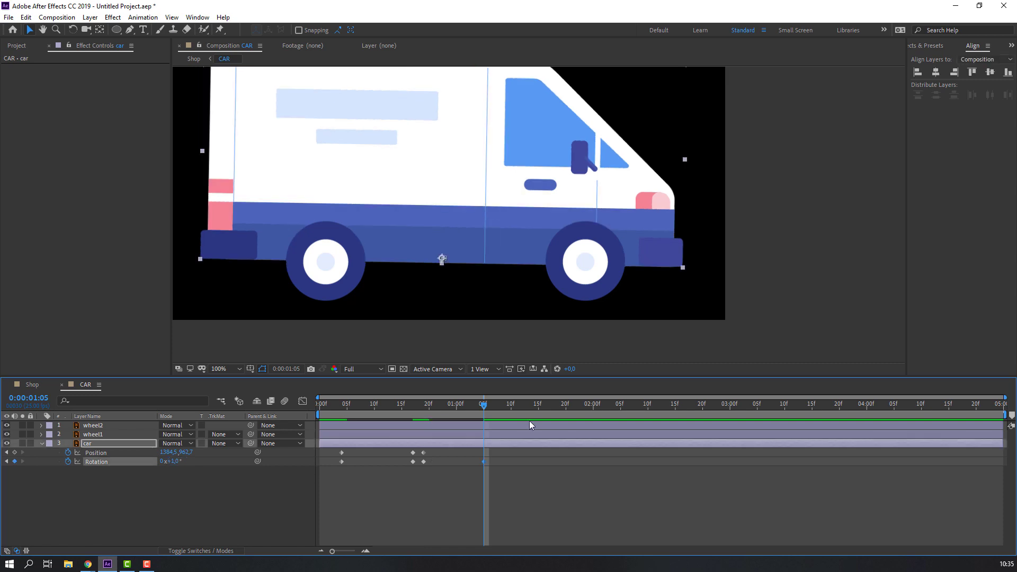
mouse_move(444, 403)
left_mouse_down()
mouse_move(433, 405)
mouse_move(499, 405)
mouse_move(425, 402)
mouse_move(435, 404)
left_mouse_up()
left_click(30, 385)
key("space")
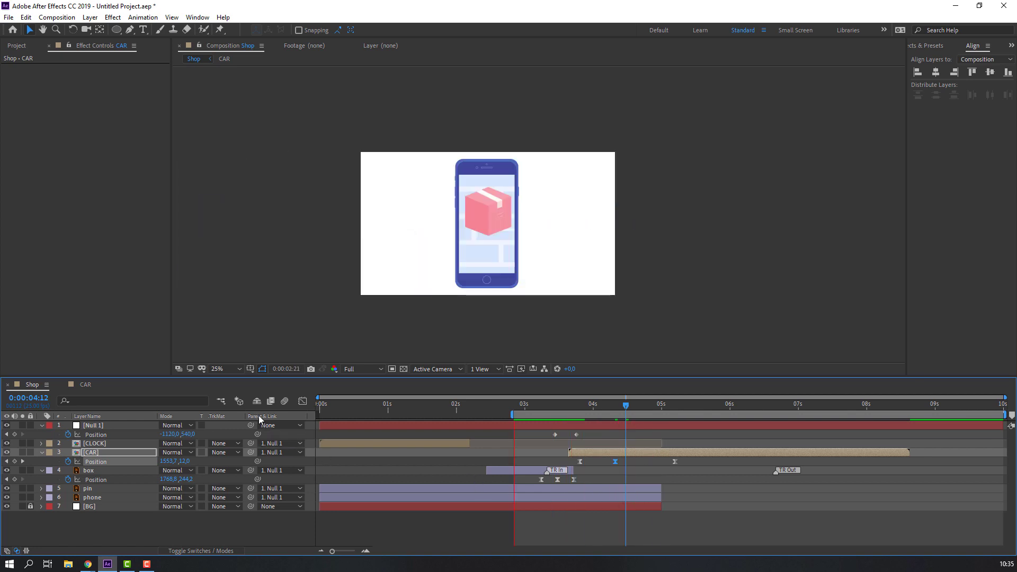
key("space")
- Apply Easy Ease to all of the car layer's position and rotation keyframes in the CAR composition and preview the result
left_click(85, 385)
left_click_drag(504, 447, 335, 474)
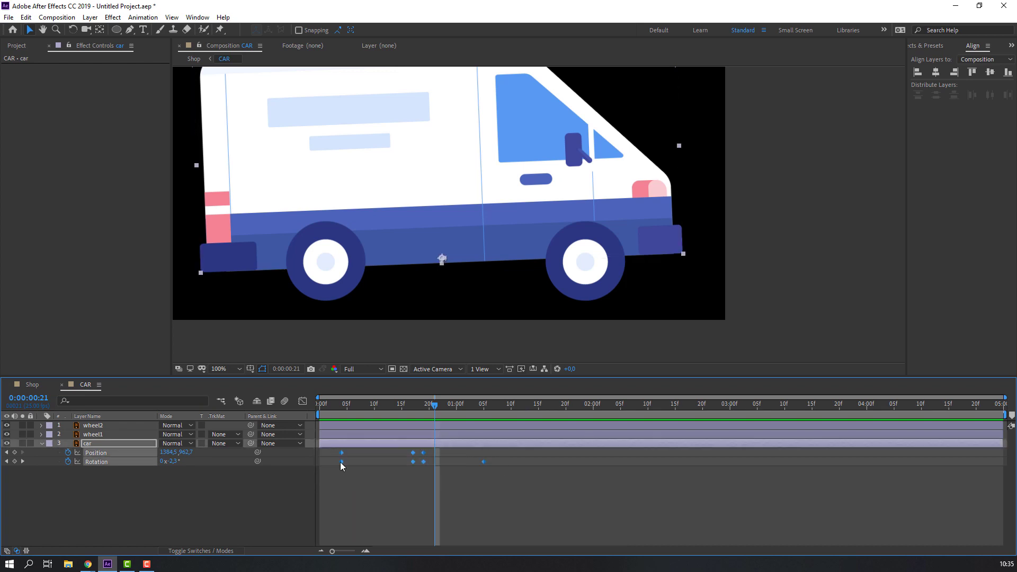
right_click(341, 461)
mouse_move(445, 453)
left_click(511, 488)
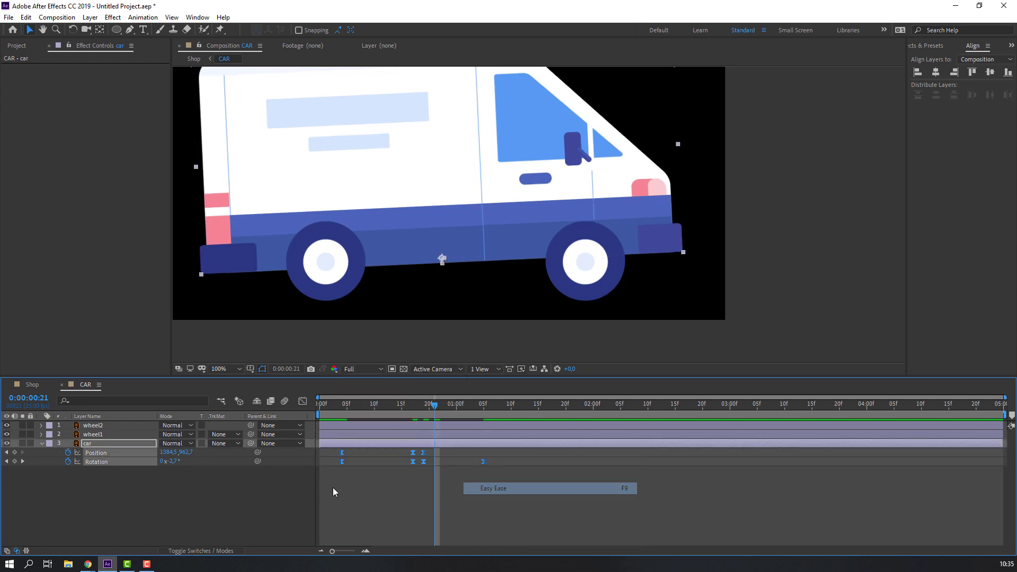
key("space")
key("space")
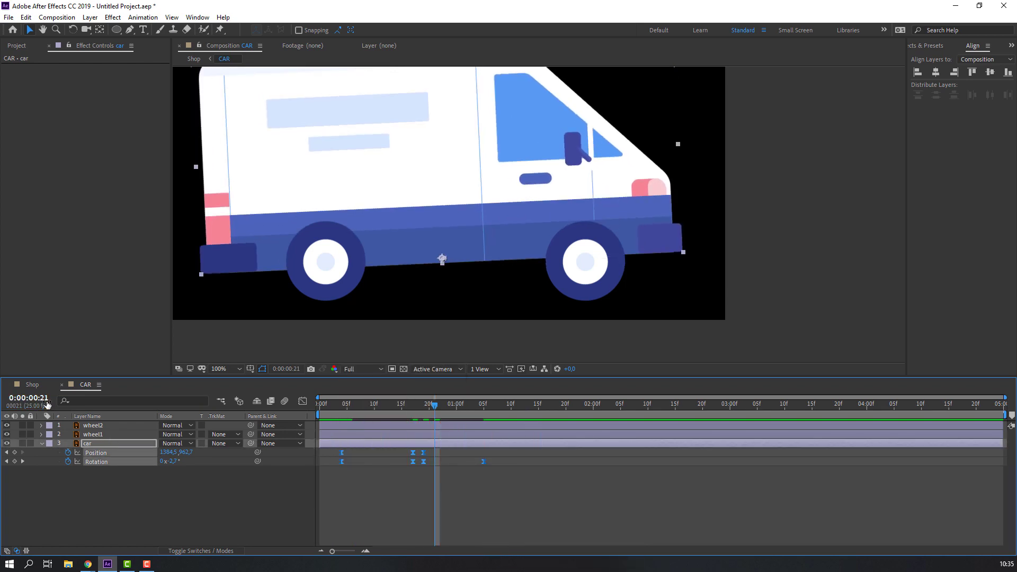
- In Shop, delete the CAR layer's last position keyframe and add a hold keyframe at about 0:00:04:12
left_click(35, 389)
key("j")
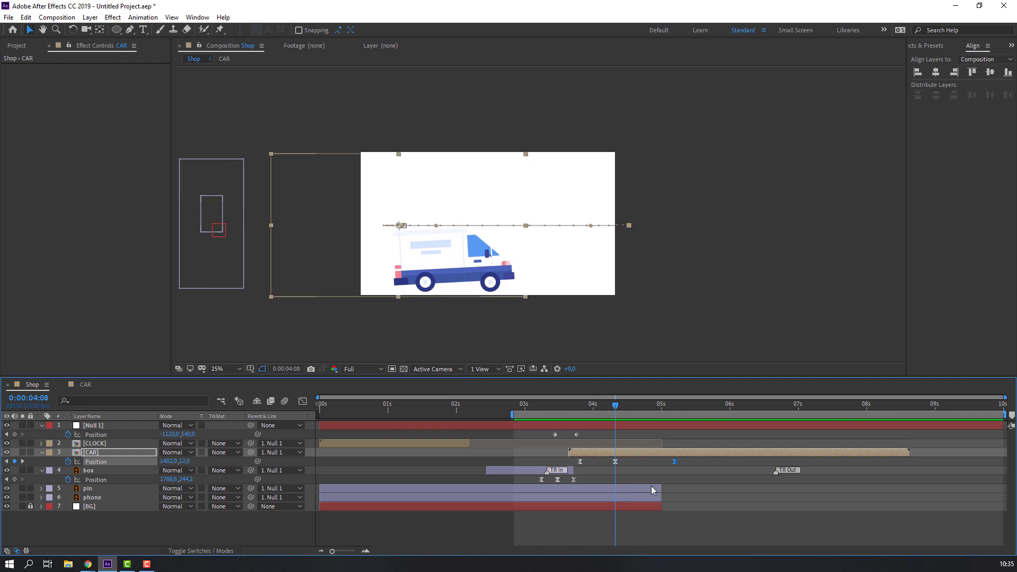
key("Delete")
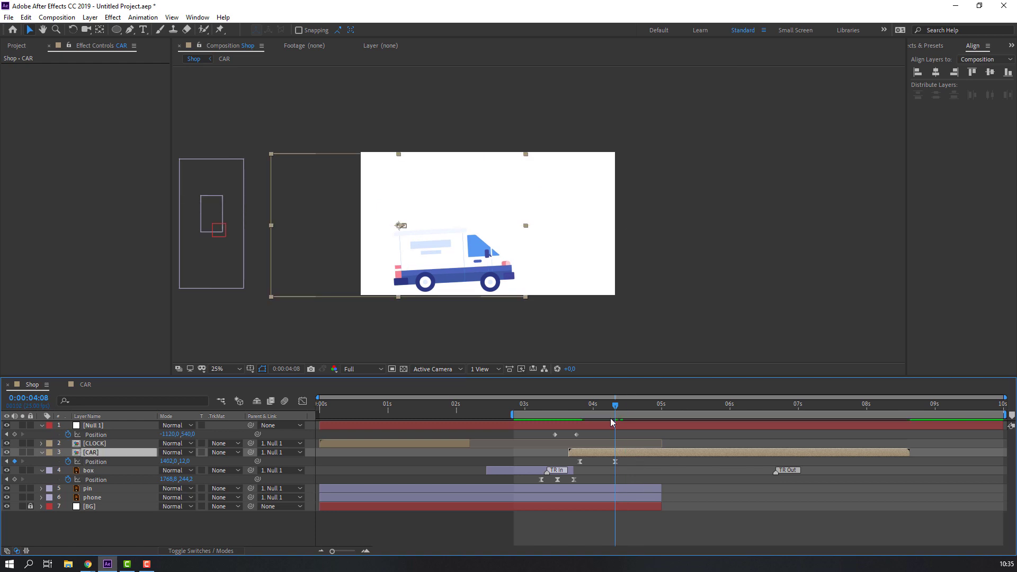
left_click_drag(614, 405, 626, 407)
left_click(15, 461)
- Set the CAR layer's X position to 3177 at 0:00:05:00, driving the van out of the frame, and preview
left_click_drag(633, 410, 661, 409)
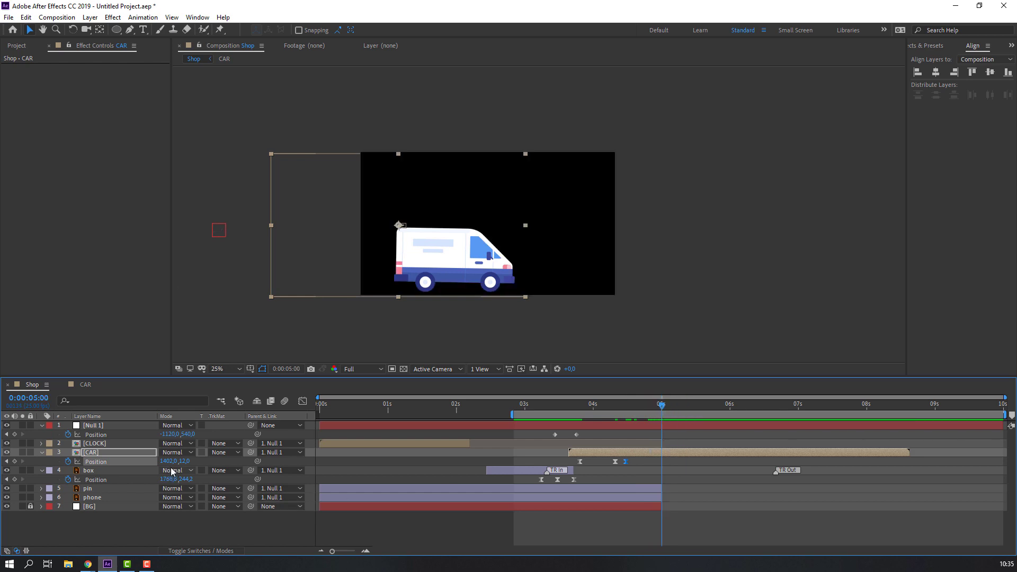
left_click_drag(174, 461, 1016, 453)
key("space")
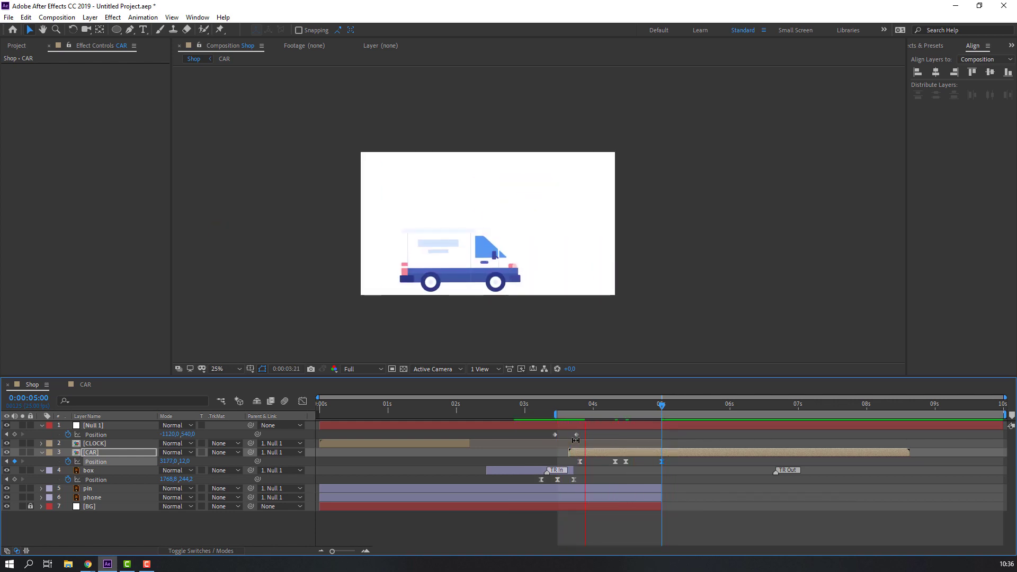
key("space")
- Extend the BG layer's duration to the end of the Shop composition
left_click(692, 466)
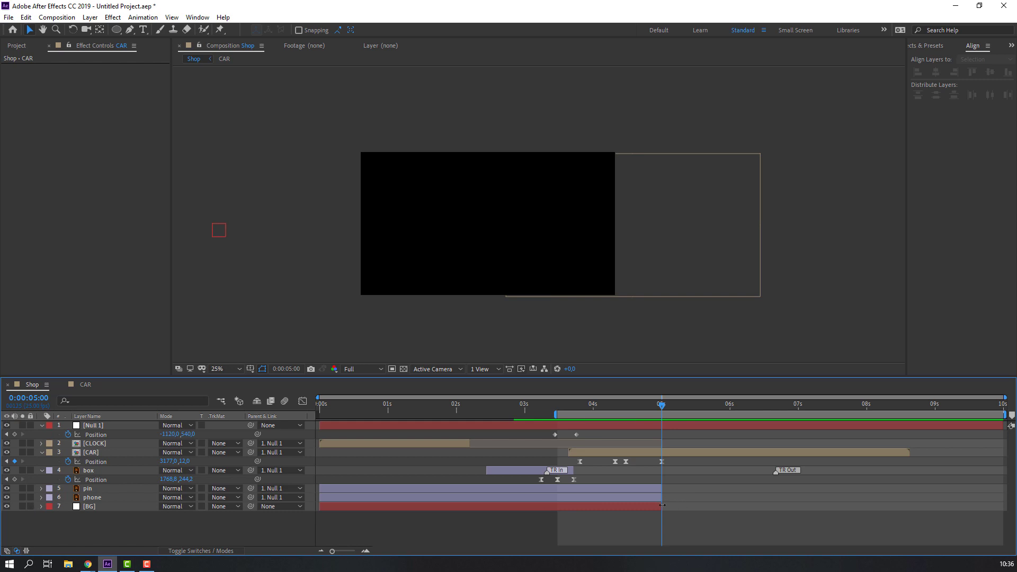
left_click_drag(662, 505, 1005, 505)
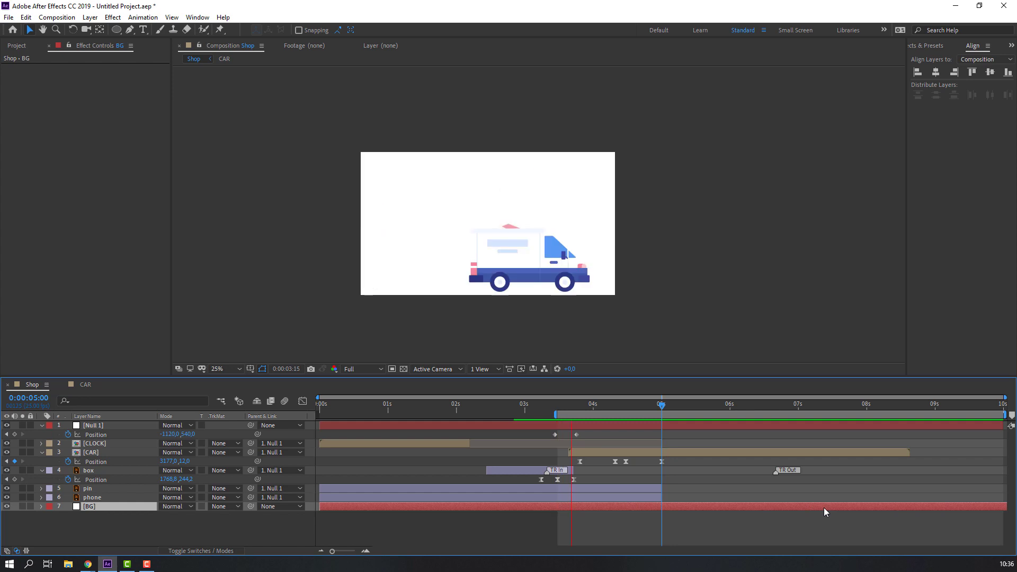
- Apply Easy Ease to Null 1's position keyframes and lengthen the last keyframe's ease-in on the speed graph
left_click(120, 435)
left_click_drag(586, 431, 542, 439)
right_click(555, 435)
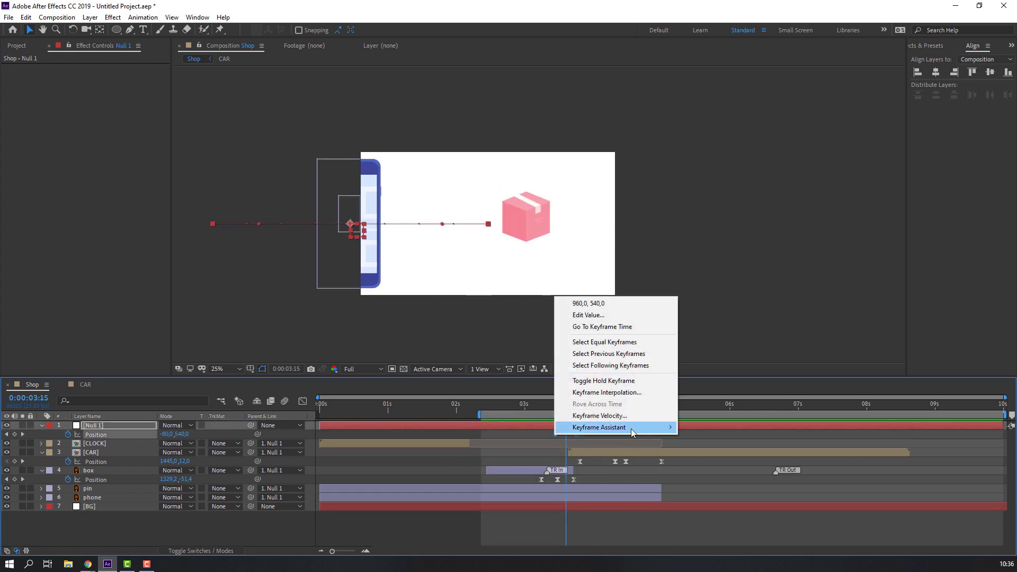
mouse_move(631, 427)
left_click(710, 461)
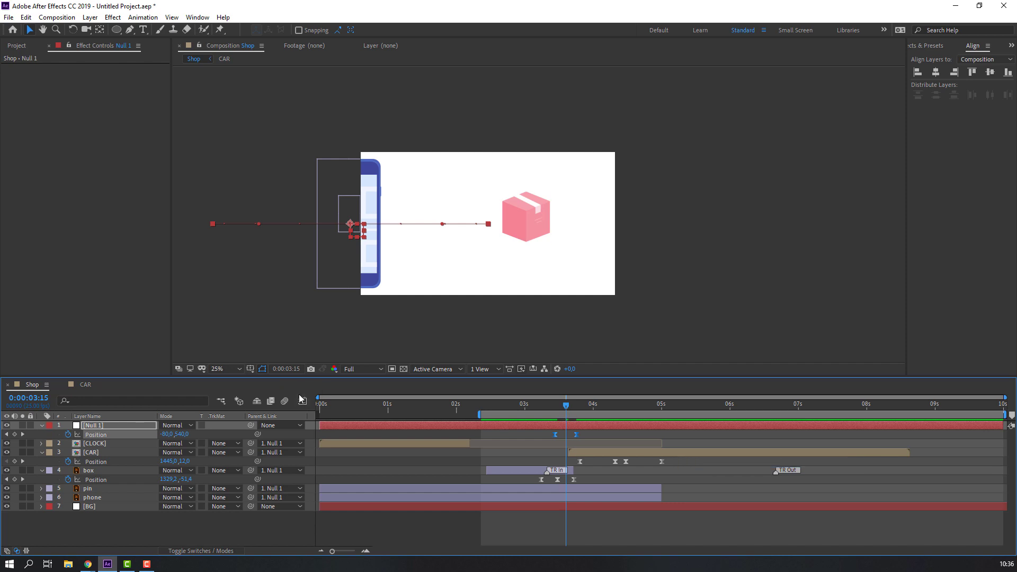
left_click(302, 401)
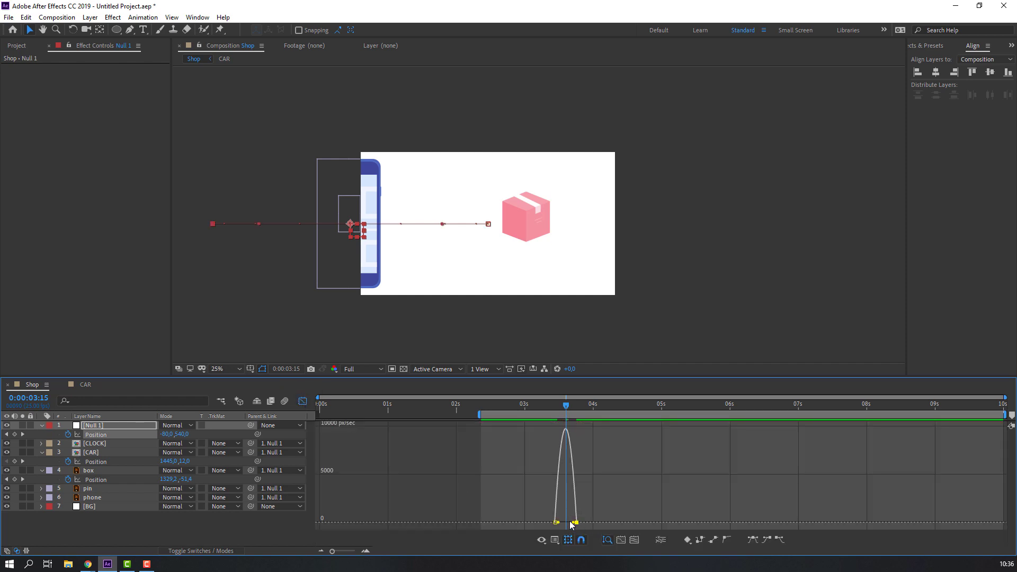
left_click_drag(574, 523, 561, 523)
left_click(303, 401)
- Delay Null 1's last position keyframe to about 0:00:04:04, preview the slower slide, and select the box layer
left_click(583, 434)
left_click_drag(575, 434, 590, 435)
key("space")
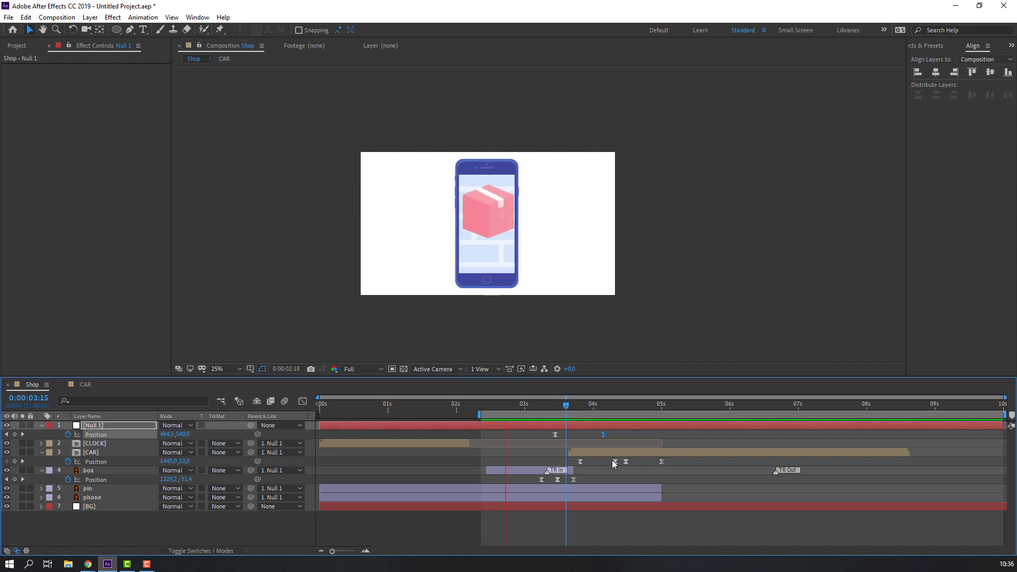
left_click(484, 481)
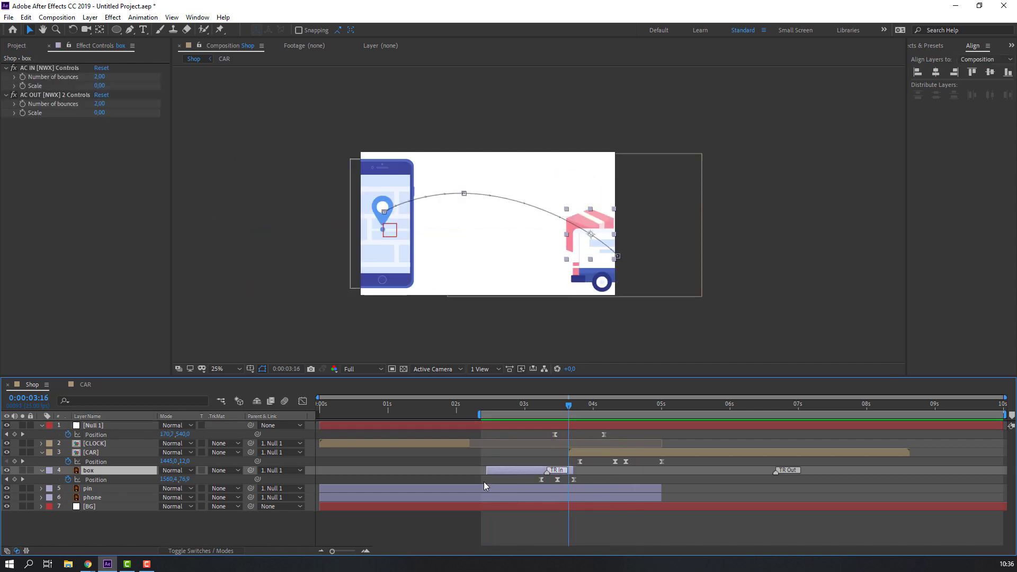
- Stretch the box layer's position keyframes to end at about 0:00:04:00, extend the layer's end to match, and preview the flight
left_click(573, 481)
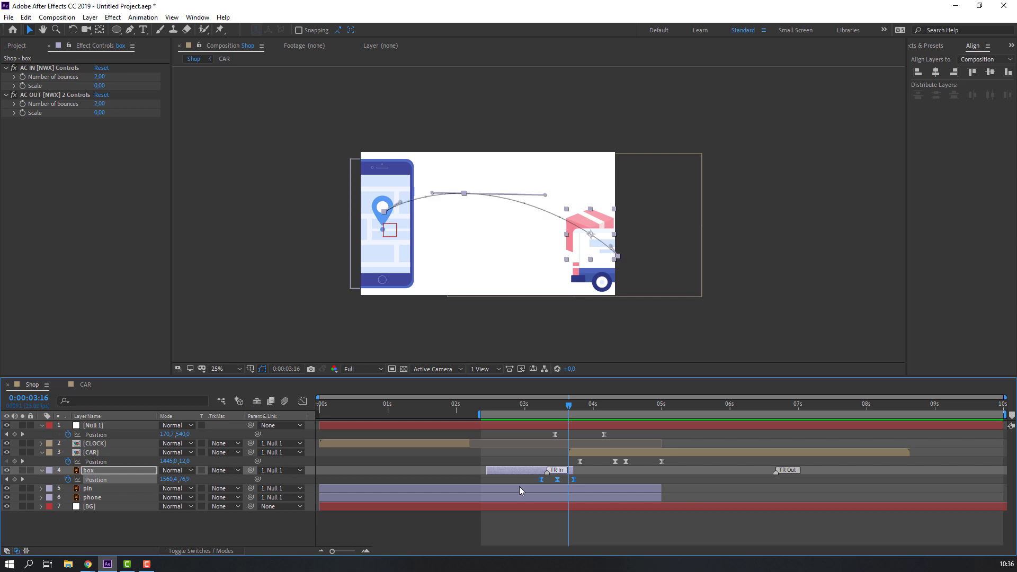
left_click_drag(574, 482, 592, 480)
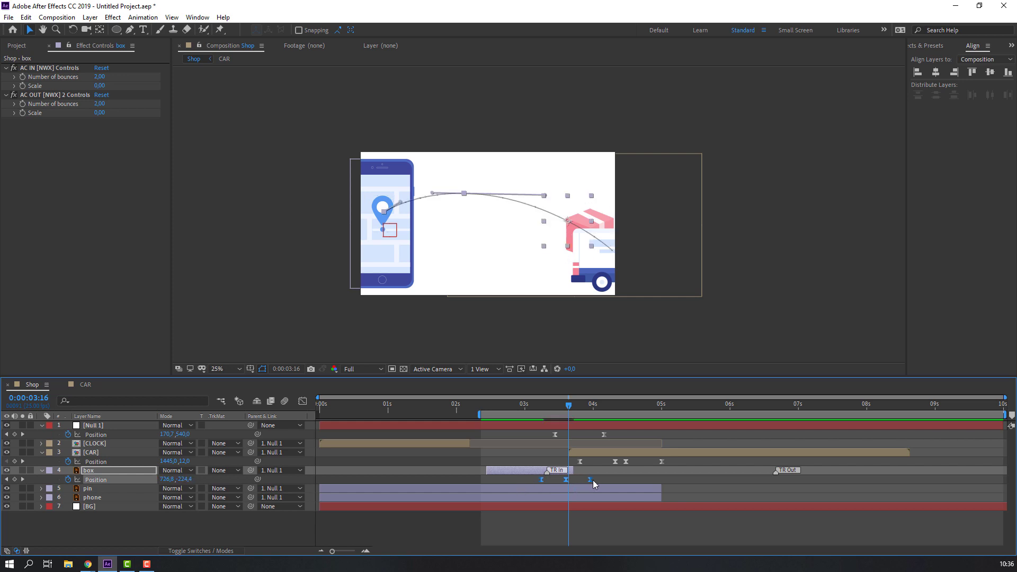
left_click_drag(521, 404, 577, 415)
left_click_drag(573, 471, 592, 469)
left_click_drag(576, 402, 606, 410)
key("space")
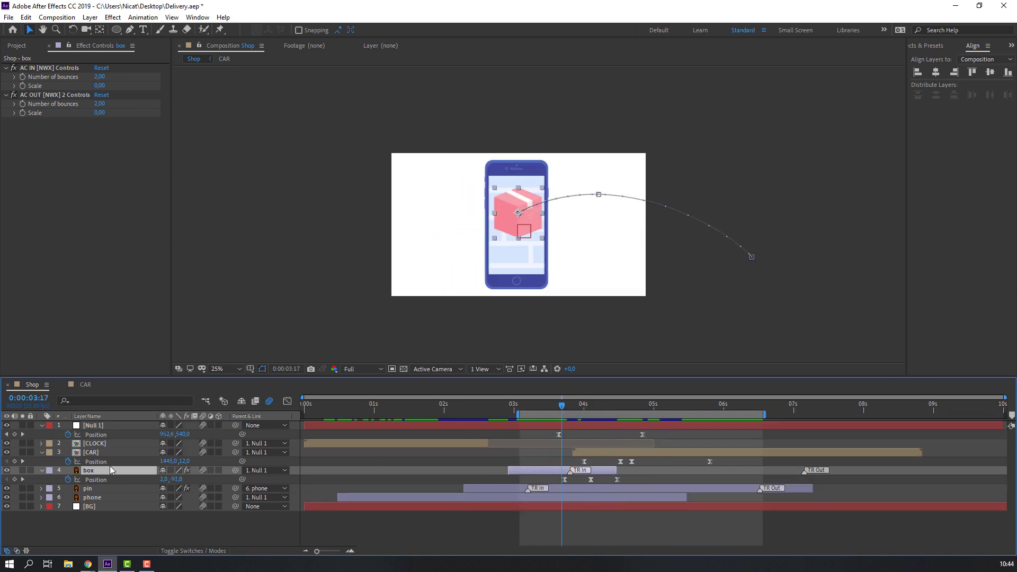
- Duplicate the box layer twice, starting each copy about 0.2 seconds after the previous one, and check the staggered boxes
left_click_drag(565, 404, 587, 413)
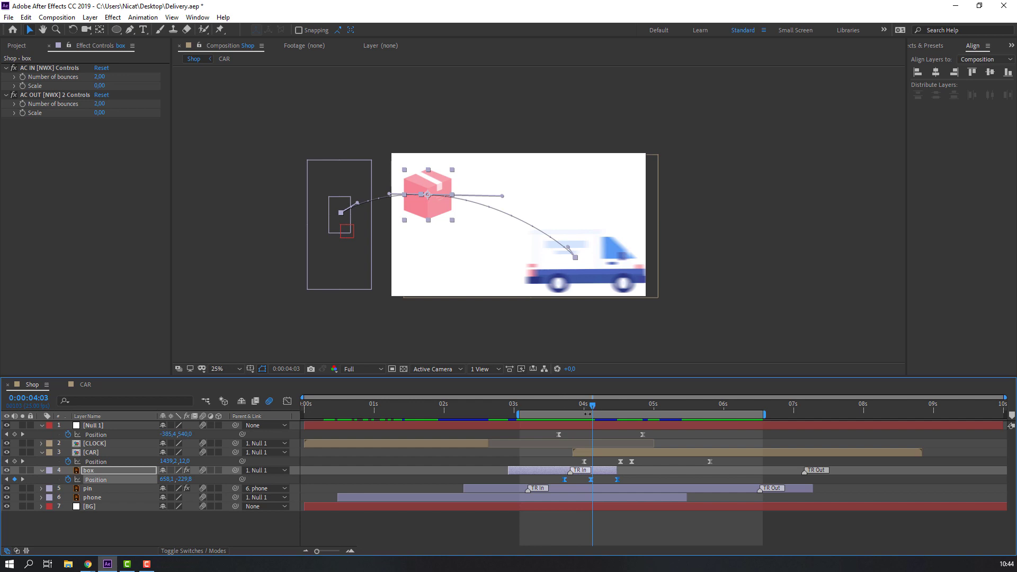
key("ctrl+d")
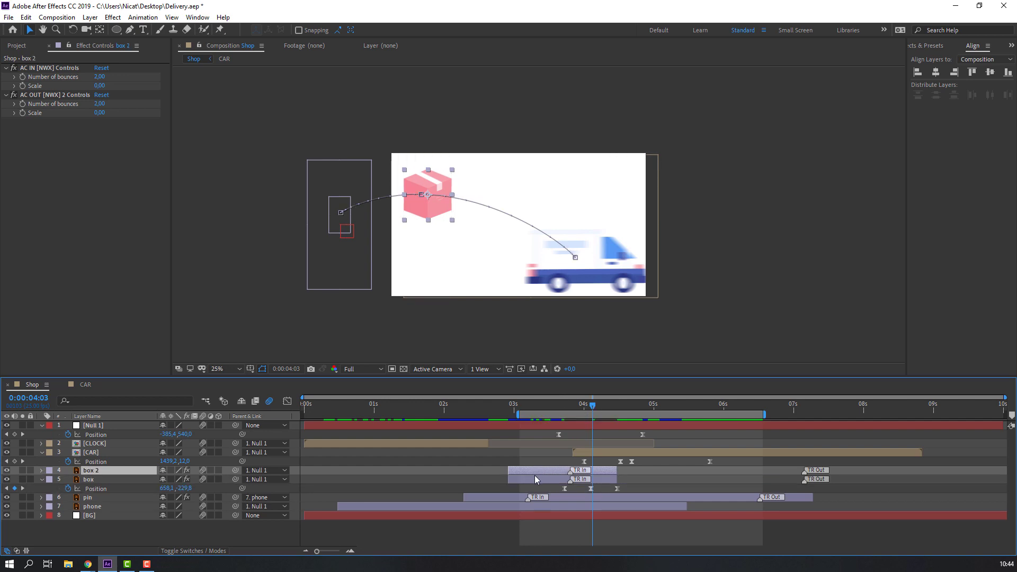
left_click_drag(532, 470, 552, 472)
key("ctrl+d")
left_click_drag(522, 409, 570, 405)
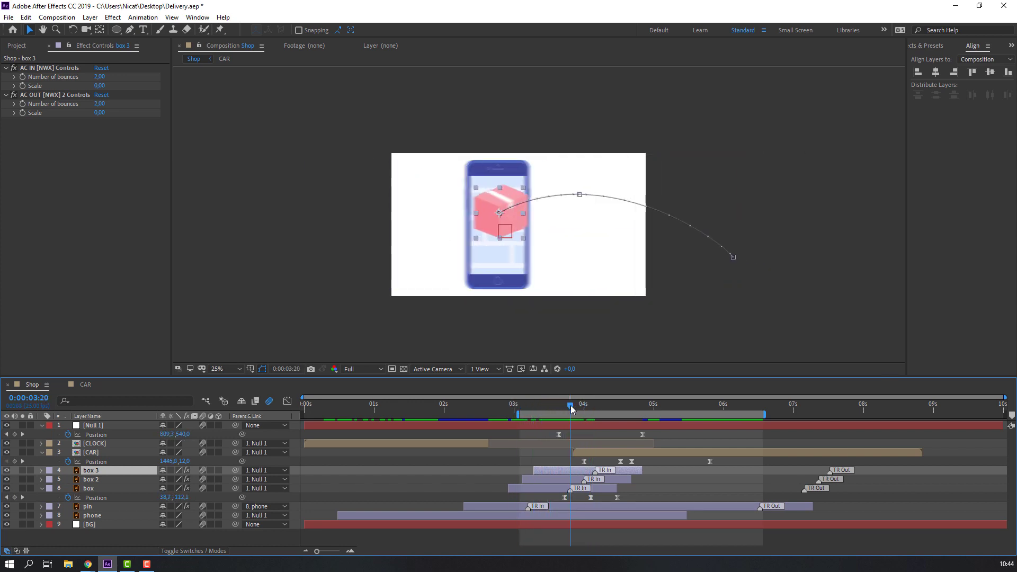
- Remove the in and out transitions from box 2 and box 3 with Animation Composer, and preview the animation
left_click(553, 478, "shift")
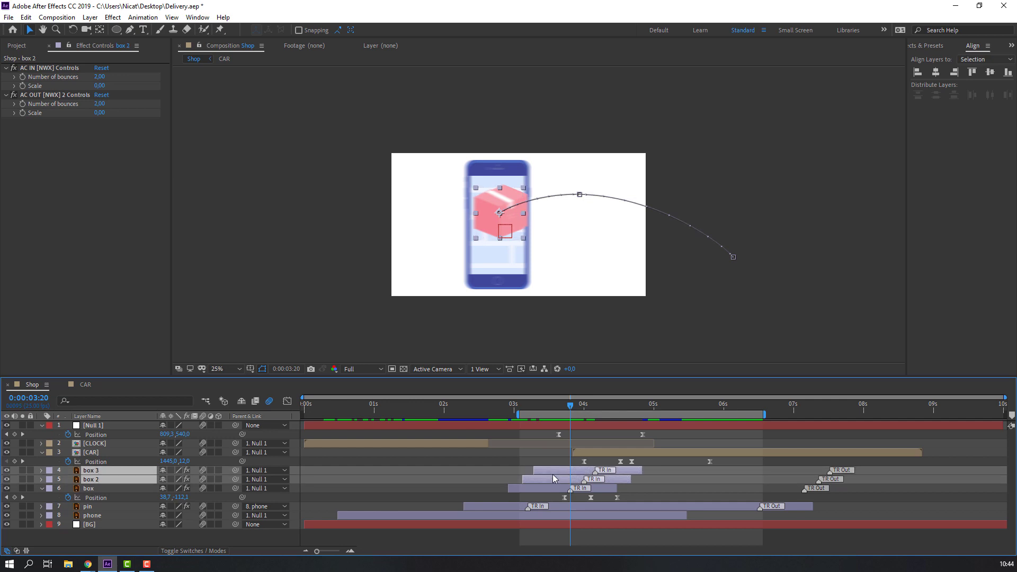
left_click(197, 17)
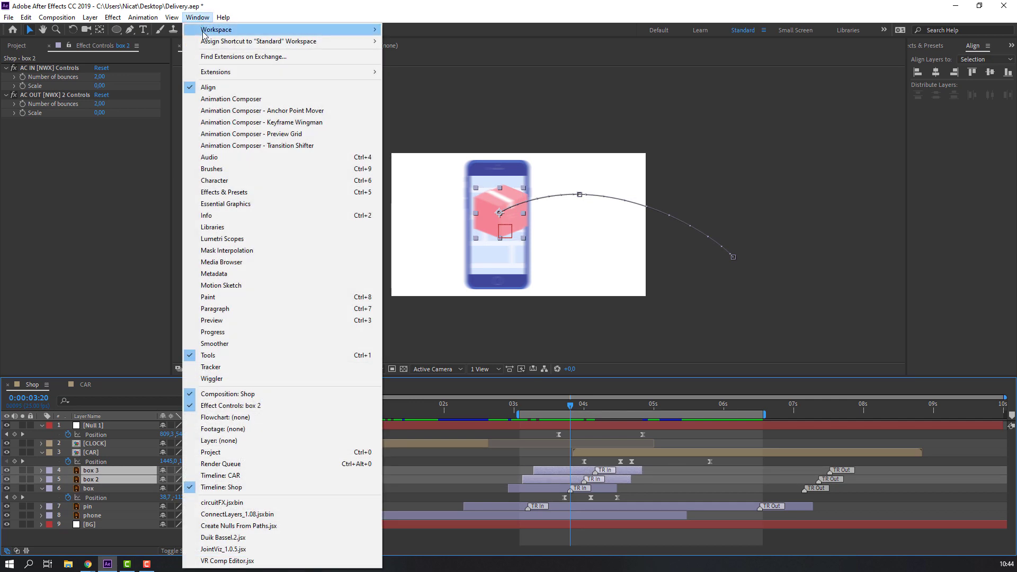
left_click(231, 99)
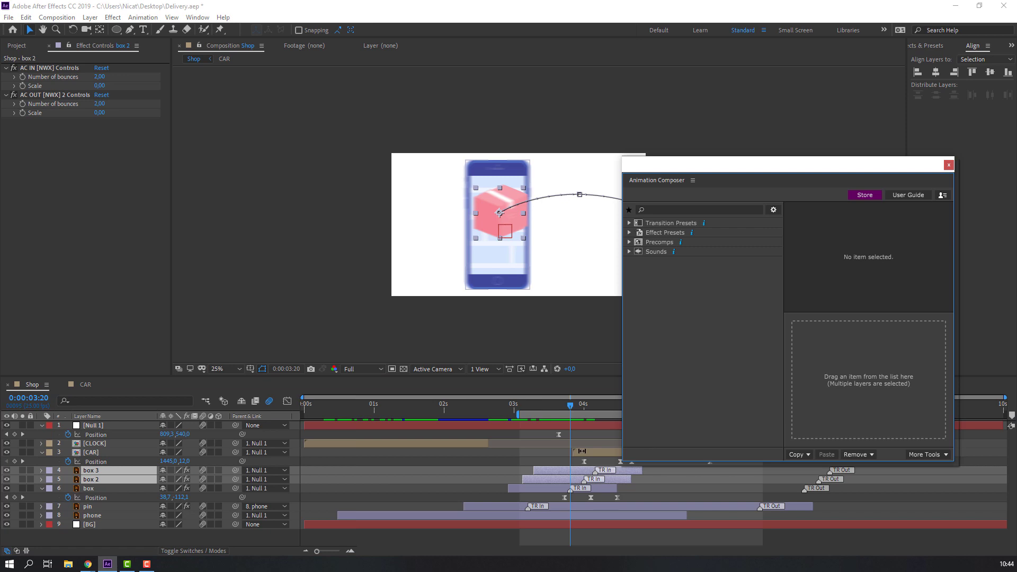
left_click(504, 474)
left_click(543, 480)
left_click(940, 331)
left_click(940, 331)
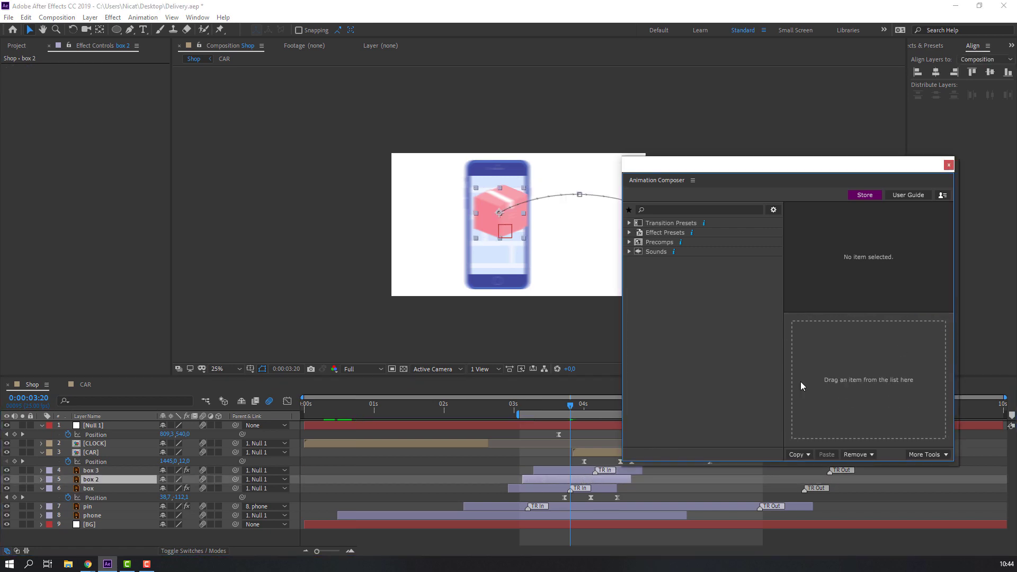
left_click(556, 470)
left_click(937, 329)
left_click(937, 331)
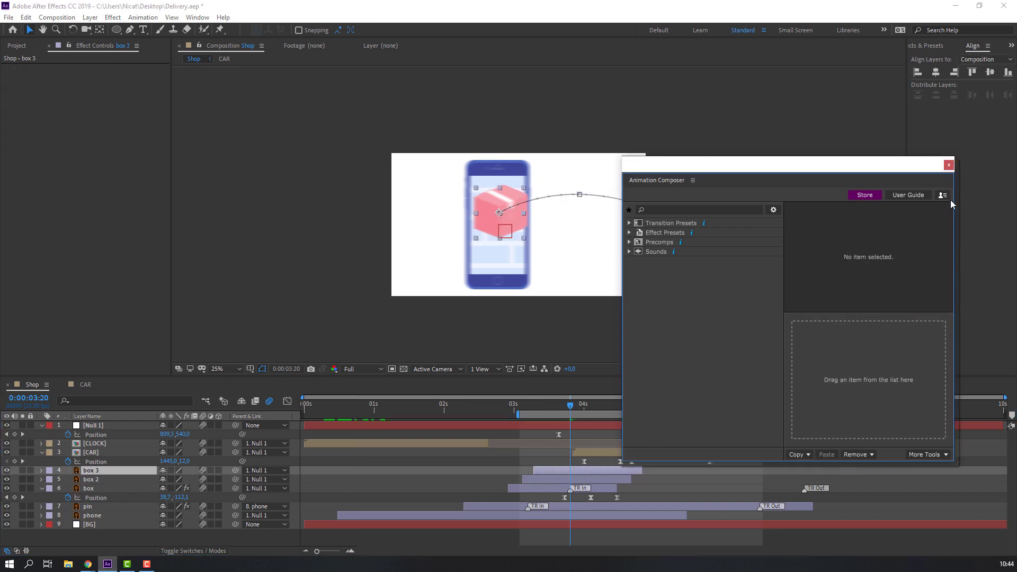
left_click(949, 166)
left_click_drag(551, 406, 580, 404)
key("space")
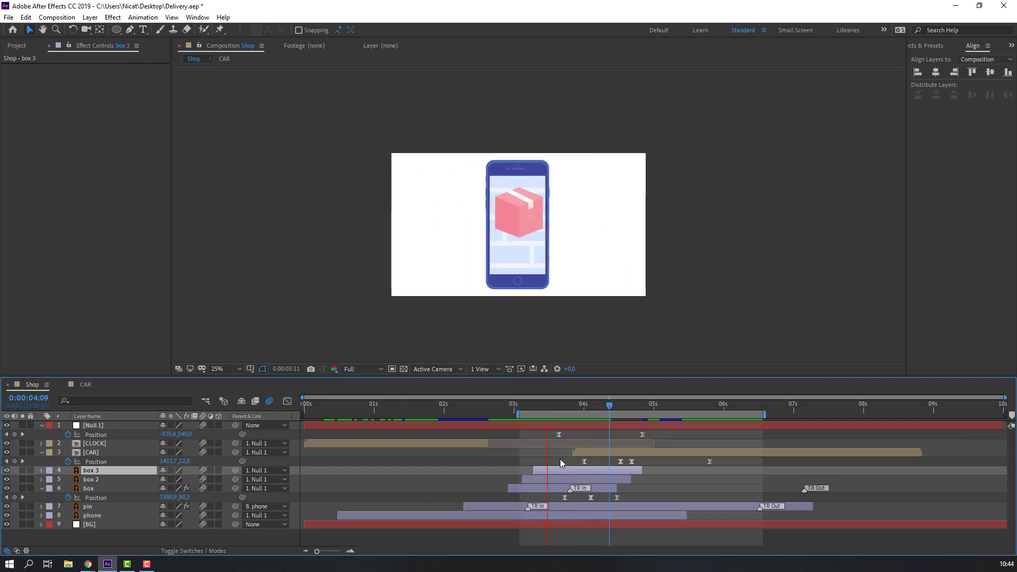